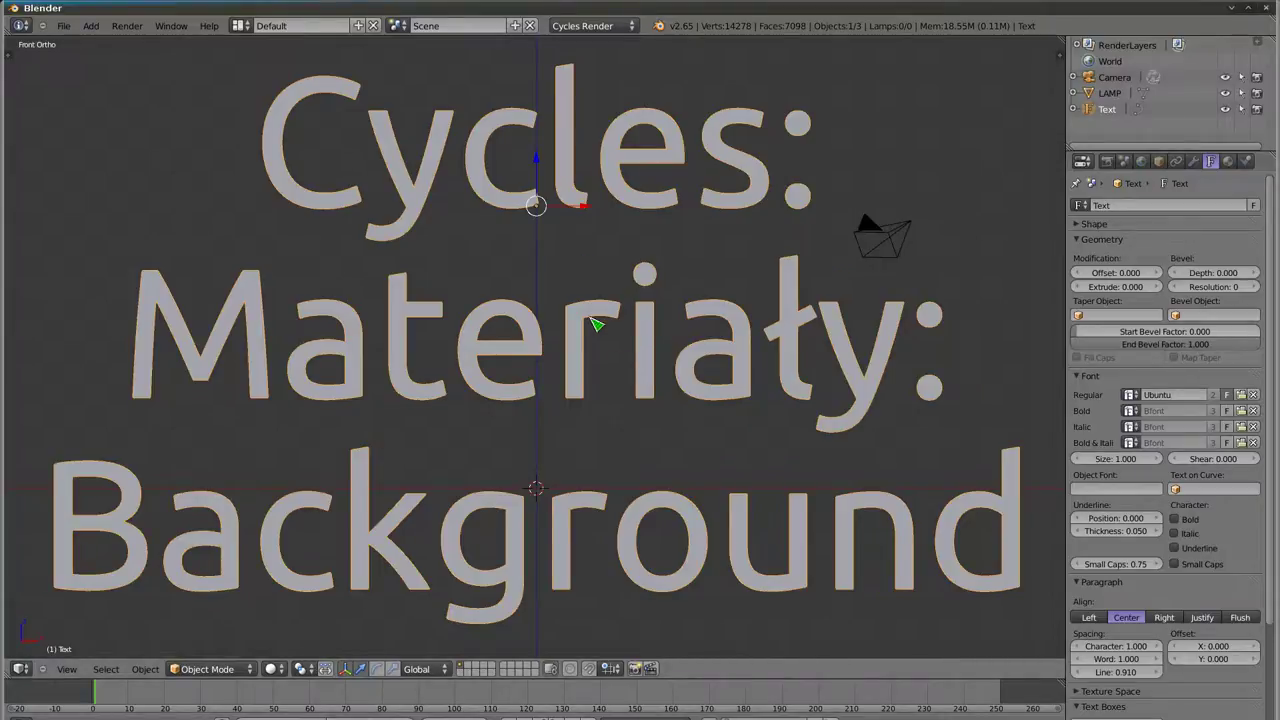
Toggle the Blender window to fullscreen with Alt+F11
key(alt+F11)
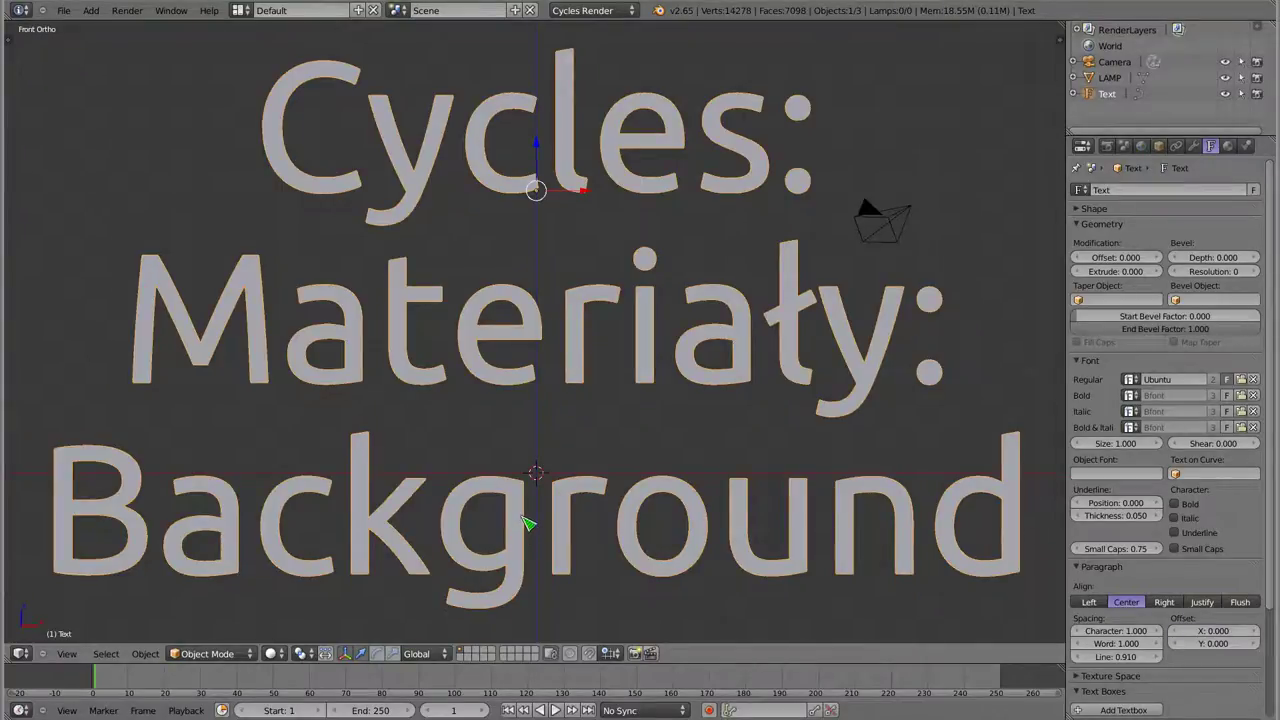
Delete the title text object and add a plane at the scene centre
key(x)
click(495, 497)
key(shift+a)
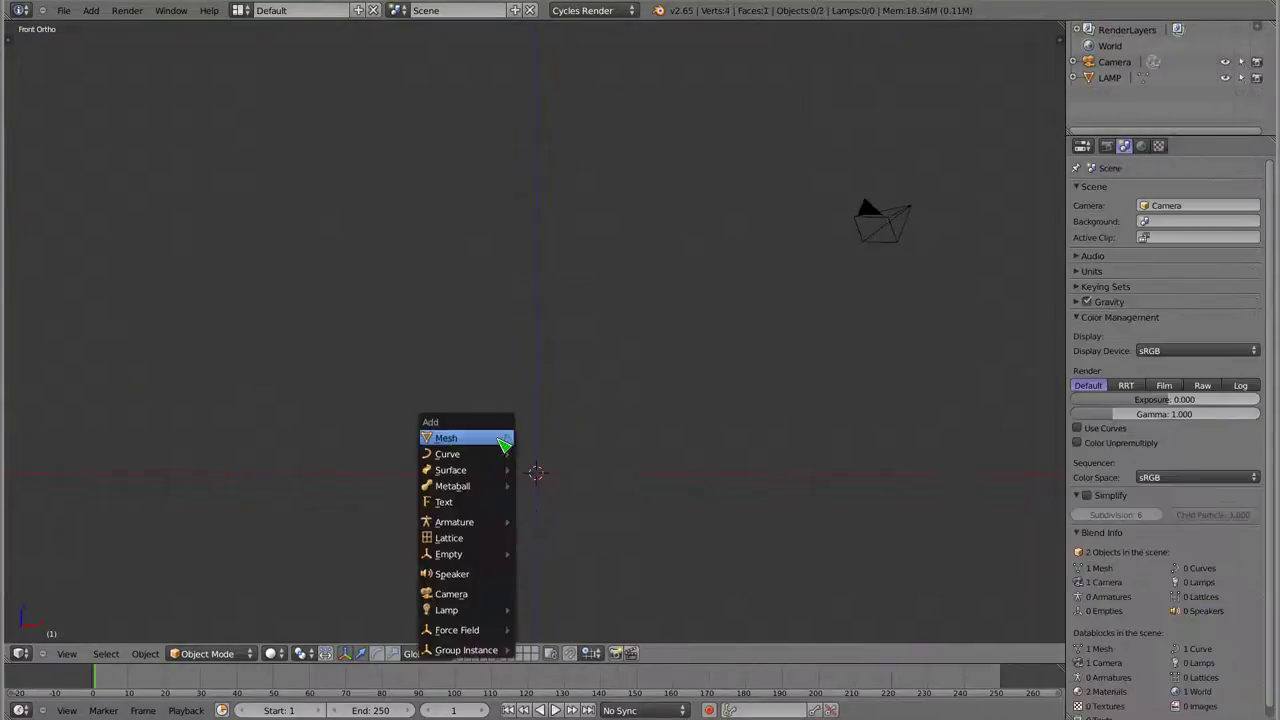
click(558, 437)
key(Tab)
key(Tab)
Add a cube at the origin and orbit to view it with the plane at an angle
key(shift+a)
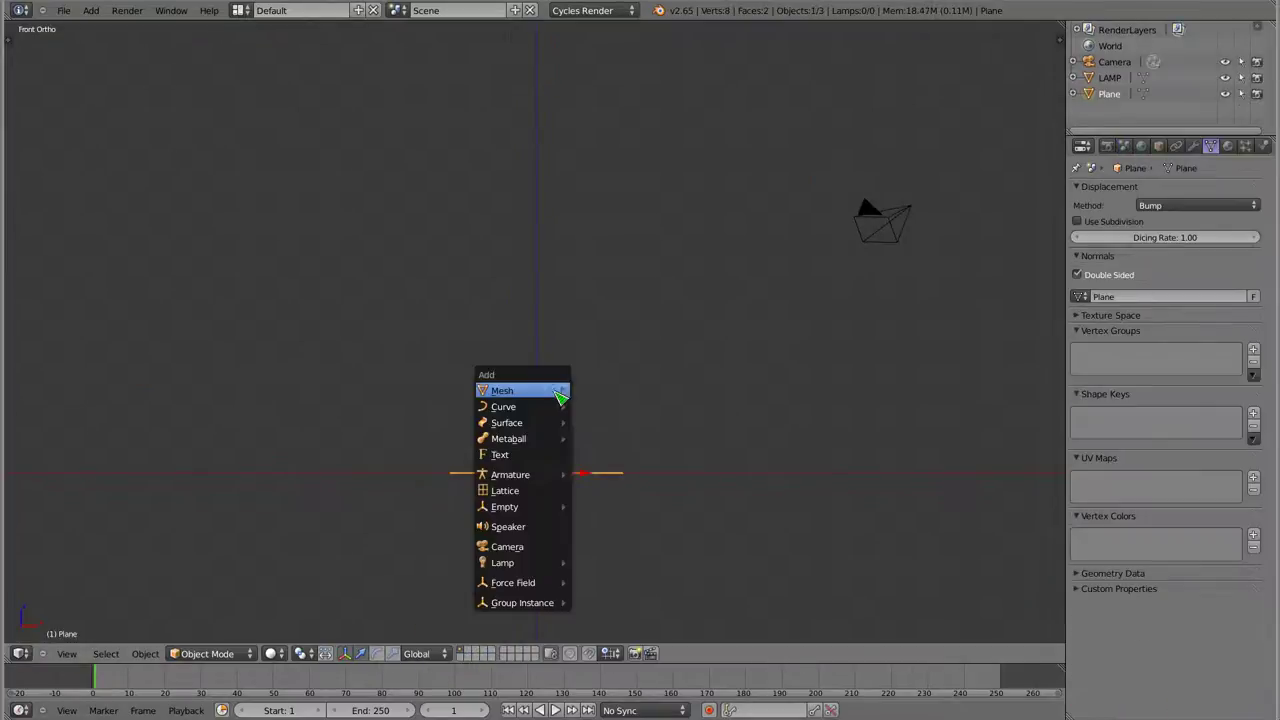
click(603, 408)
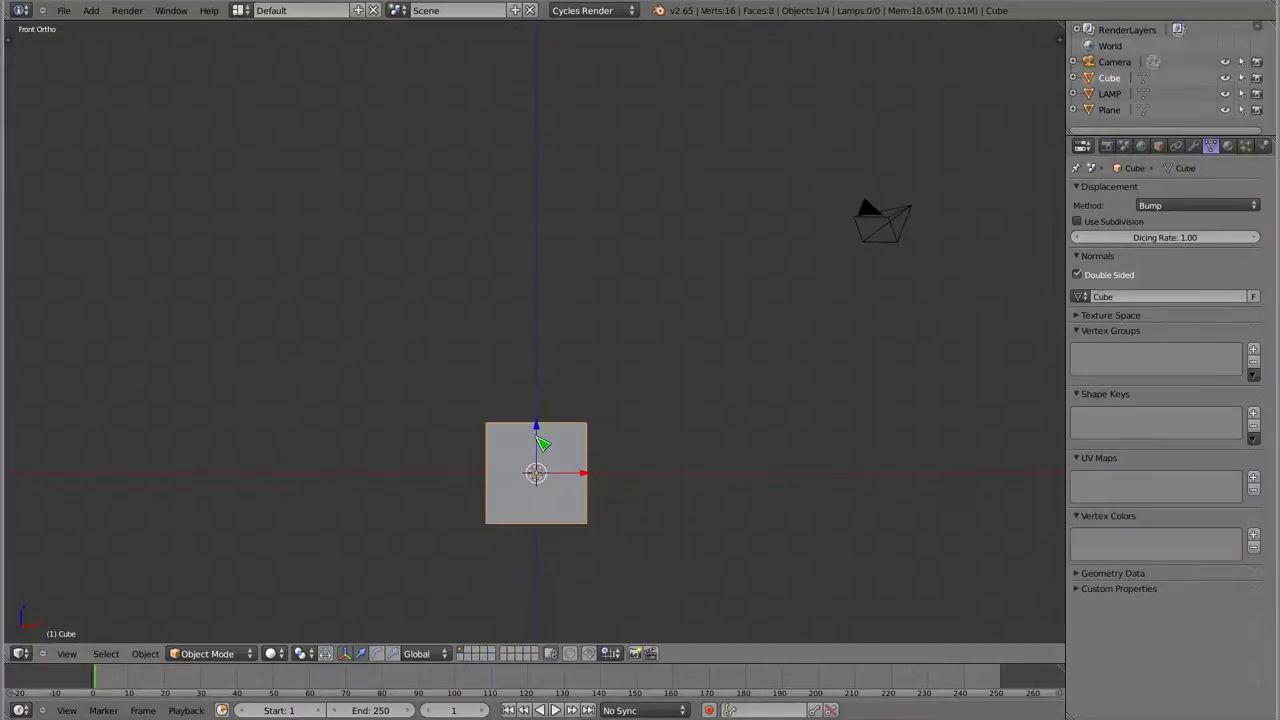
mouse_move(551, 443)
middle_down()
mouse_move(500, 354)
mouse_move(466, 400)
mouse_move(628, 356)
mouse_move(609, 383)
mouse_move(649, 446)
mouse_move(700, 431)
mouse_move(516, 420)
mouse_move(523, 469)
mouse_move(514, 374)
mouse_move(490, 435)
mouse_move(510, 400)
middle_up()
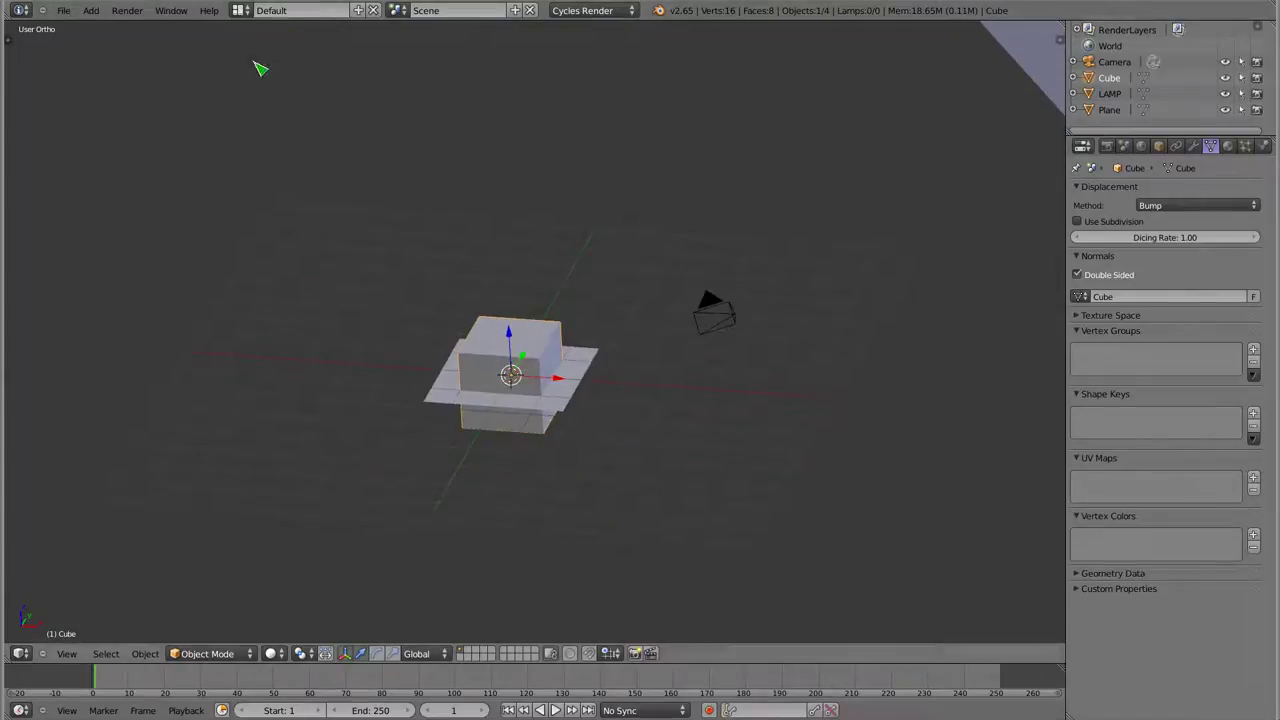
Switch to the Cycles layout with Rendered shading in the right viewport, then select plane and cube
click(246, 14)
click(260, 77)
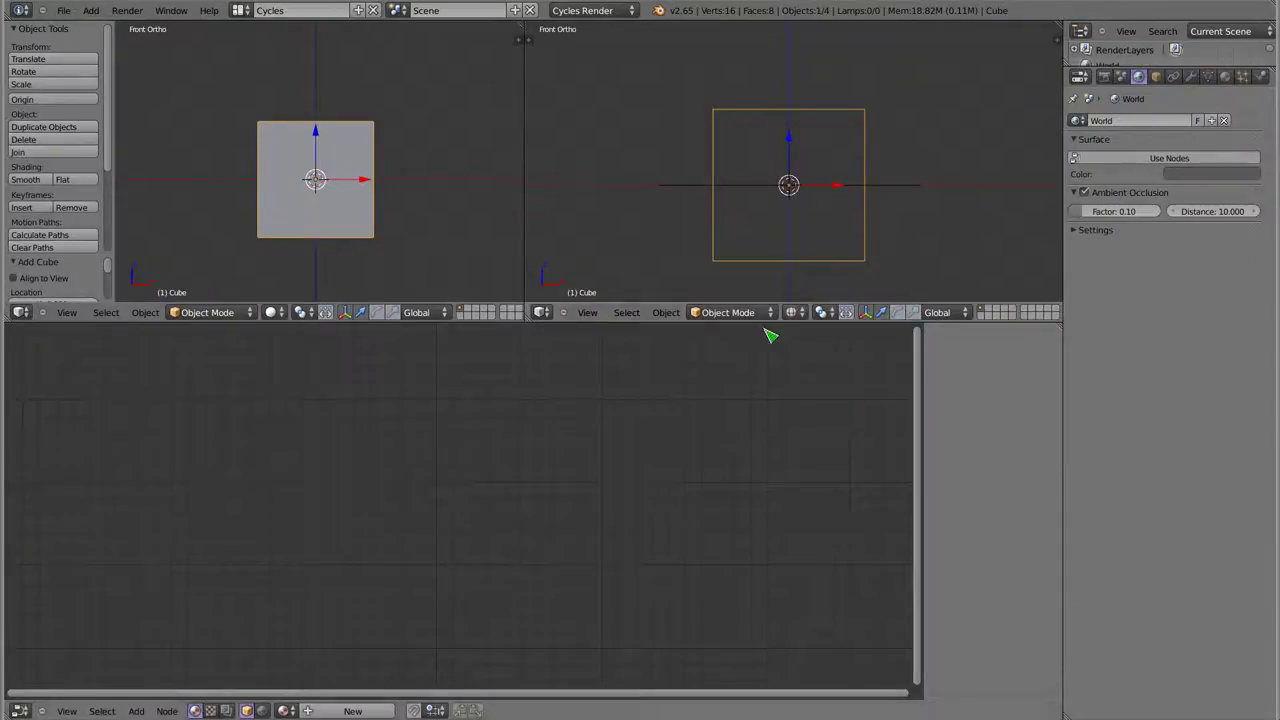
click(800, 312)
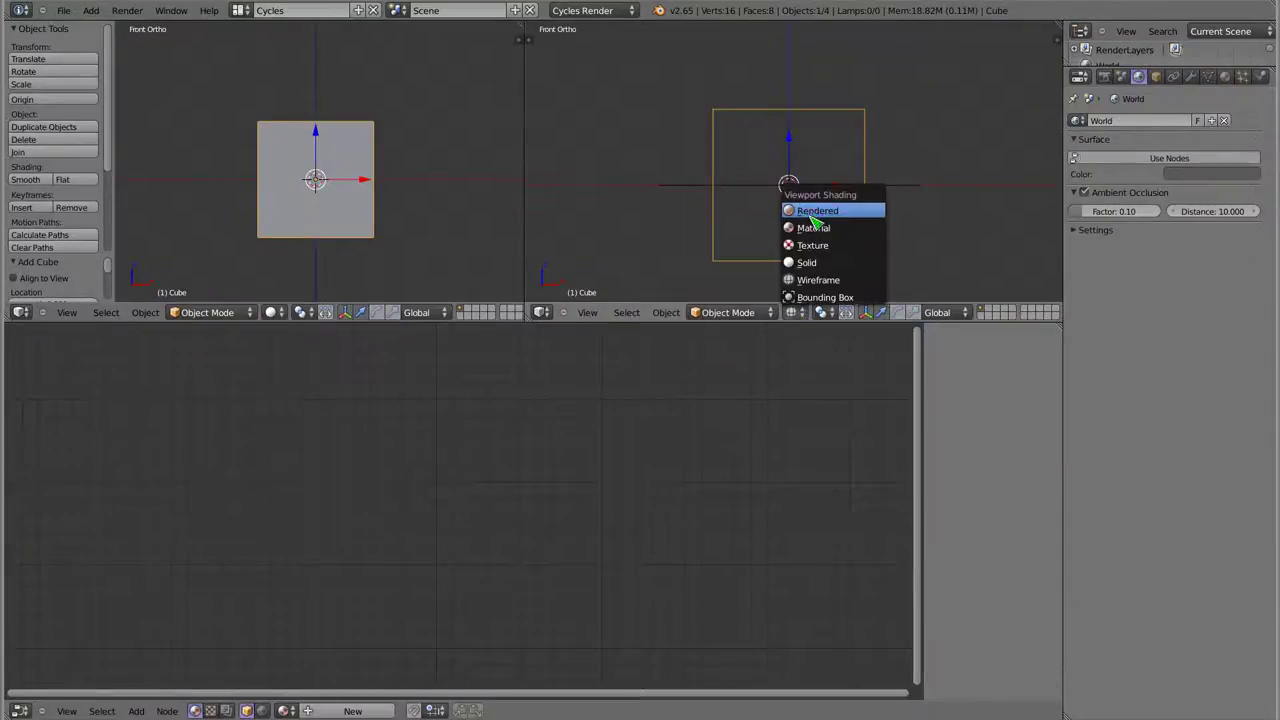
click(818, 212)
right_click(776, 280)
right_click(816, 144)
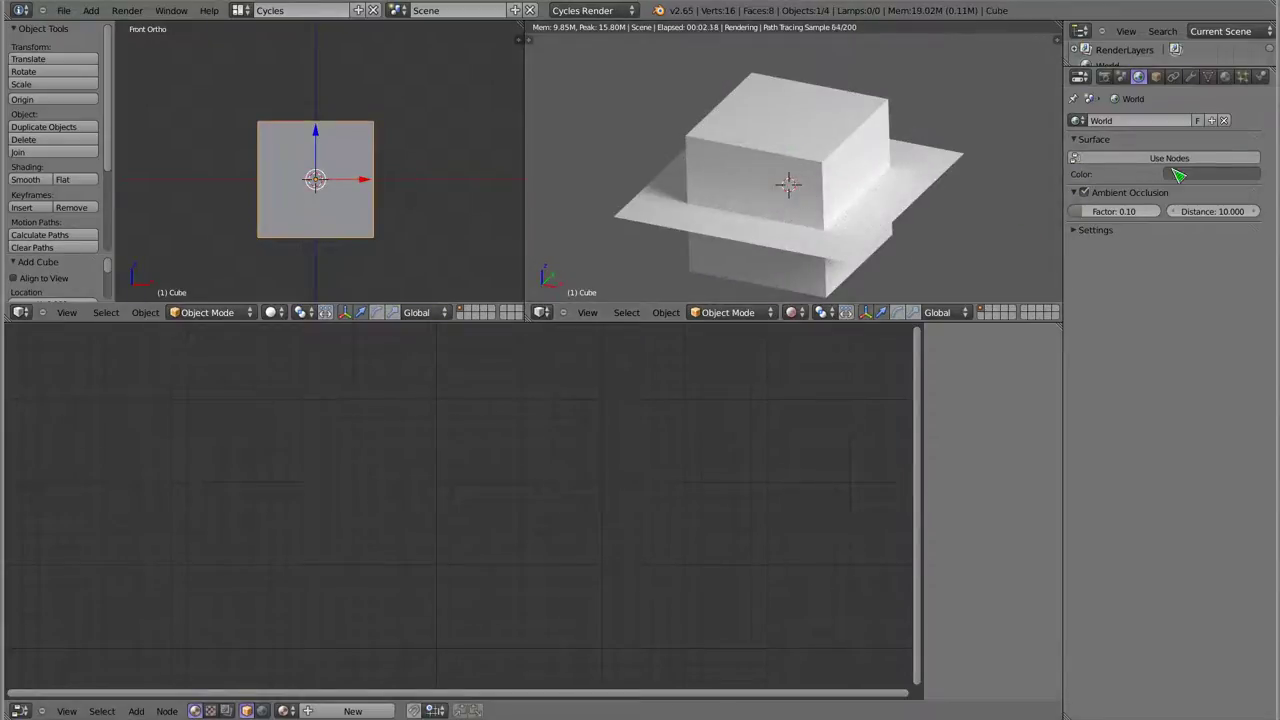
Give the cube a new Background-shader material, then unlink Material.001 so it renders white
click(1225, 77)
click(1143, 163)
click(1160, 201)
click(1108, 305)
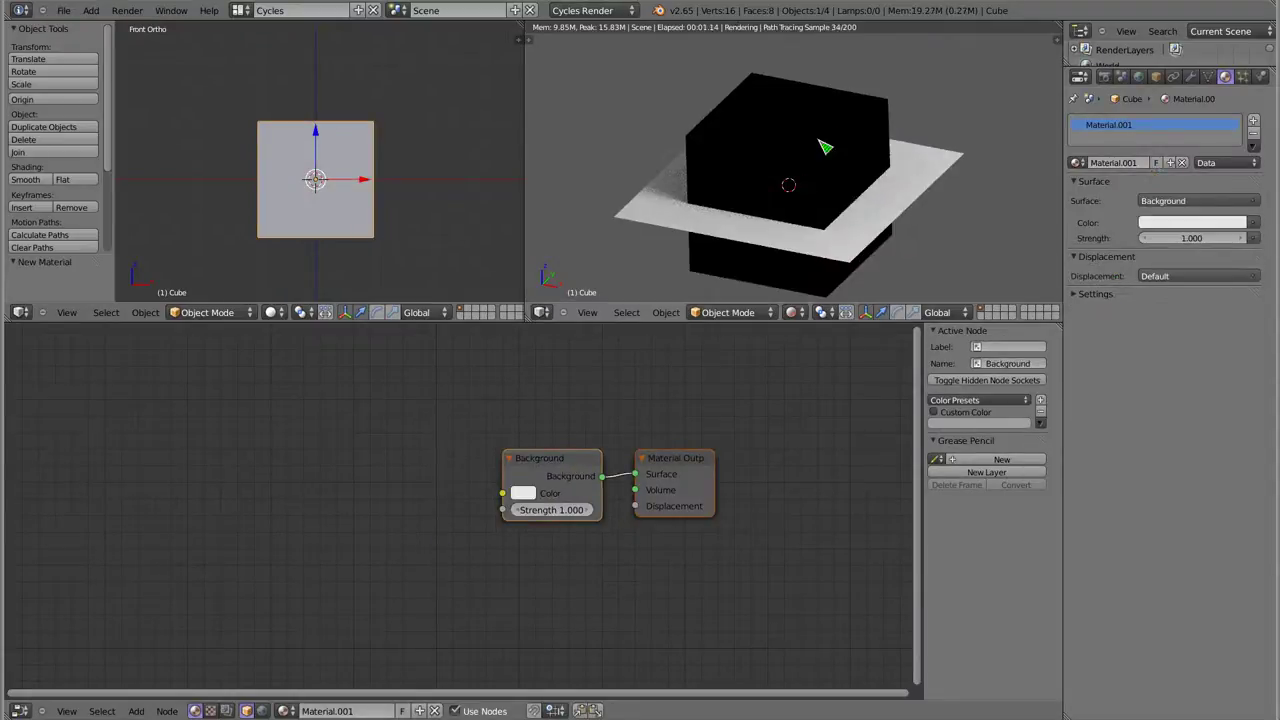
click(527, 491)
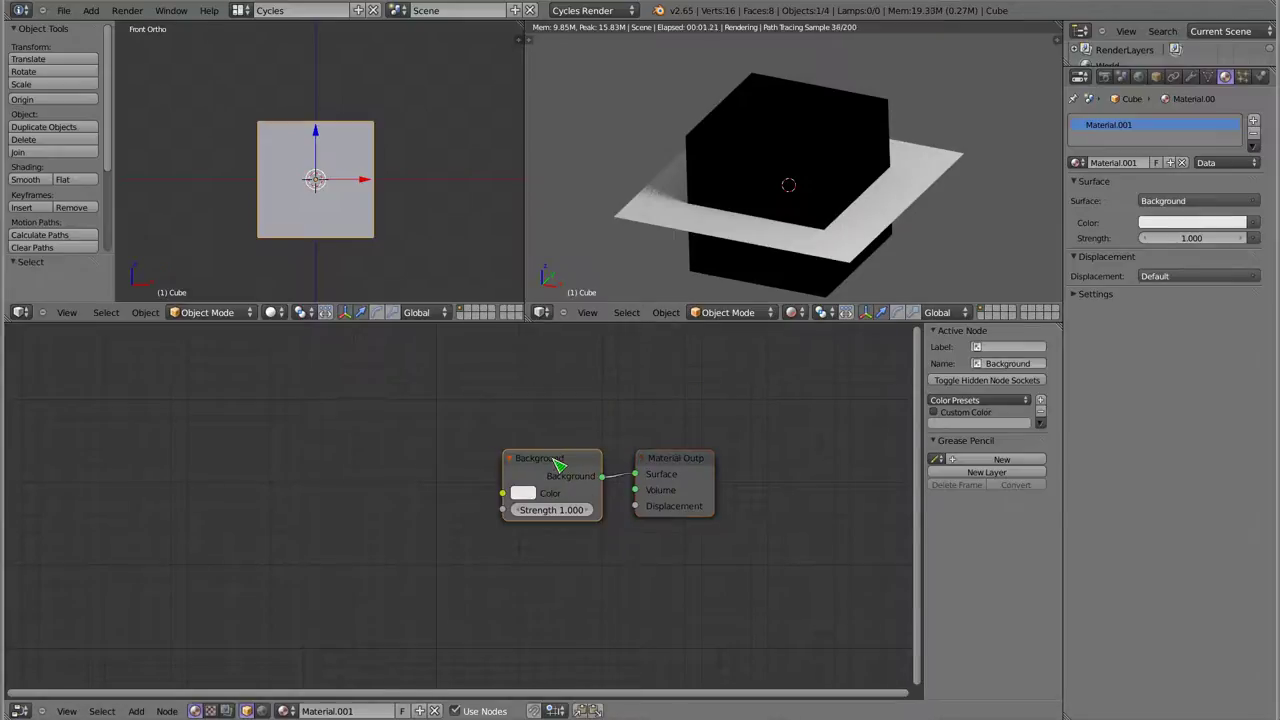
drag(566, 468, 556, 468)
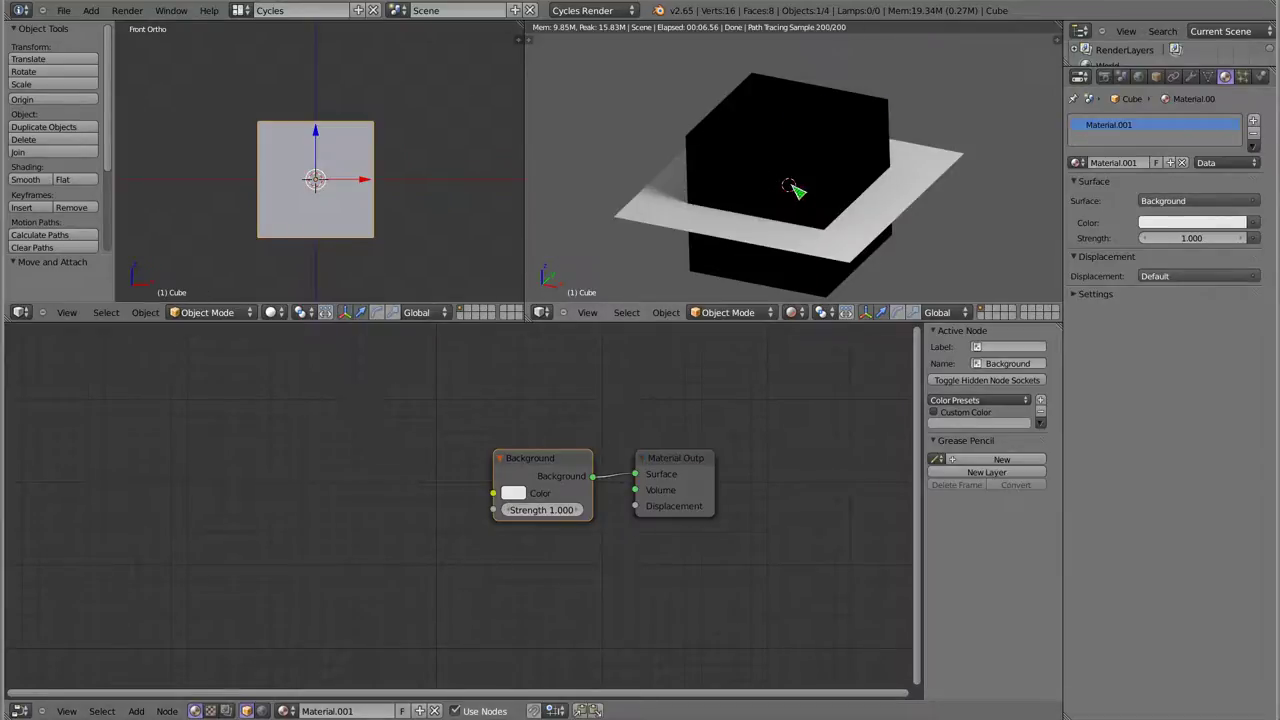
middle_drag(801, 176, 768, 158)
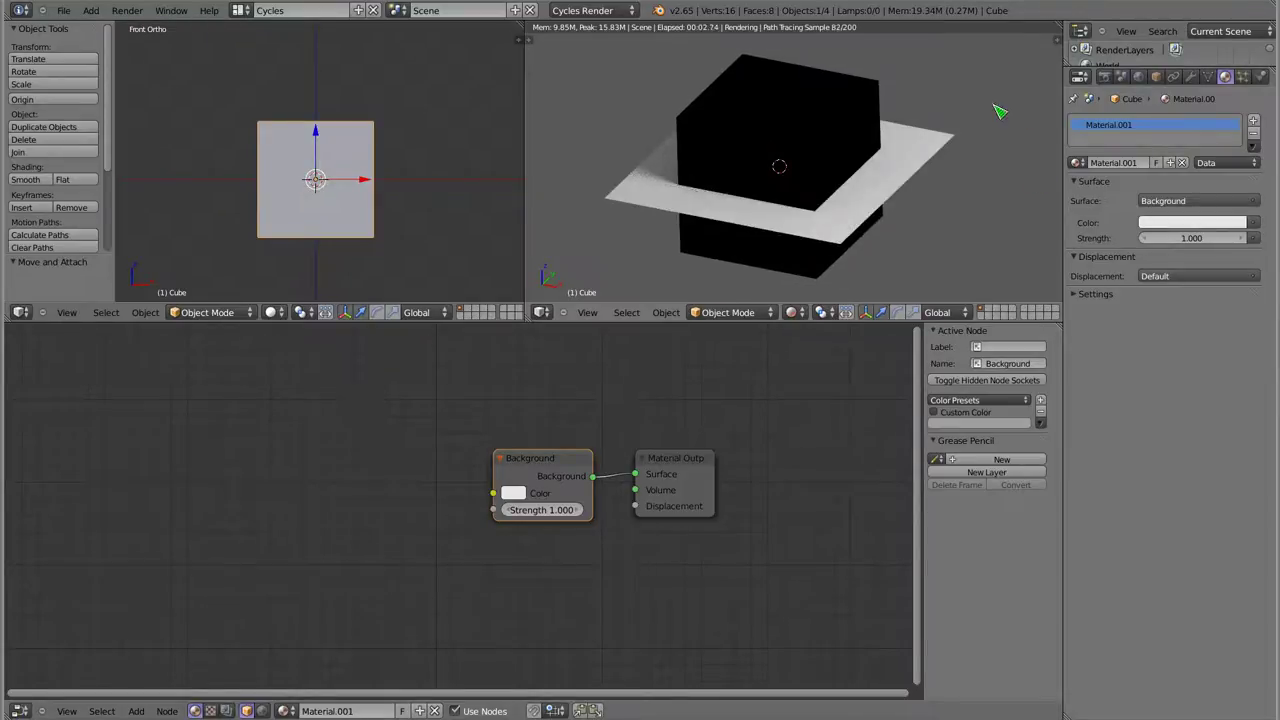
click(1183, 163)
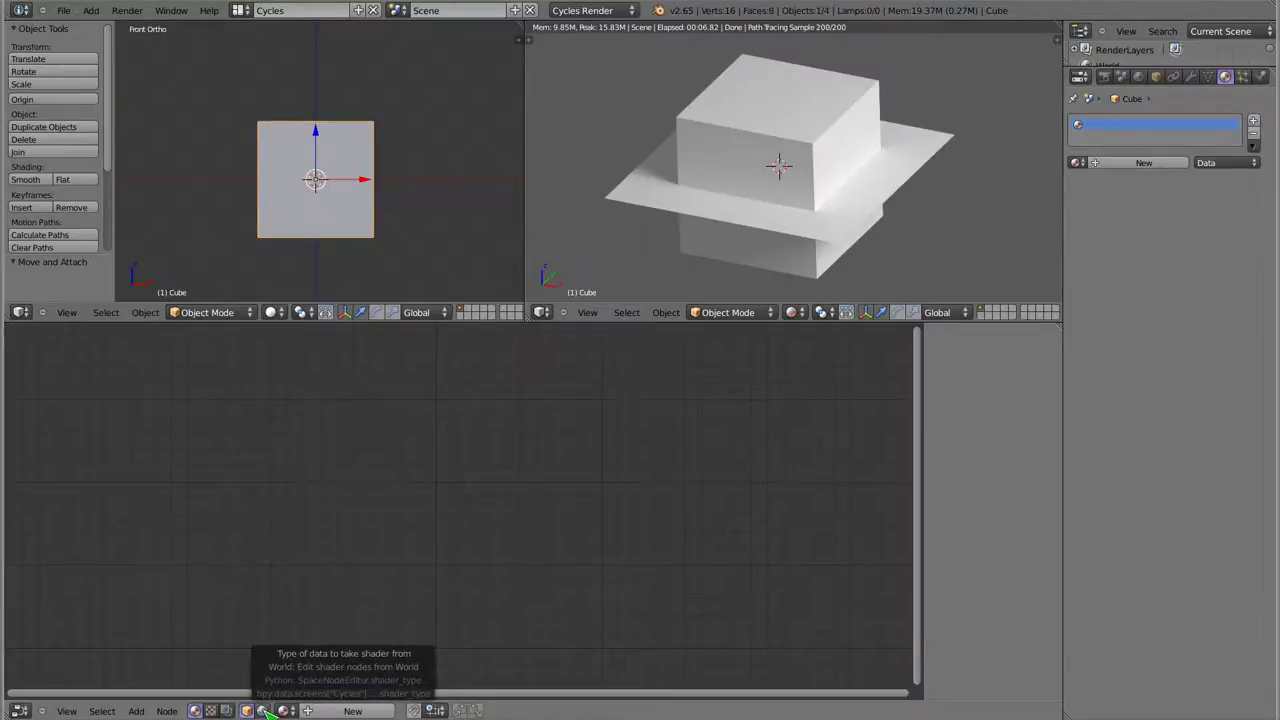
Switch the node editor to World shaders and enable Use Nodes for the World
click(263, 710)
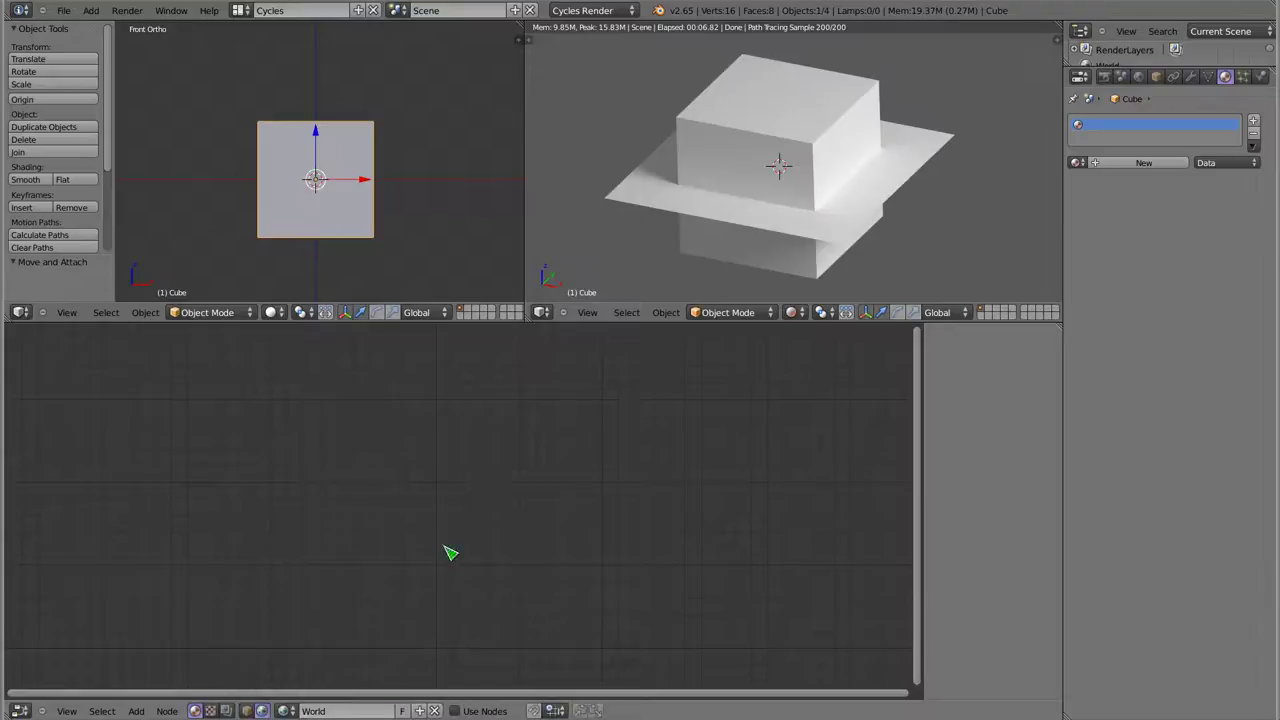
click(1140, 77)
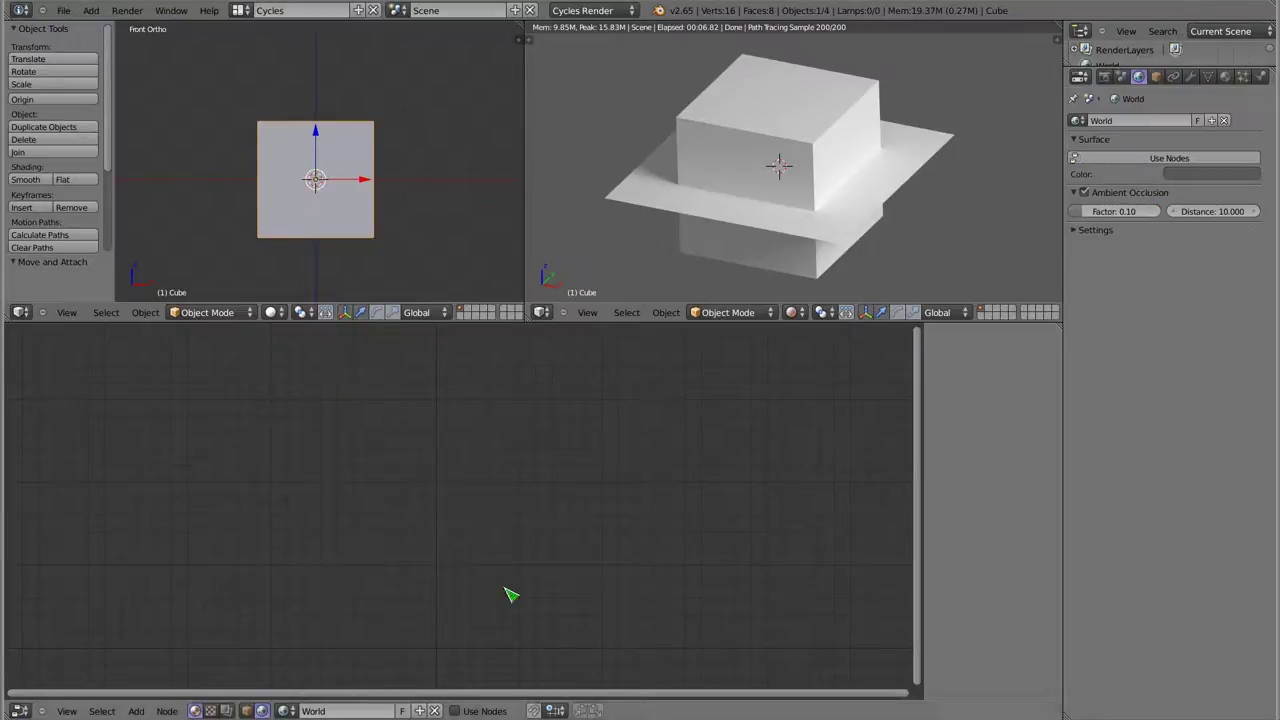
click(455, 711)
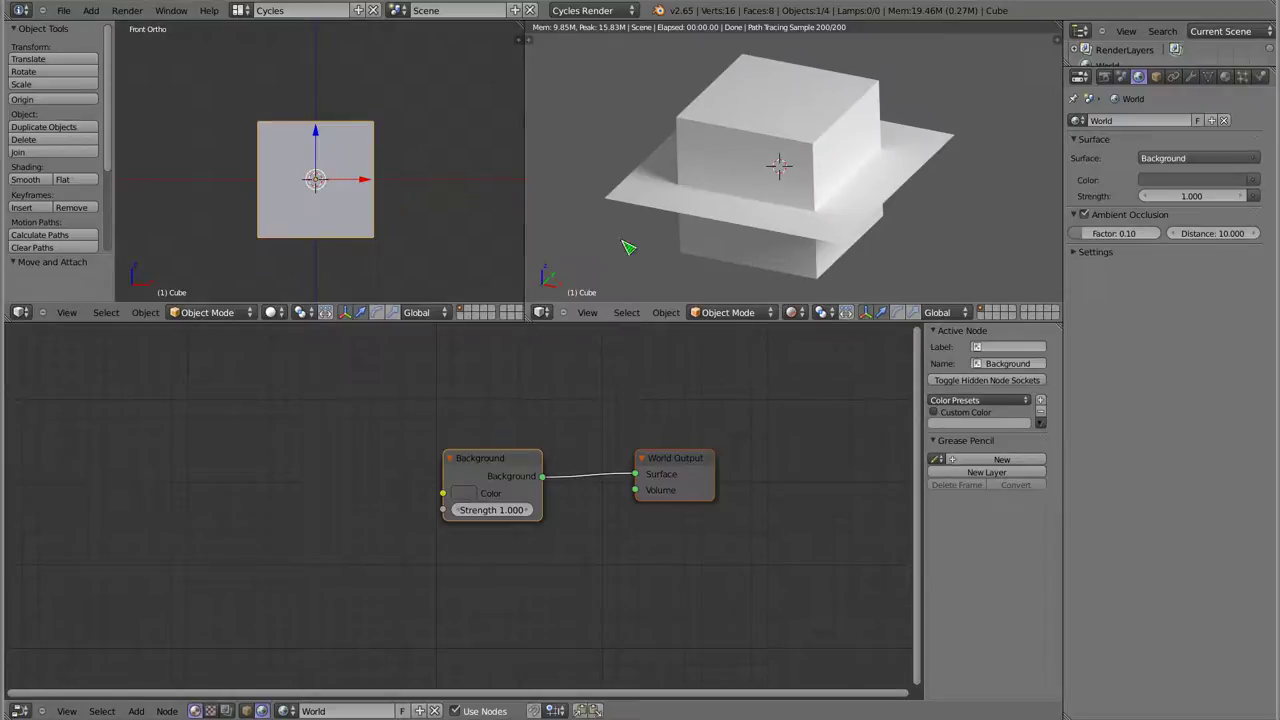
Try World Background strengths of 0.9, 2 and 3.7 in the live preview
right_click(828, 131)
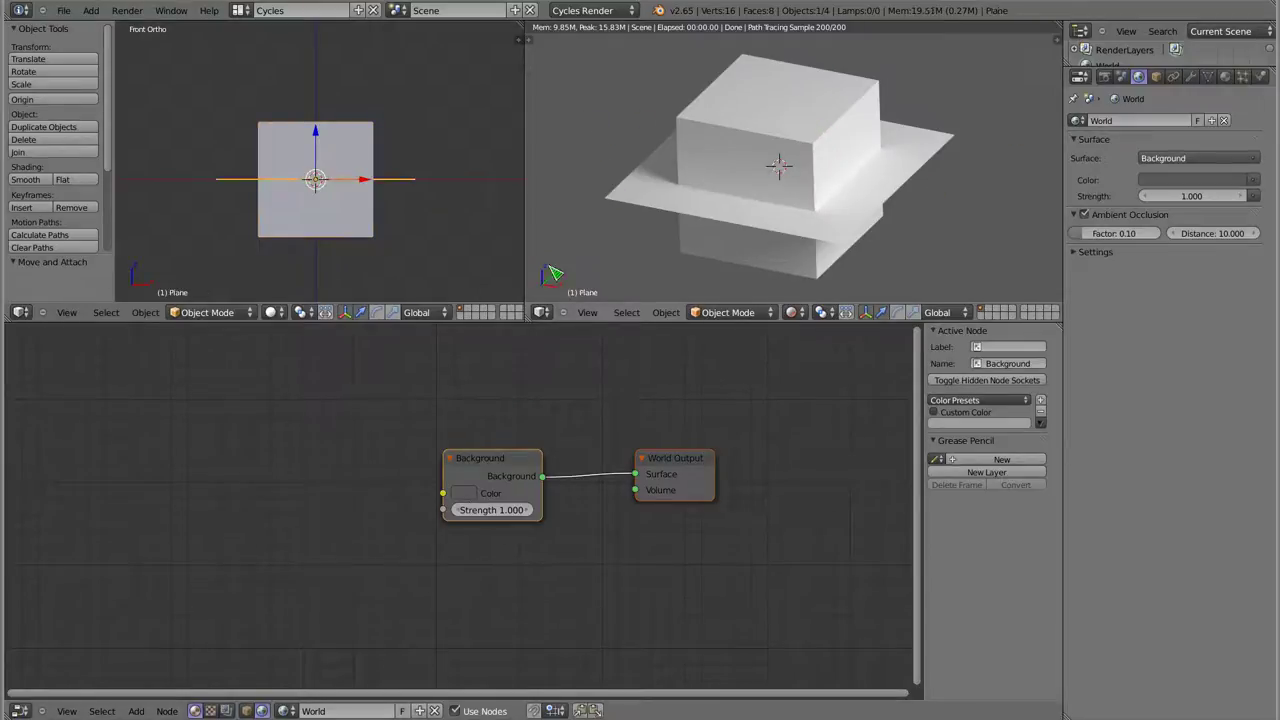
click(459, 510)
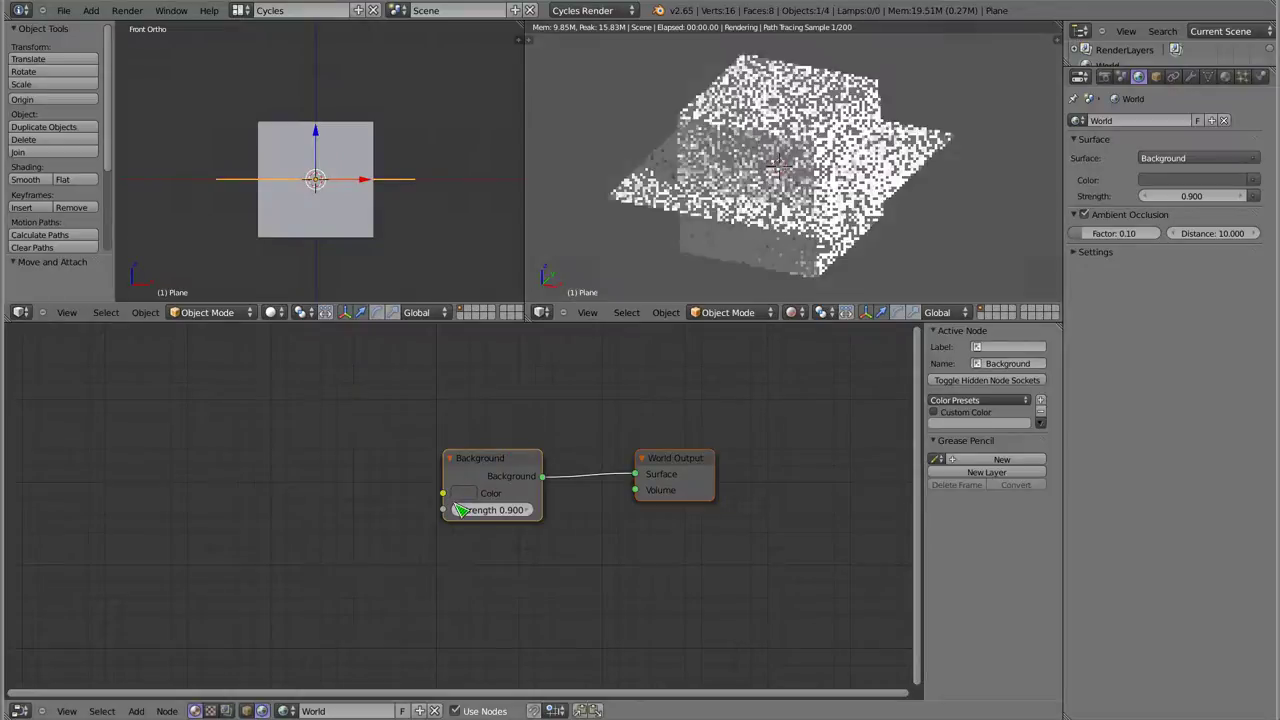
click(530, 510)
text(2)
key(Return)
mouse_move(491, 510)
mouse_down()
mouse_move(500, 518)
mouse_move(470, 510)
mouse_up()
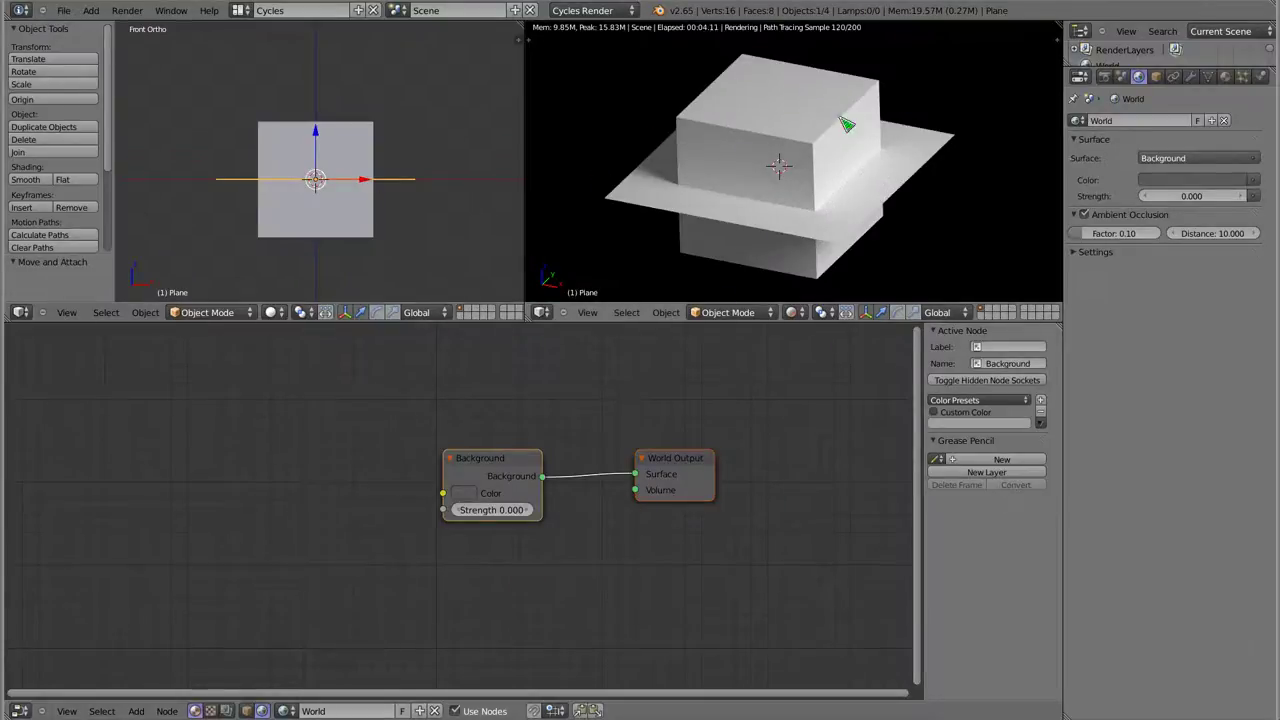
scroll(272, 200, down, 4)
mouse_move(272, 200)
middle_down()
mouse_move(480, 140)
mouse_move(366, 180)
middle_up()
Select the lamp, then the cube, orbiting the left view around the scene
right_click(503, 121)
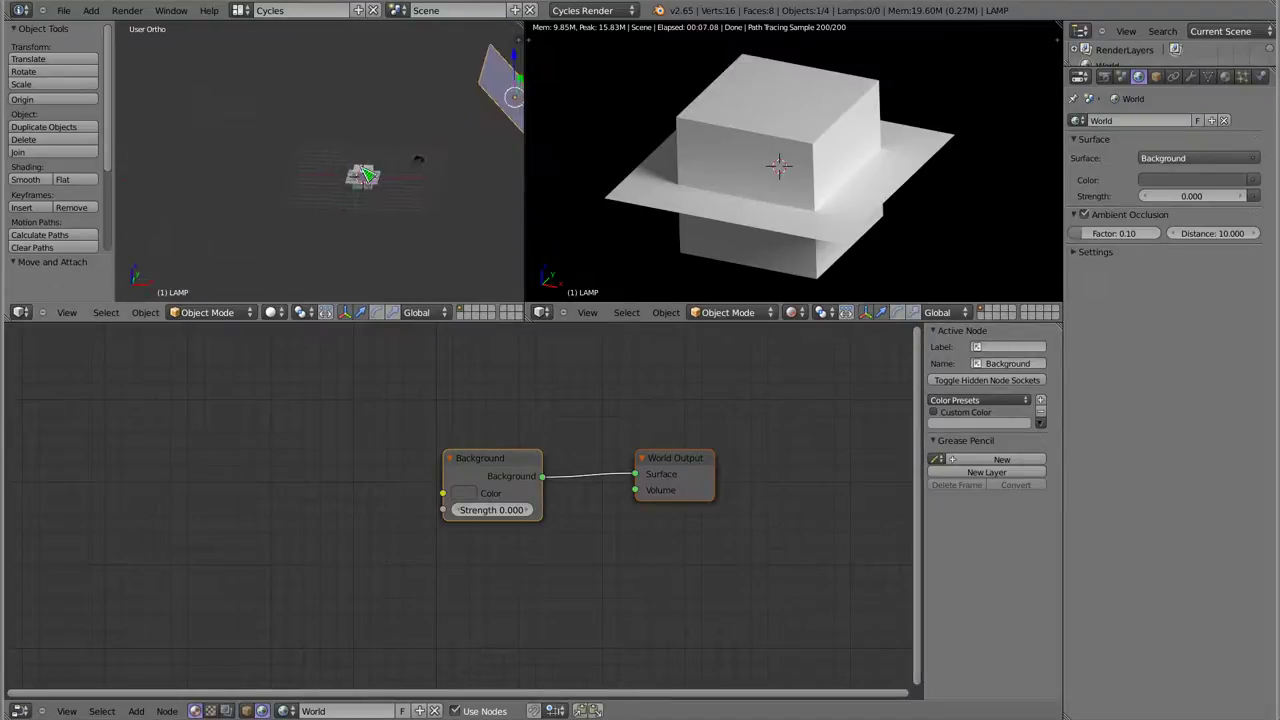
scroll(366, 180, up, 2)
scroll(363, 191, up, 2)
scroll(363, 194, up, 3)
scroll(355, 150, down, 5)
right_click(345, 197)
mouse_move(345, 197)
middle_down()
mouse_move(263, 120)
mouse_move(277, 120)
middle_up()
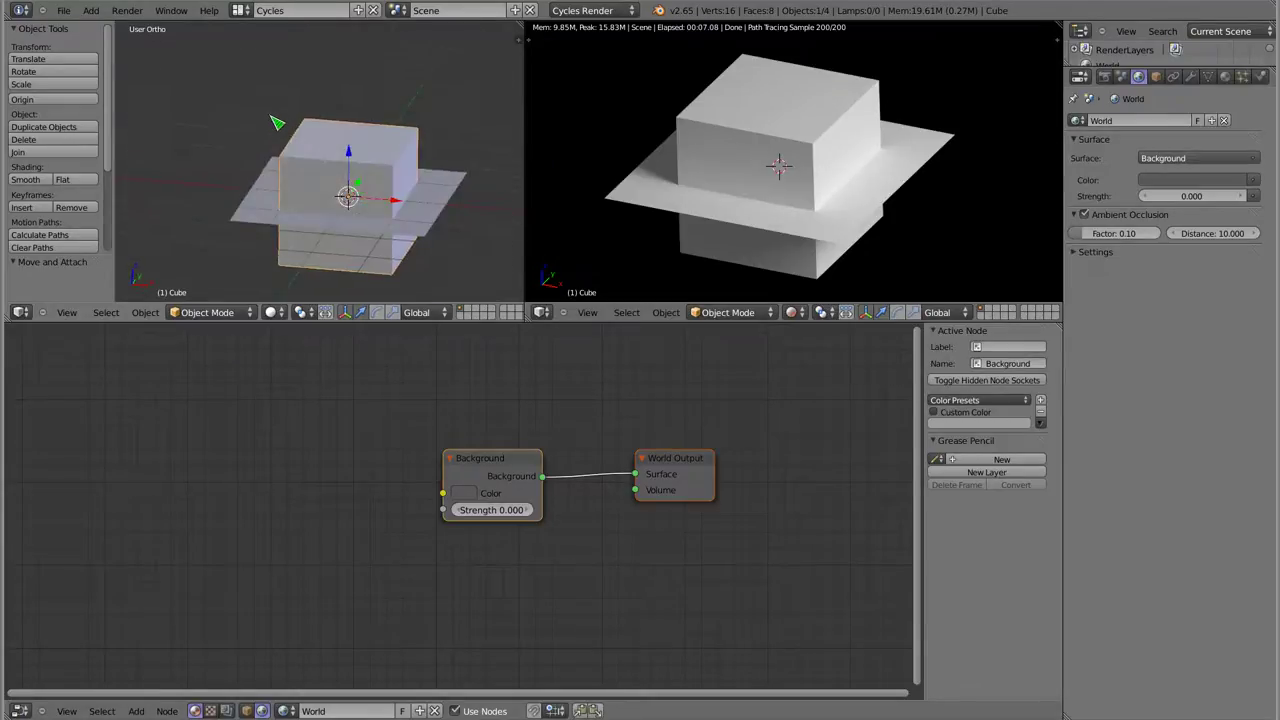
Set the World Background colour to white and its strength to 0.400
click(465, 493)
drag(571, 375, 566, 304)
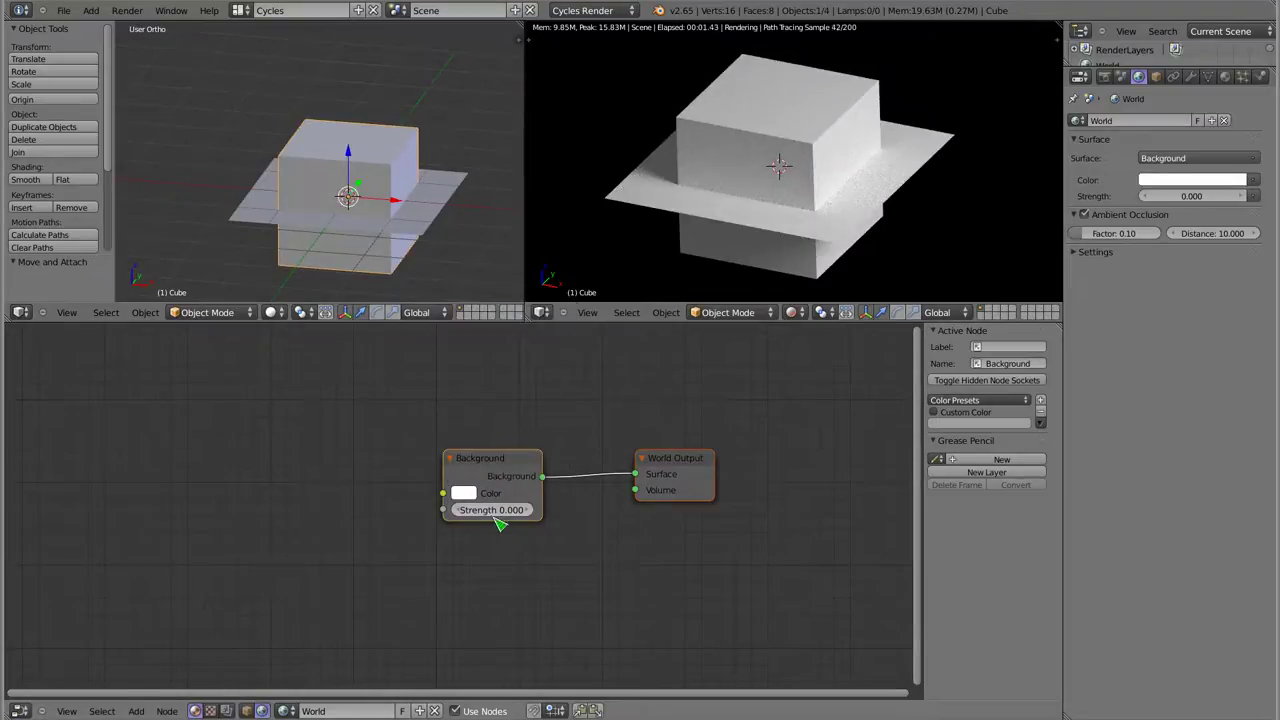
click(532, 510)
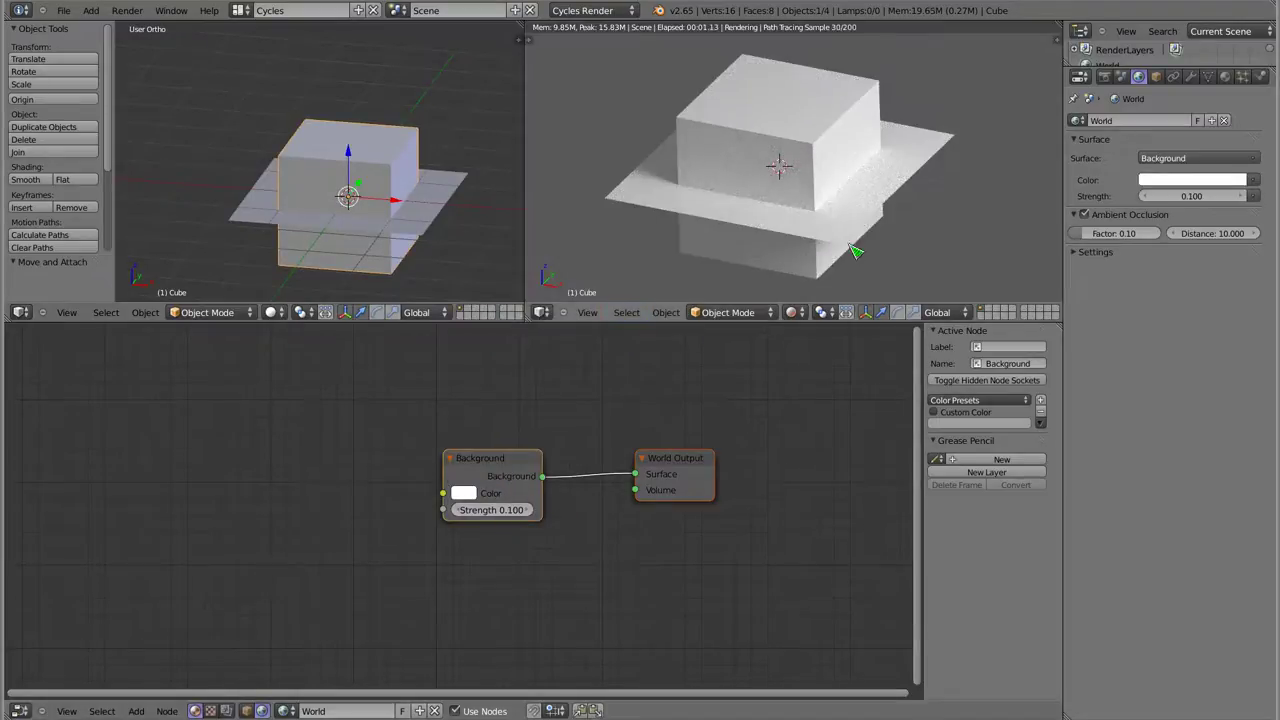
click(535, 512)
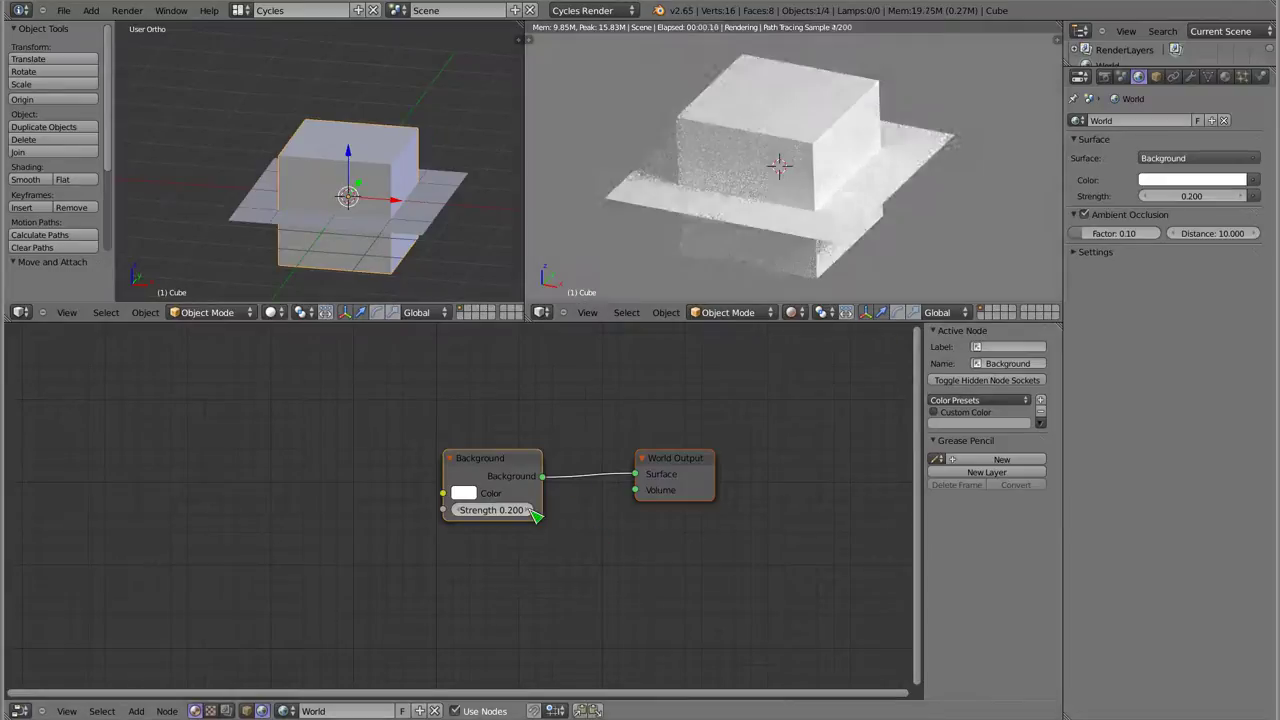
click(535, 512)
click(535, 512)
Tint the World Background colour pale lavender and move the Background node slightly
click(478, 494)
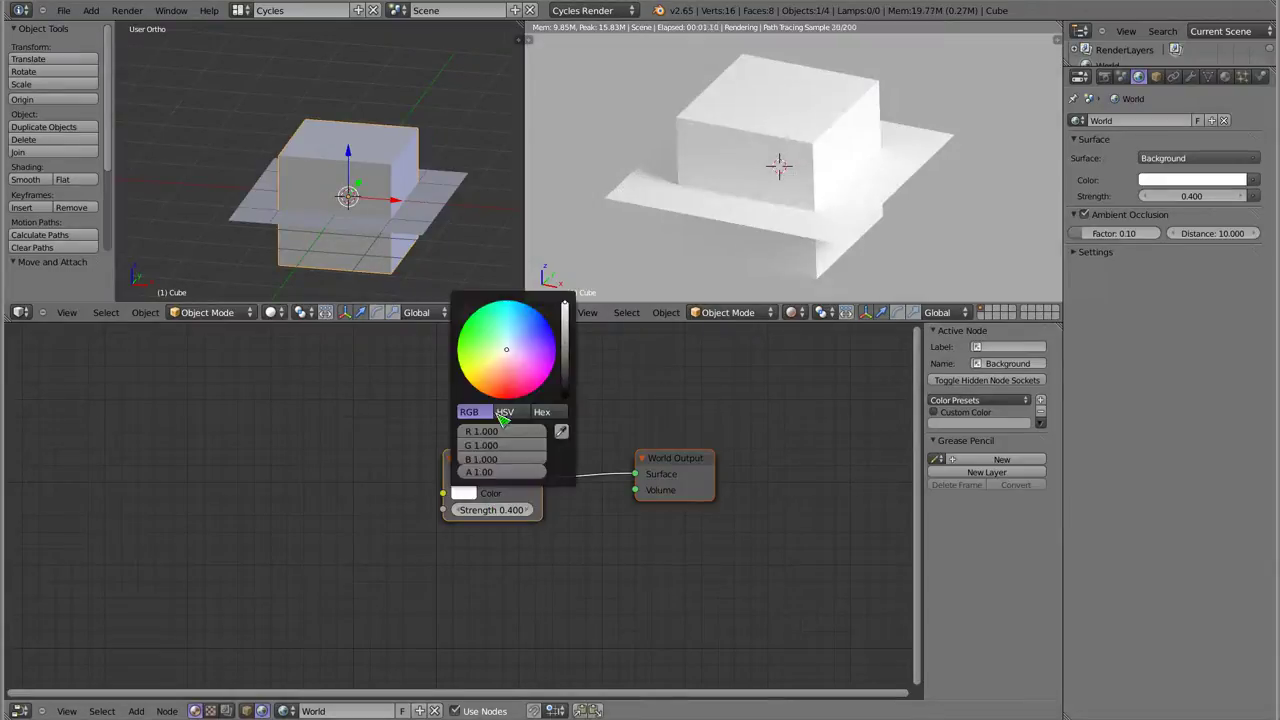
drag(509, 355, 503, 348)
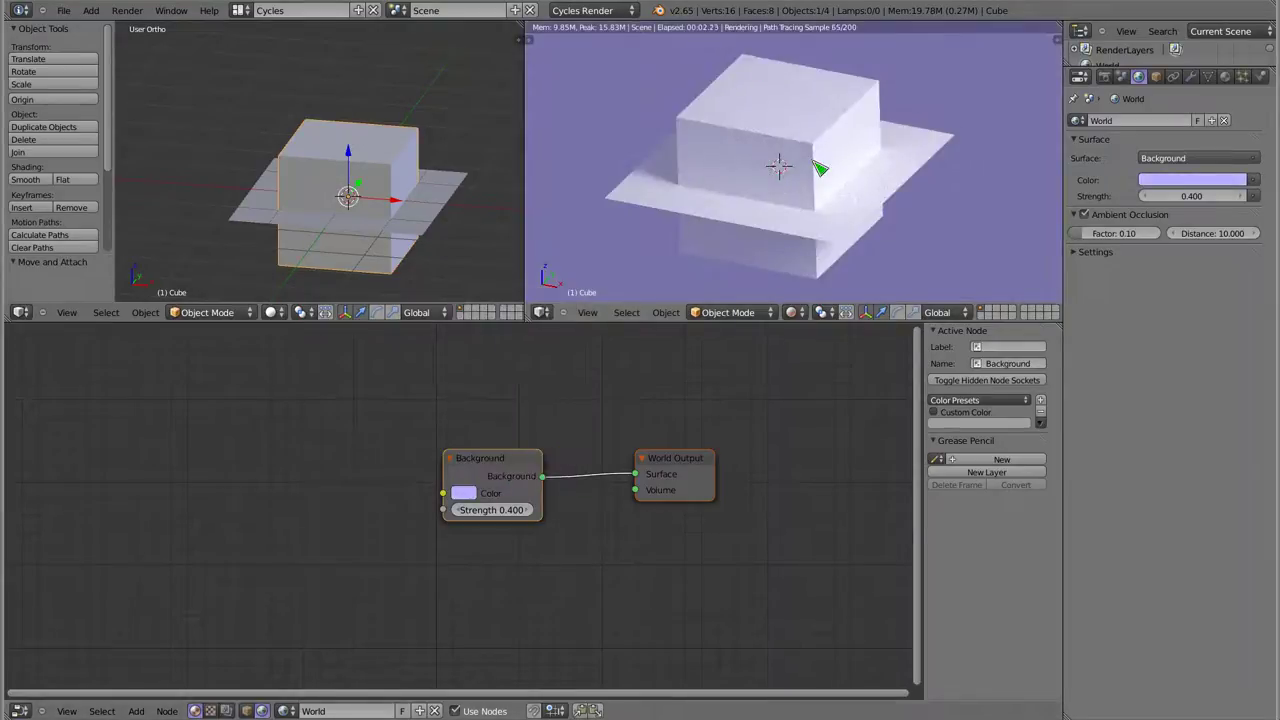
drag(518, 464, 564, 461)
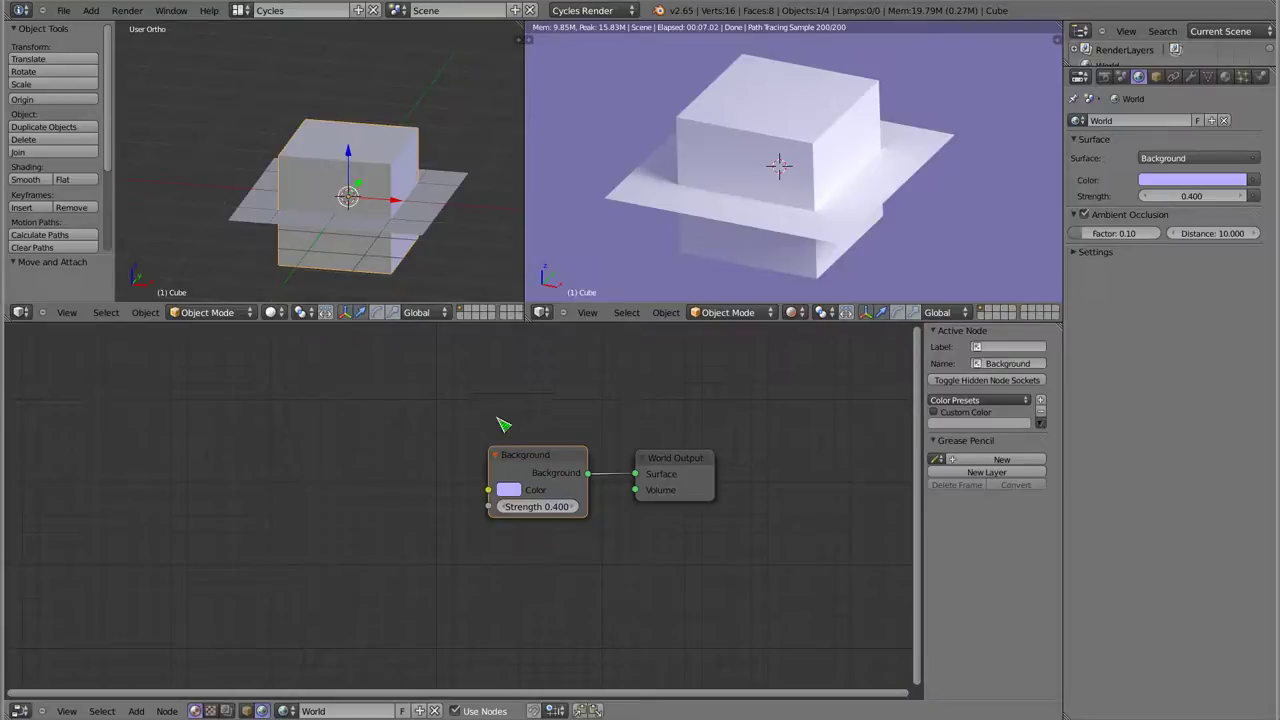
Add a Voronoi Texture node and connect its Color output to the Background Color input
key(shift+a)
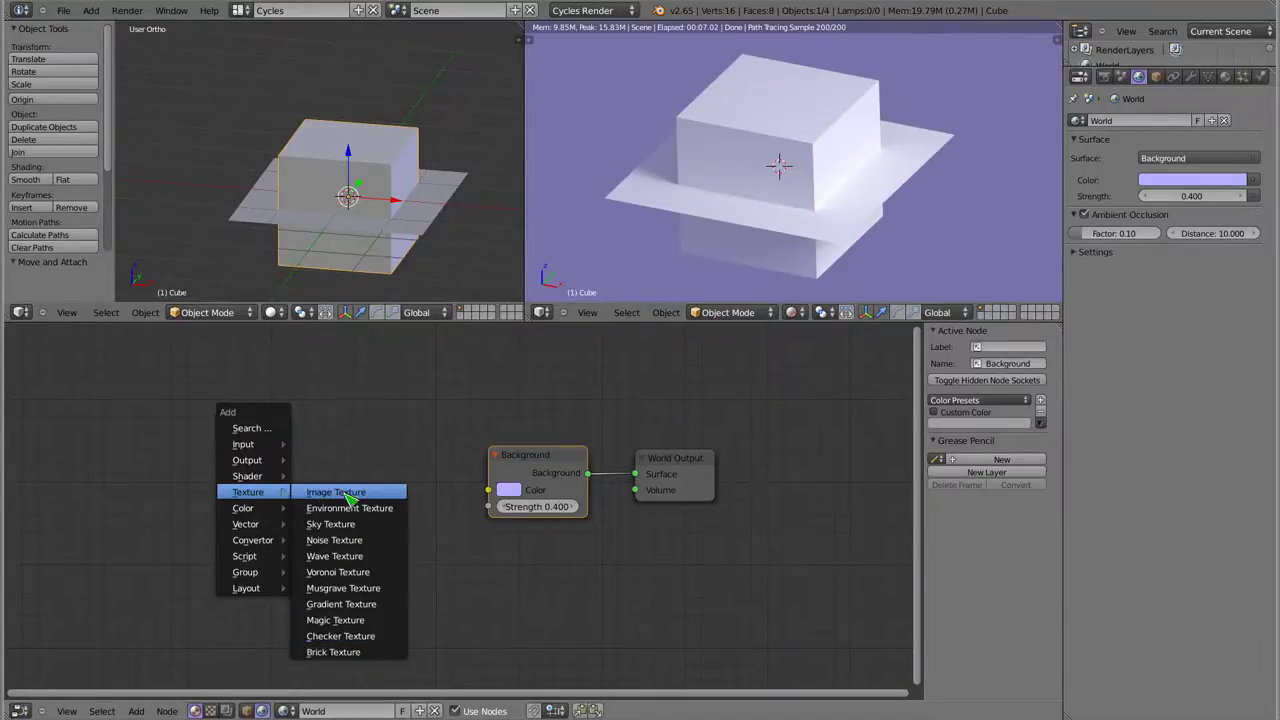
click(358, 574)
click(336, 429)
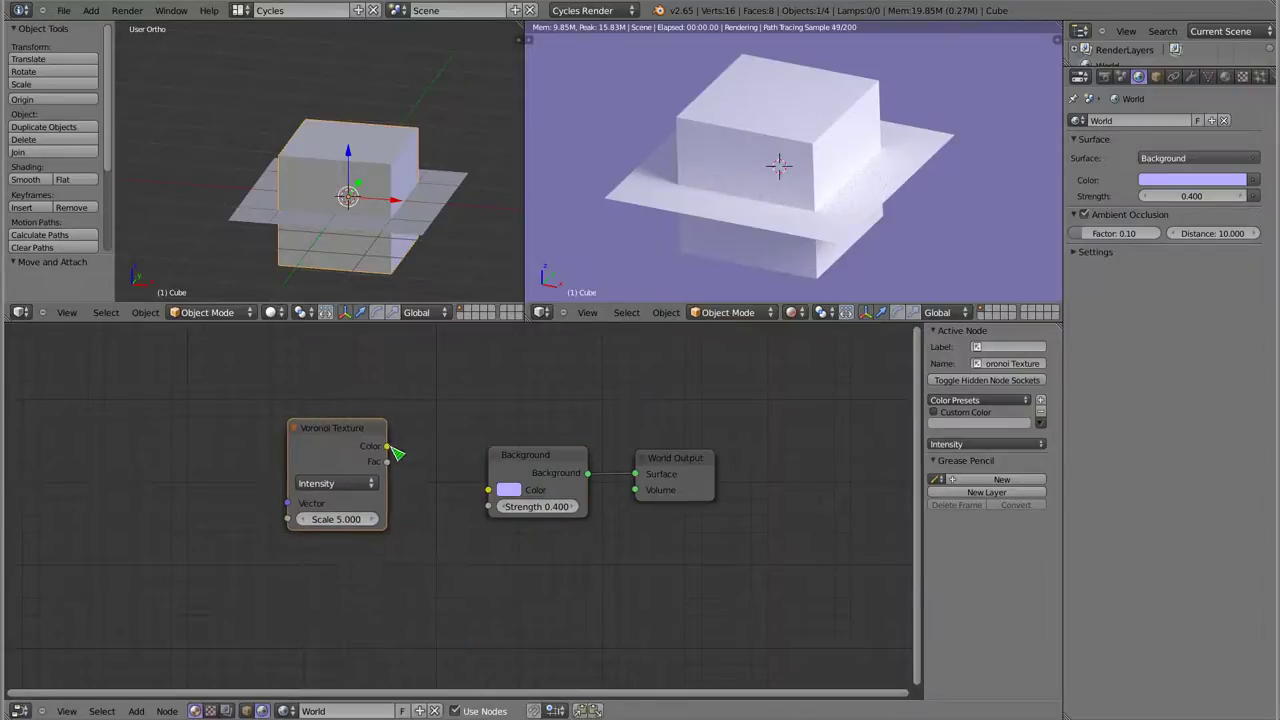
drag(387, 446, 488, 490)
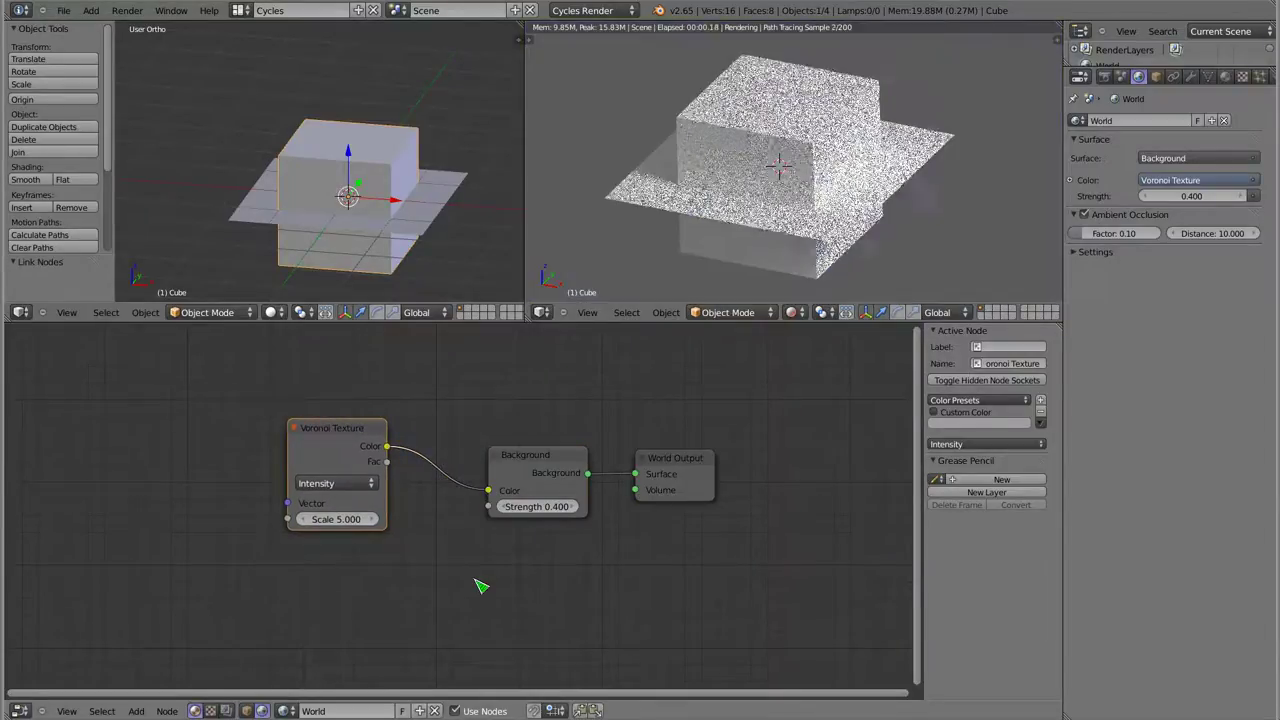
mouse_move(776, 168)
middle_down()
mouse_move(858, 144)
mouse_move(758, 132)
mouse_move(766, 177)
mouse_move(802, 150)
middle_up()
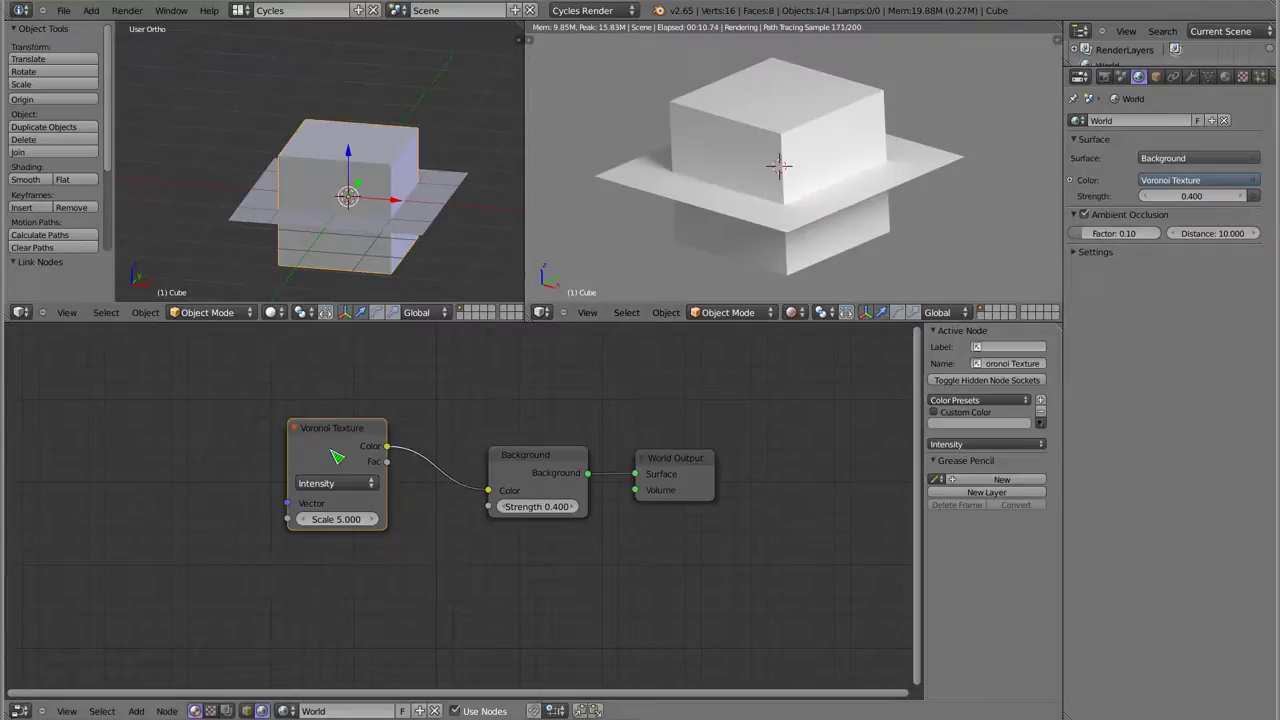
drag(343, 437, 343, 441)
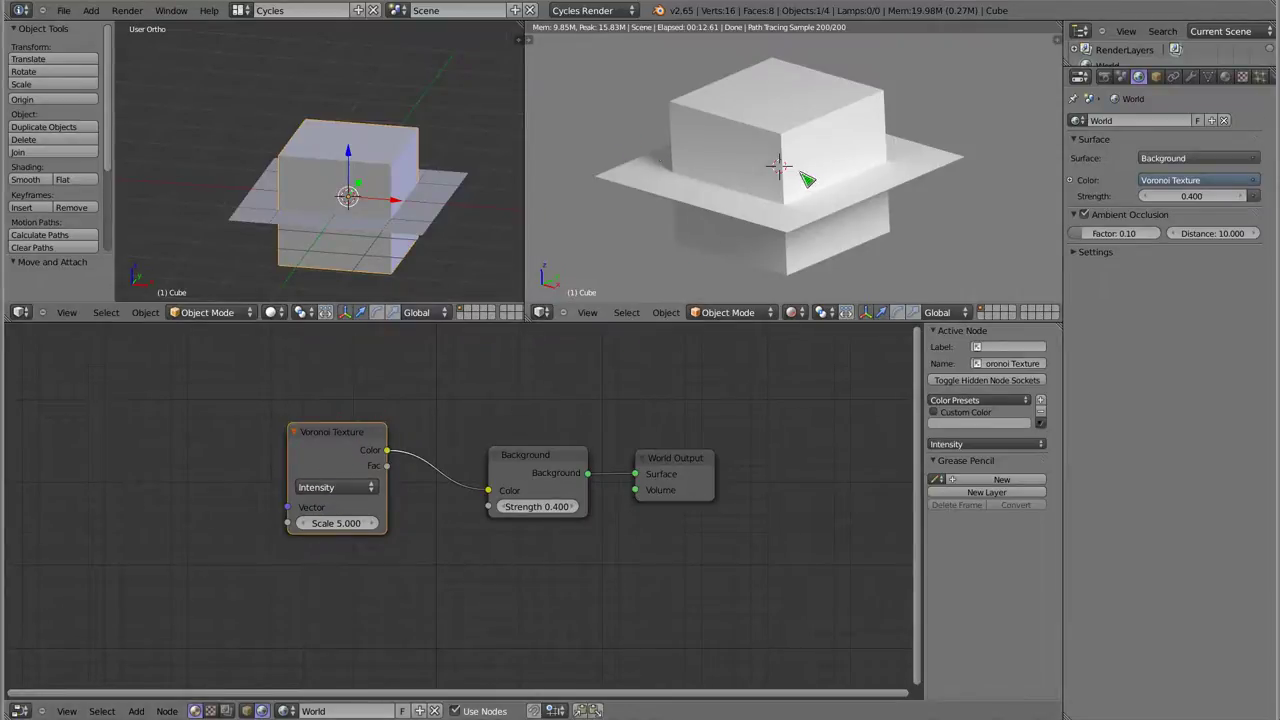
Look through the scene camera and set the Voronoi Texture scale to 15
scroll(413, 160, down, 3)
scroll(413, 160, down, 3)
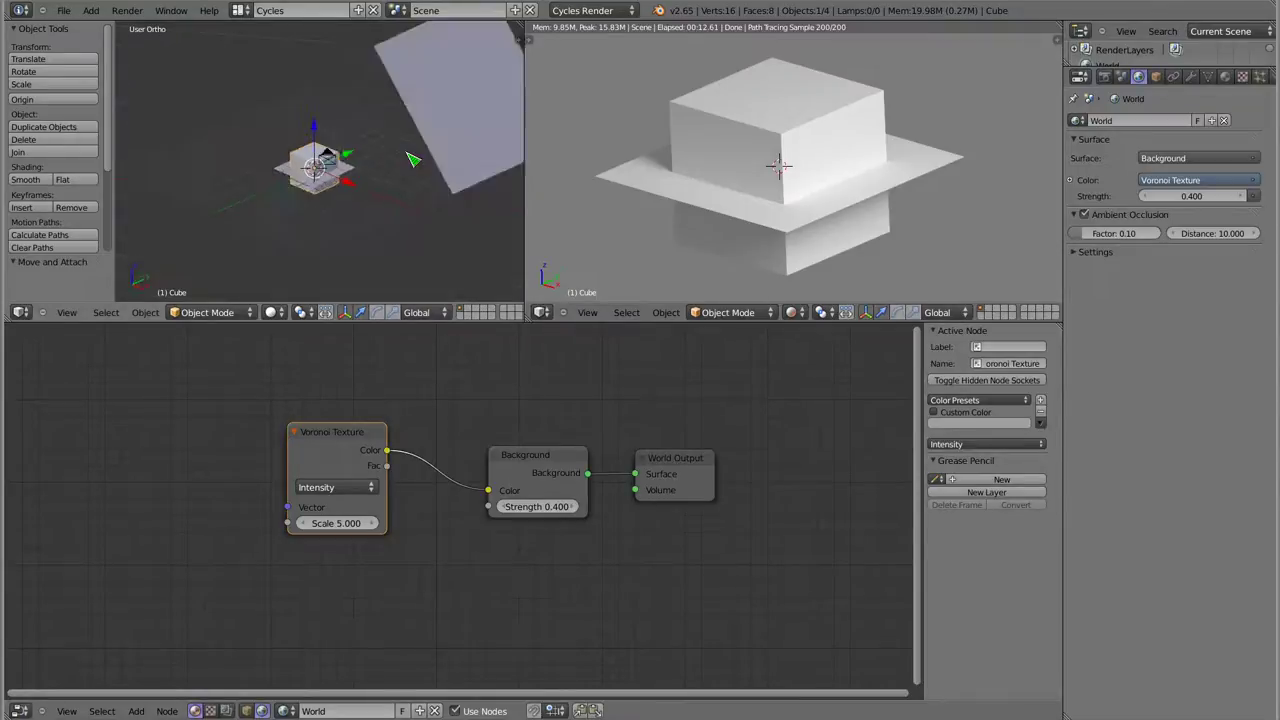
key(KP_Decimal)
key(KP_0)
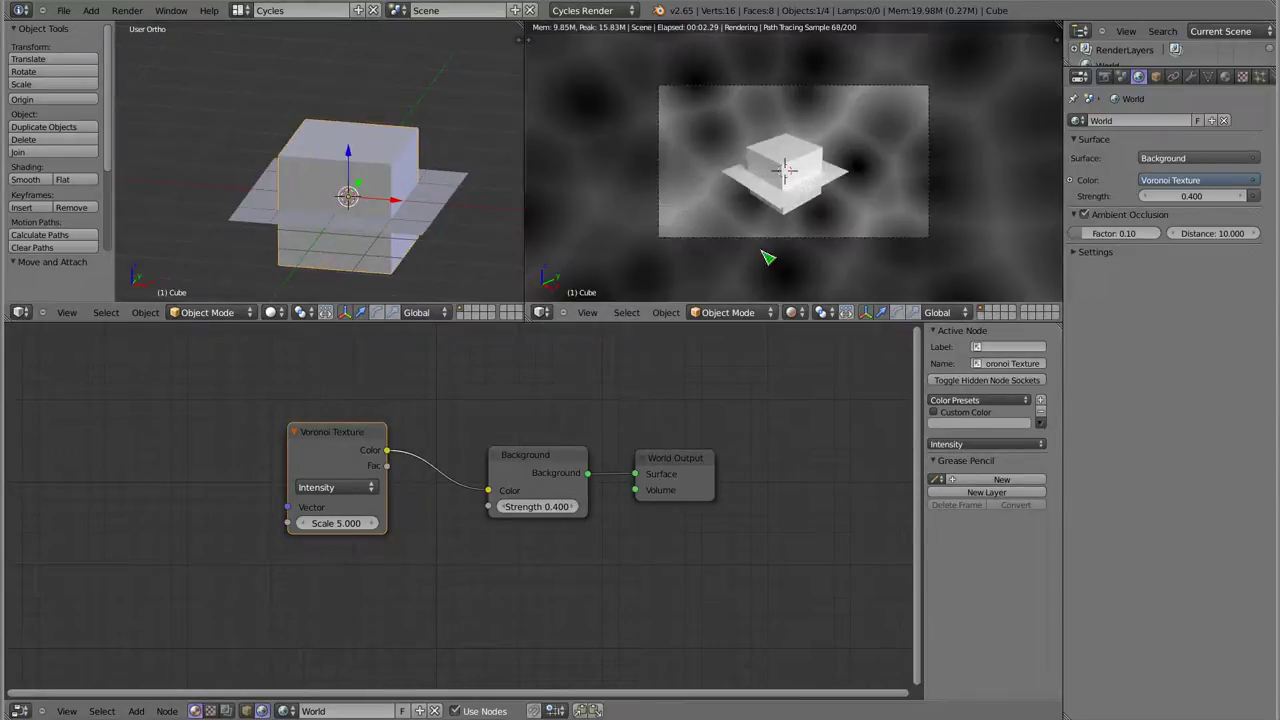
click(337, 523)
text(15)
key(Return)
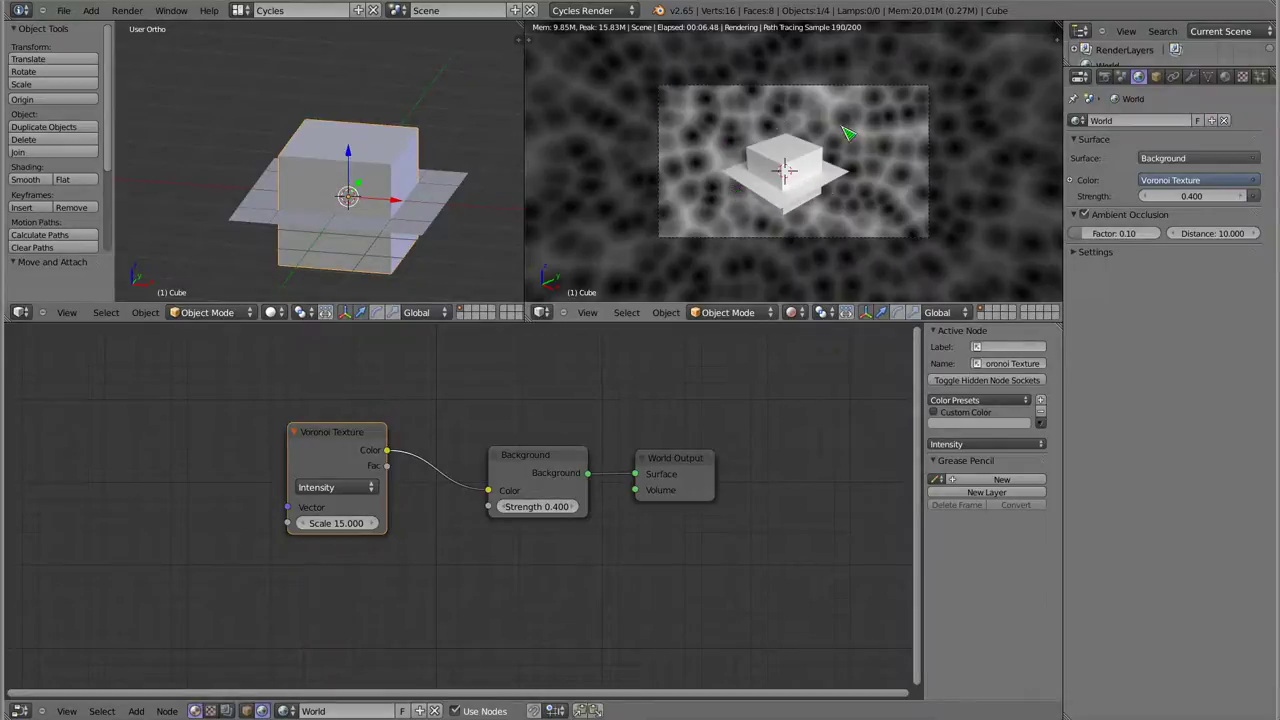
Orbit out of camera view, return to the camera and adjust the preview framing
mouse_move(808, 195)
middle_down()
mouse_move(790, 200)
mouse_move(849, 186)
middle_up()
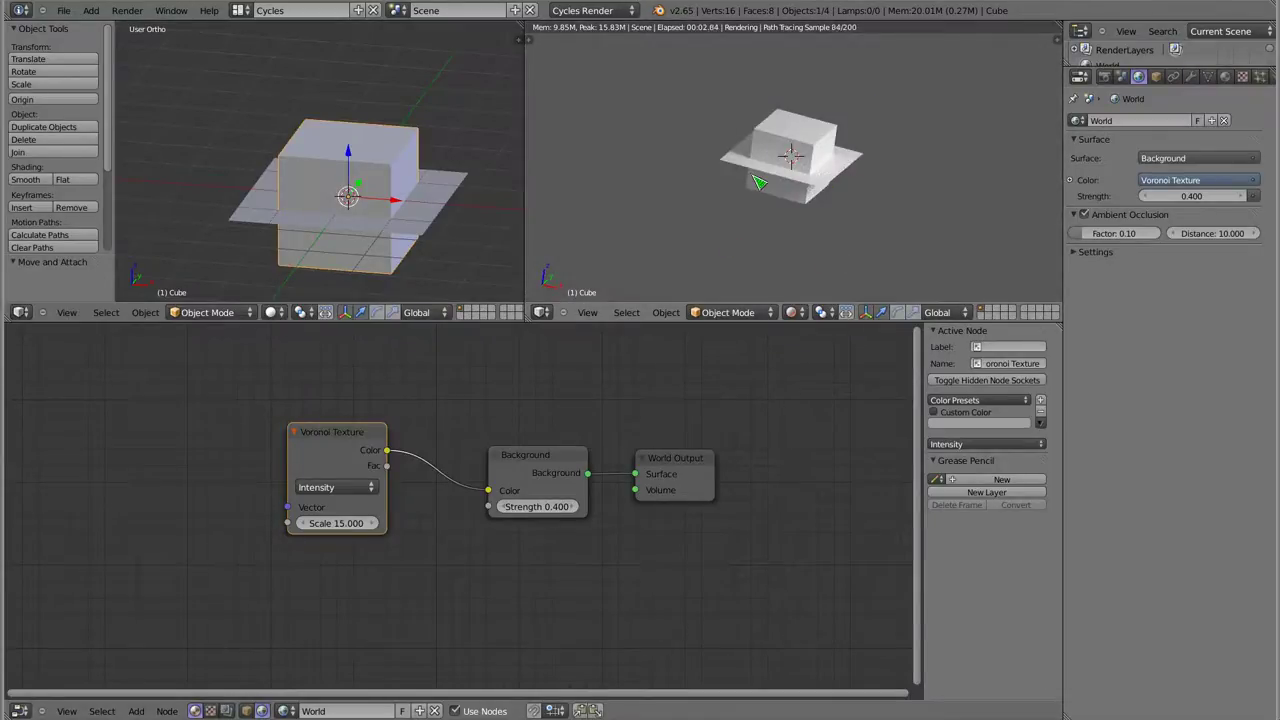
key(KP_0)
scroll(810, 170, up, 2)
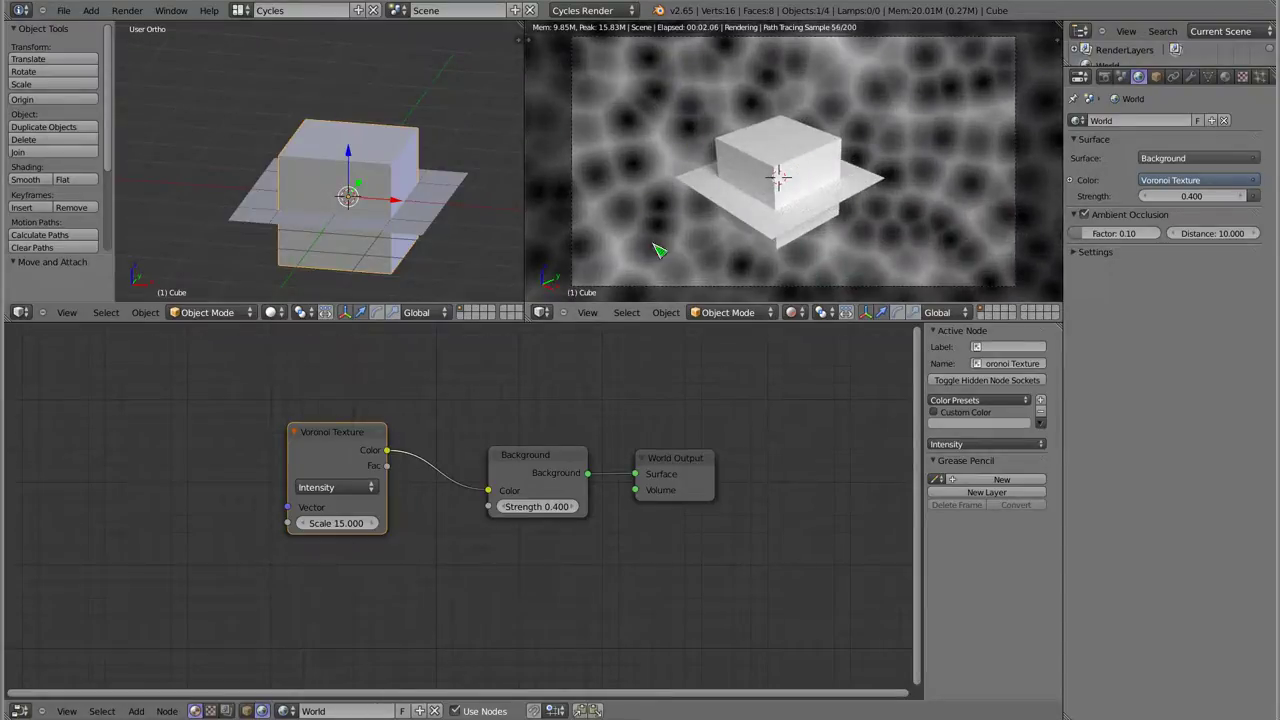
mouse_move(773, 160)
middle_down()
mouse_move(966, 106)
mouse_move(998, 203)
mouse_move(1023, 206)
mouse_move(729, 220)
mouse_move(578, 285)
mouse_move(526, 206)
mouse_move(674, 180)
mouse_move(826, 209)
middle_up()
Open the render preview's N sidebar and expand the View panel with lens and clipping settings
key(n)
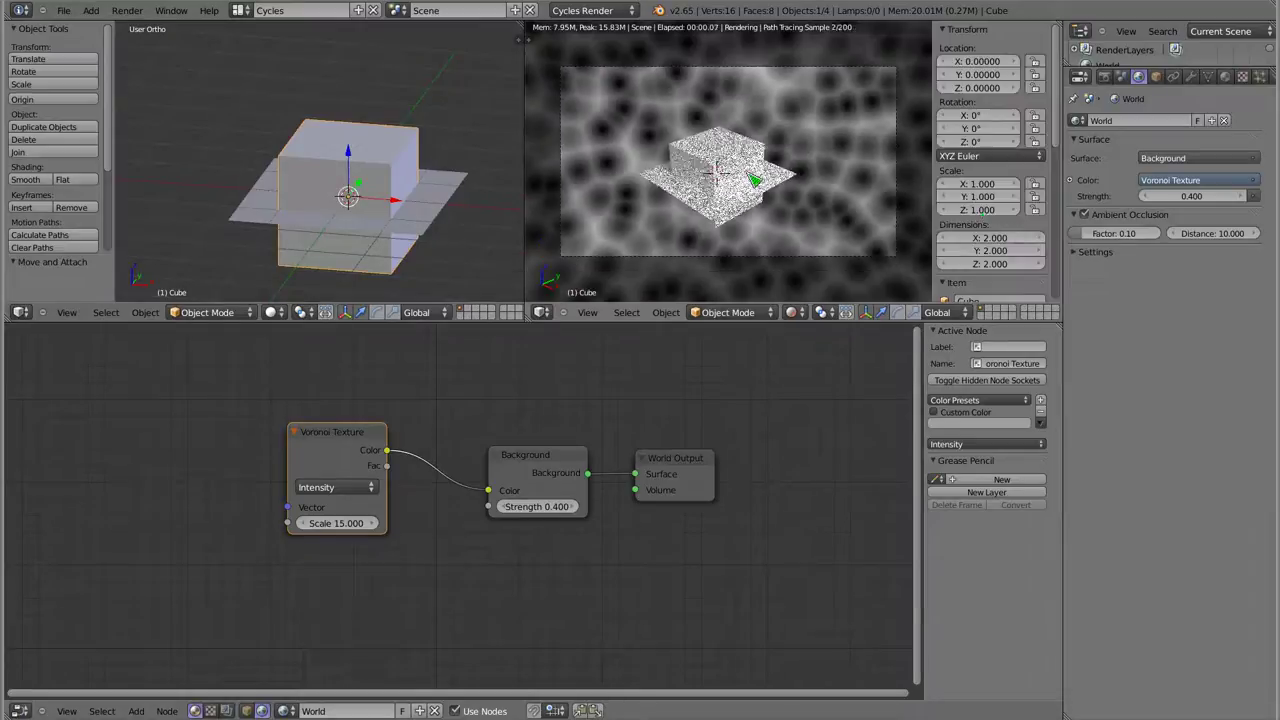
scroll(988, 158, down, 4)
scroll(988, 162, down, 2)
scroll(986, 168, down, 2)
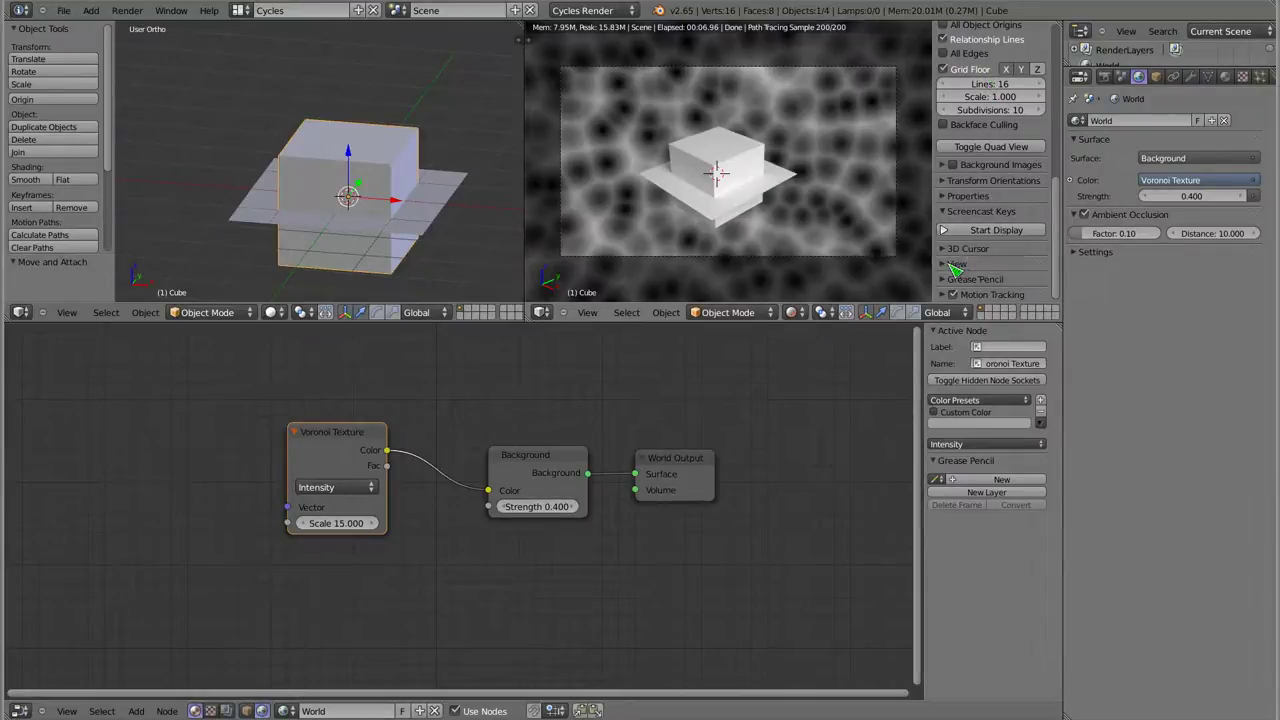
click(955, 265)
scroll(970, 220, down, 2)
scroll(976, 165, down, 2)
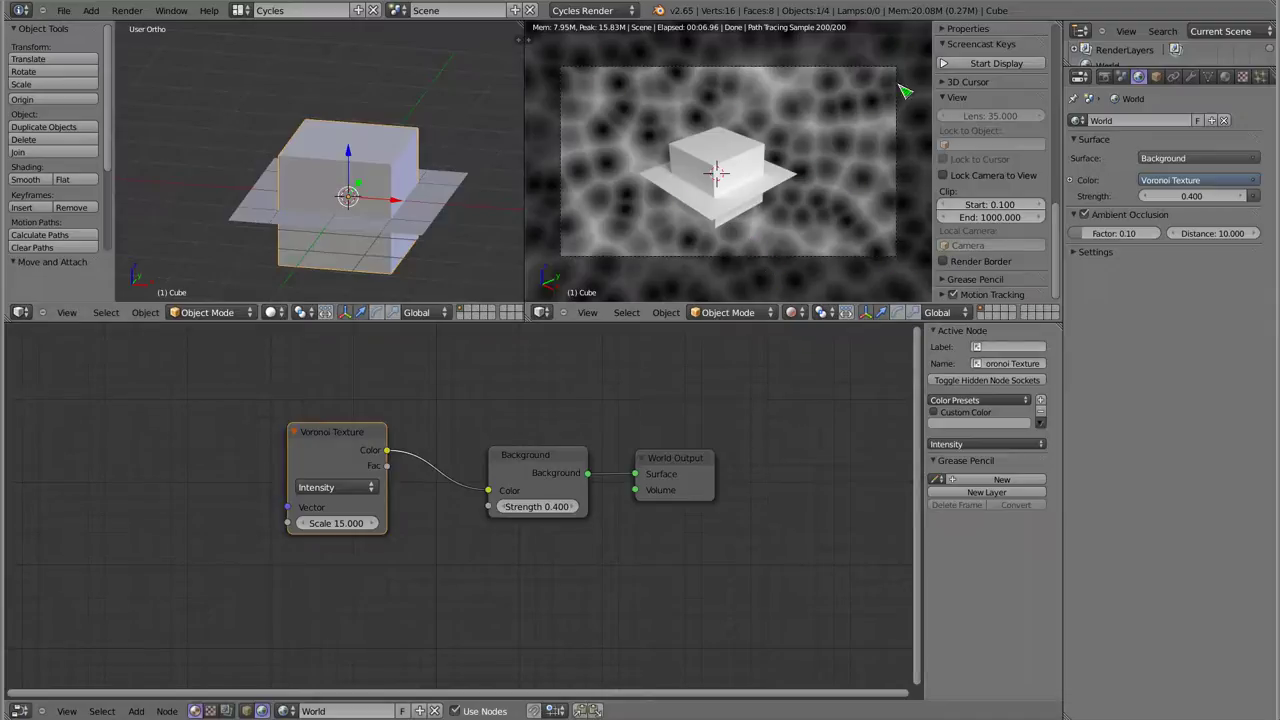
Enable Lock Camera to View and orbit the camera around the cube
click(976, 175)
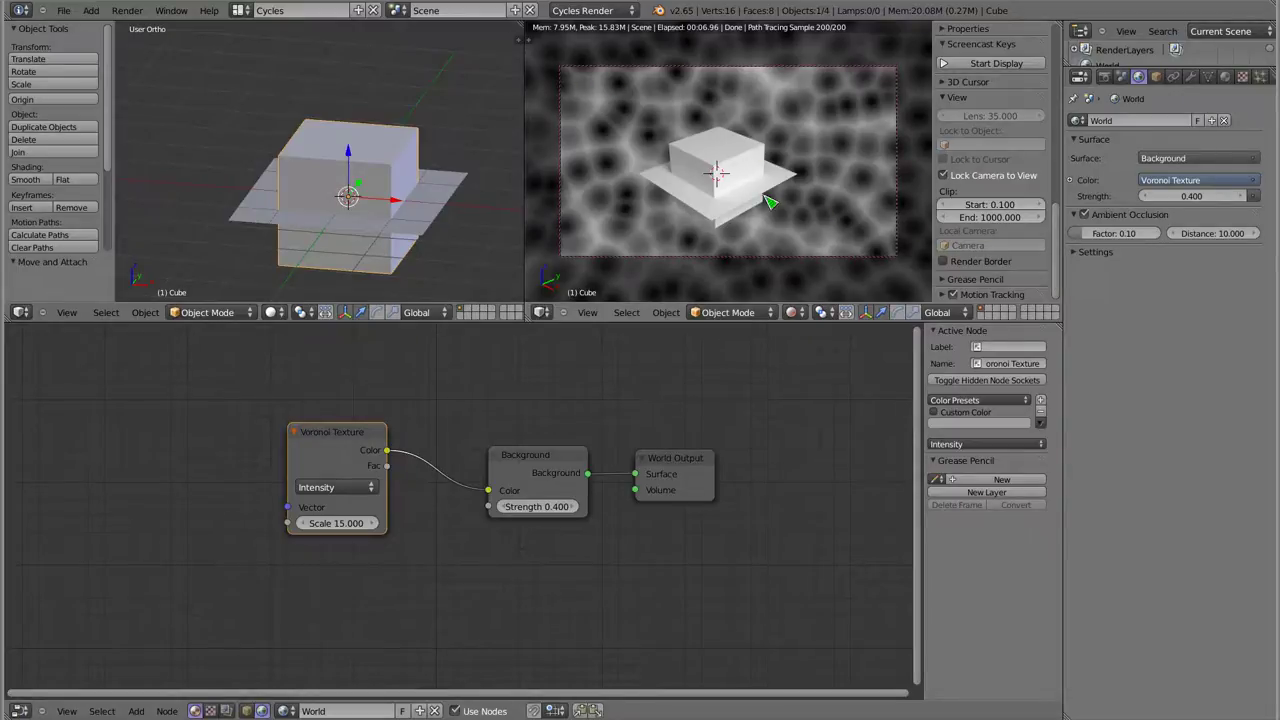
mouse_move(770, 203)
middle_down()
mouse_move(760, 177)
mouse_move(771, 138)
mouse_move(849, 149)
mouse_move(885, 207)
middle_up()
middle_drag(899, 268, 843, 245)
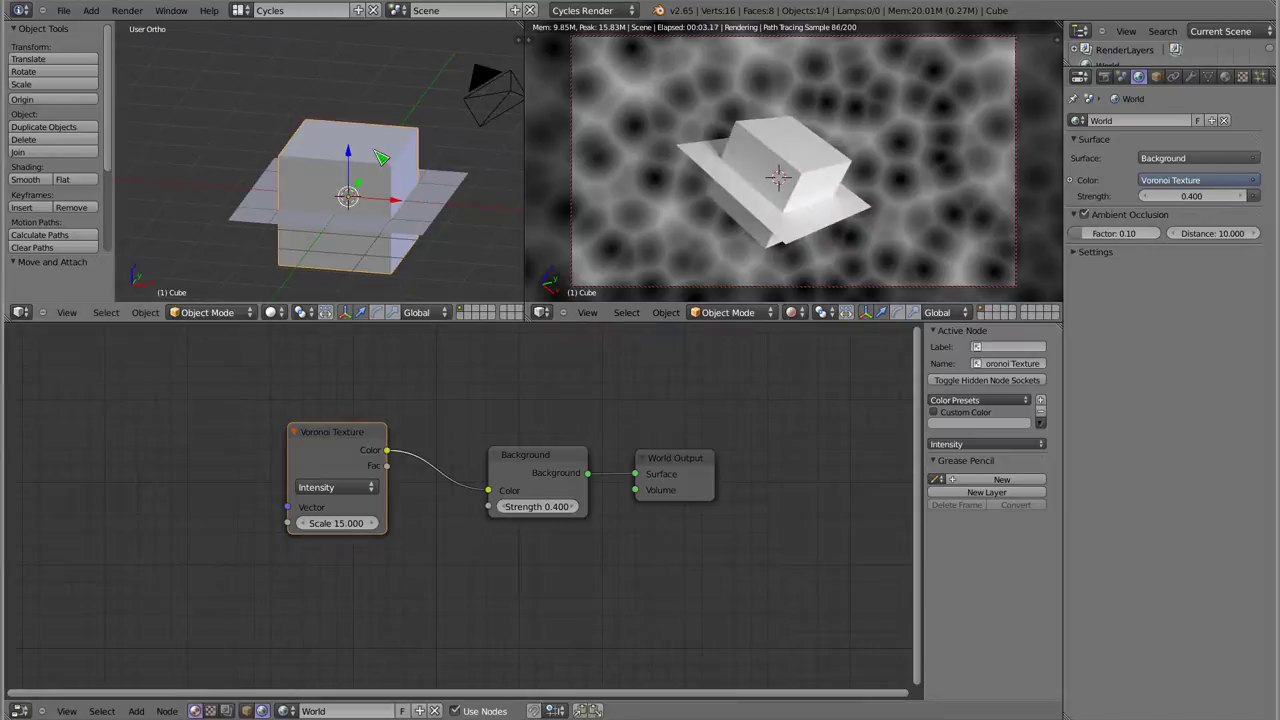
mouse_move(697, 209)
middle_down()
mouse_move(789, 217)
mouse_move(766, 123)
mouse_move(705, 131)
mouse_move(822, 202)
middle_up()
Look through the camera in the left viewport, zoom in, and settle on a new, higher angle
key(KP_0)
key(Home)
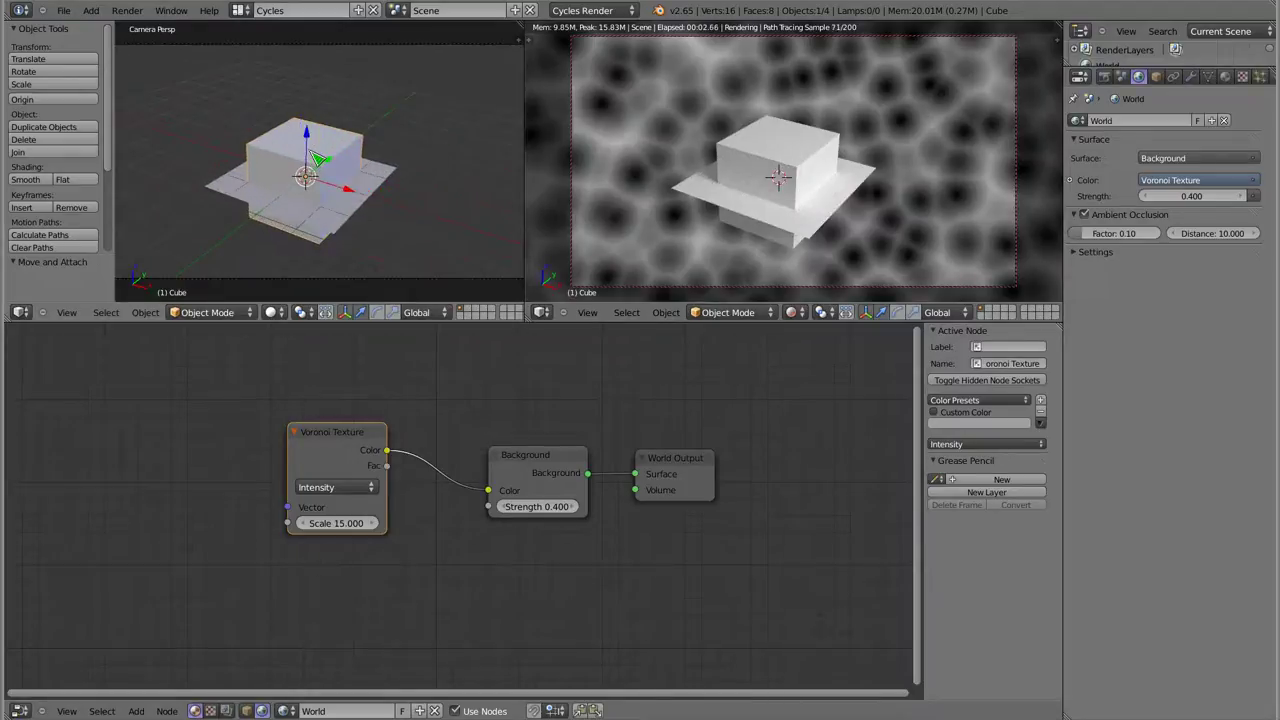
middle_drag(790, 200, 790, 250)
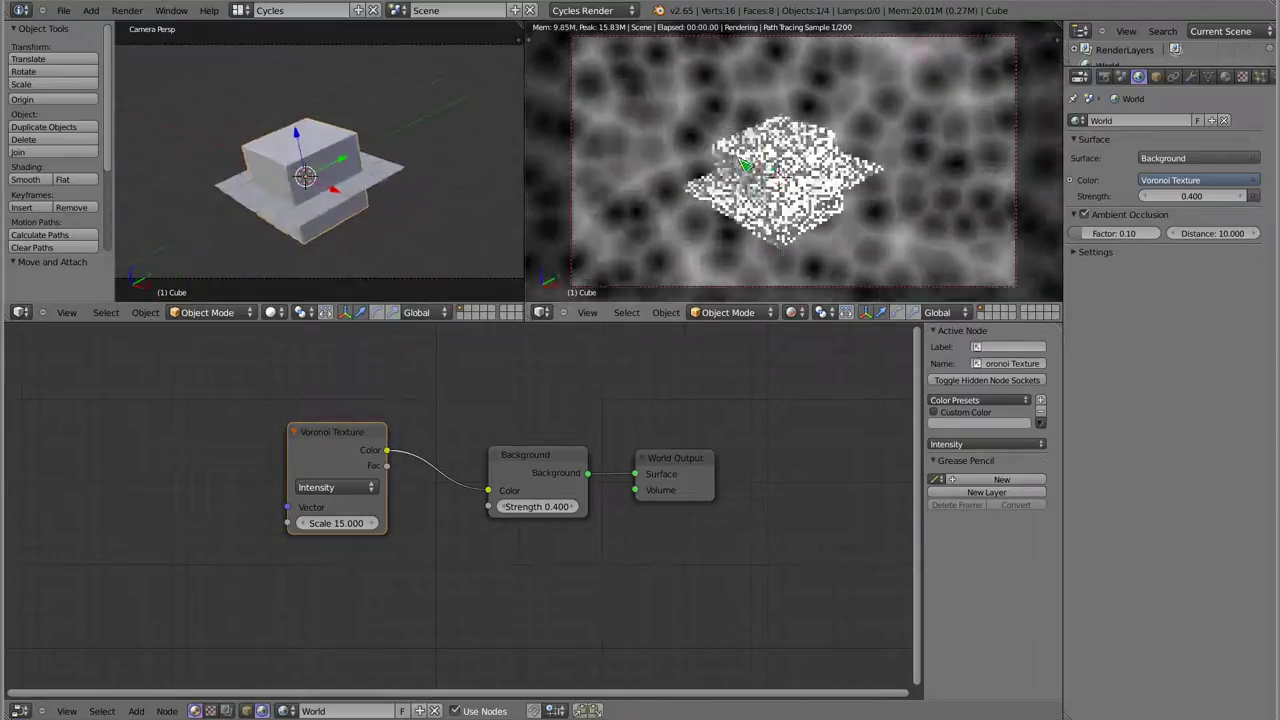
mouse_move(714, 180)
middle_down()
mouse_move(876, 165)
mouse_move(820, 214)
mouse_move(682, 185)
mouse_move(789, 211)
mouse_move(817, 180)
mouse_move(737, 166)
mouse_move(588, 47)
middle_up()
mouse_move(790, 176)
middle_down()
mouse_move(776, 198)
mouse_move(800, 180)
mouse_move(792, 188)
middle_up()
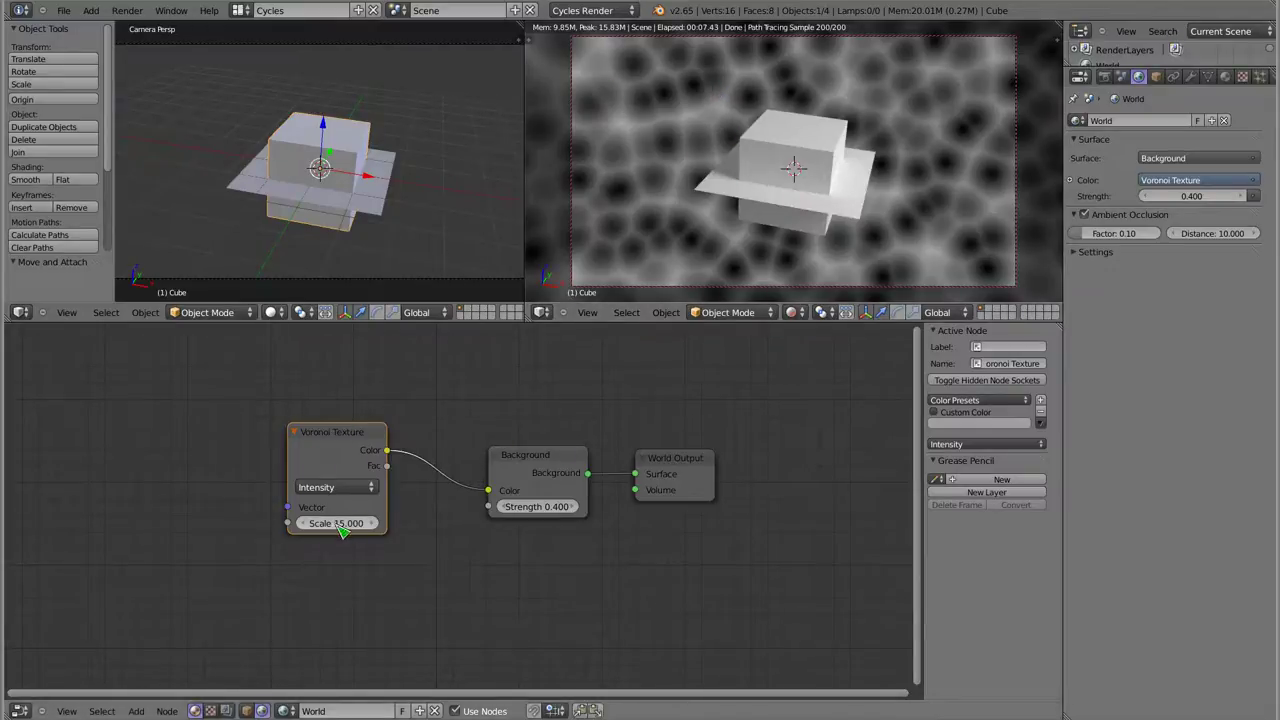
Move Voronoi down, add an Image Texture node above it, and browse the Blender bookmark folder
drag(300, 490, 239, 610)
key(shift+a)
click(330, 391)
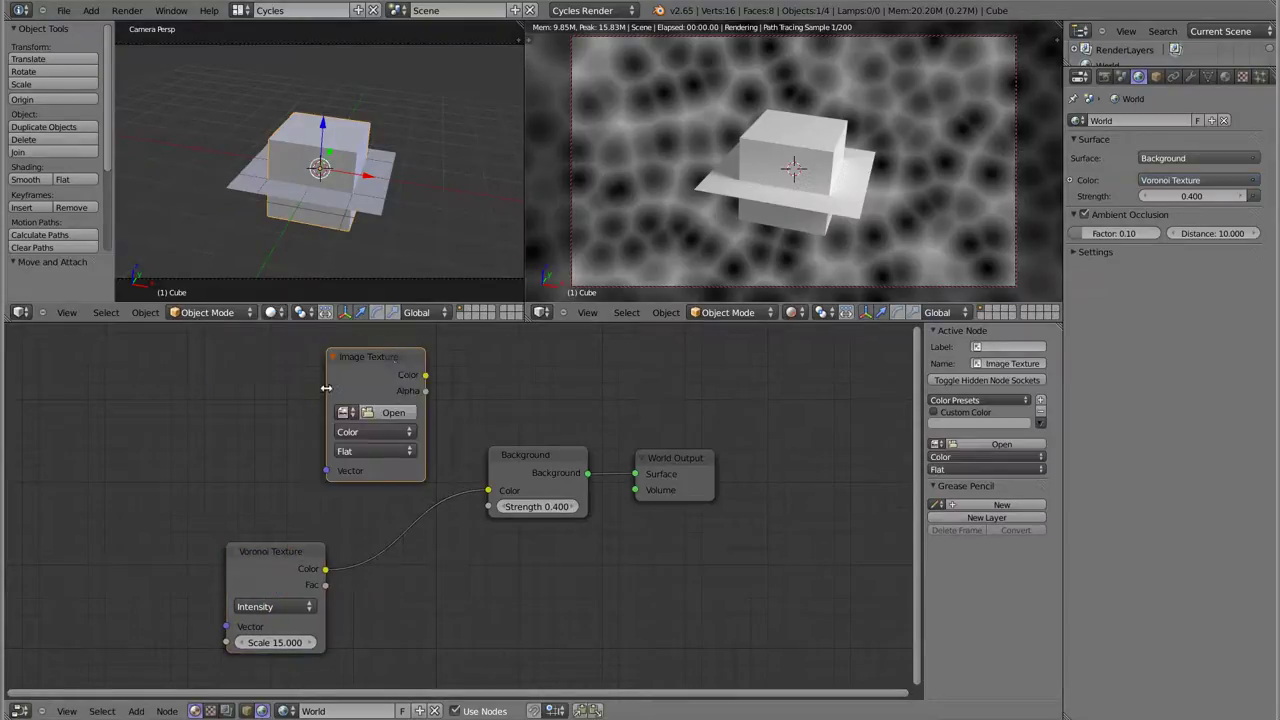
click(305, 462)
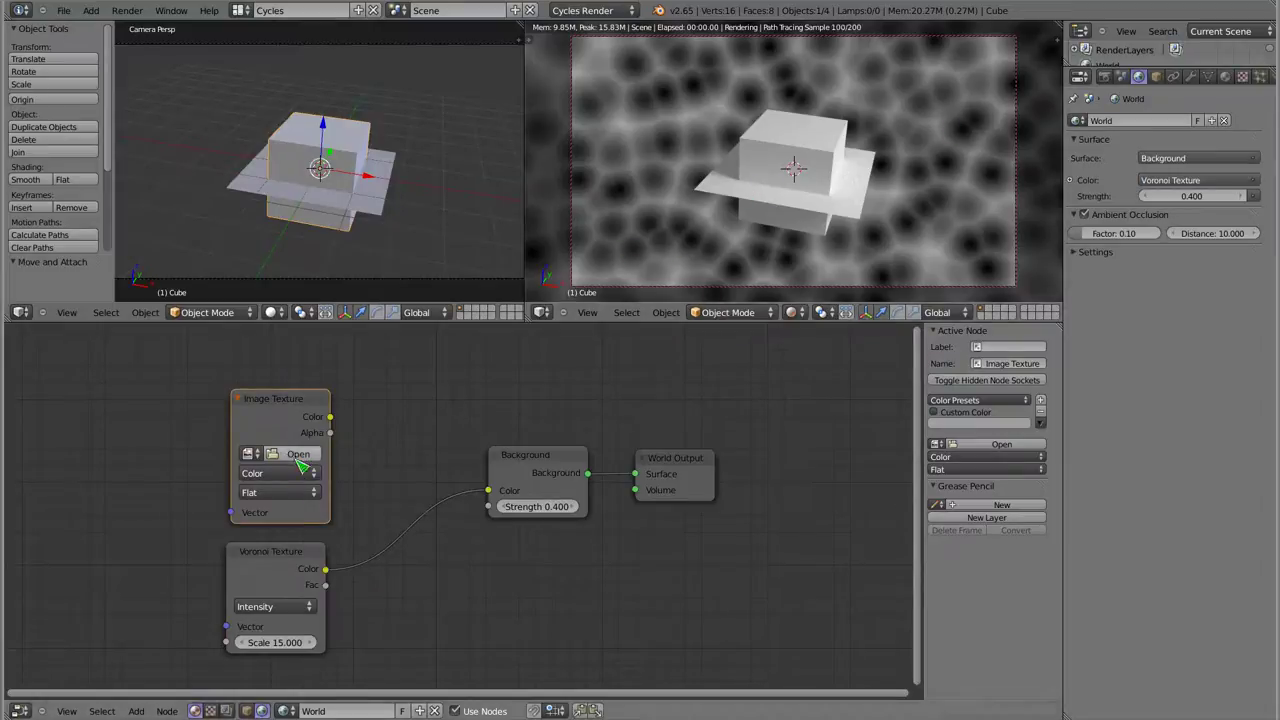
click(287, 455)
click(45, 254)
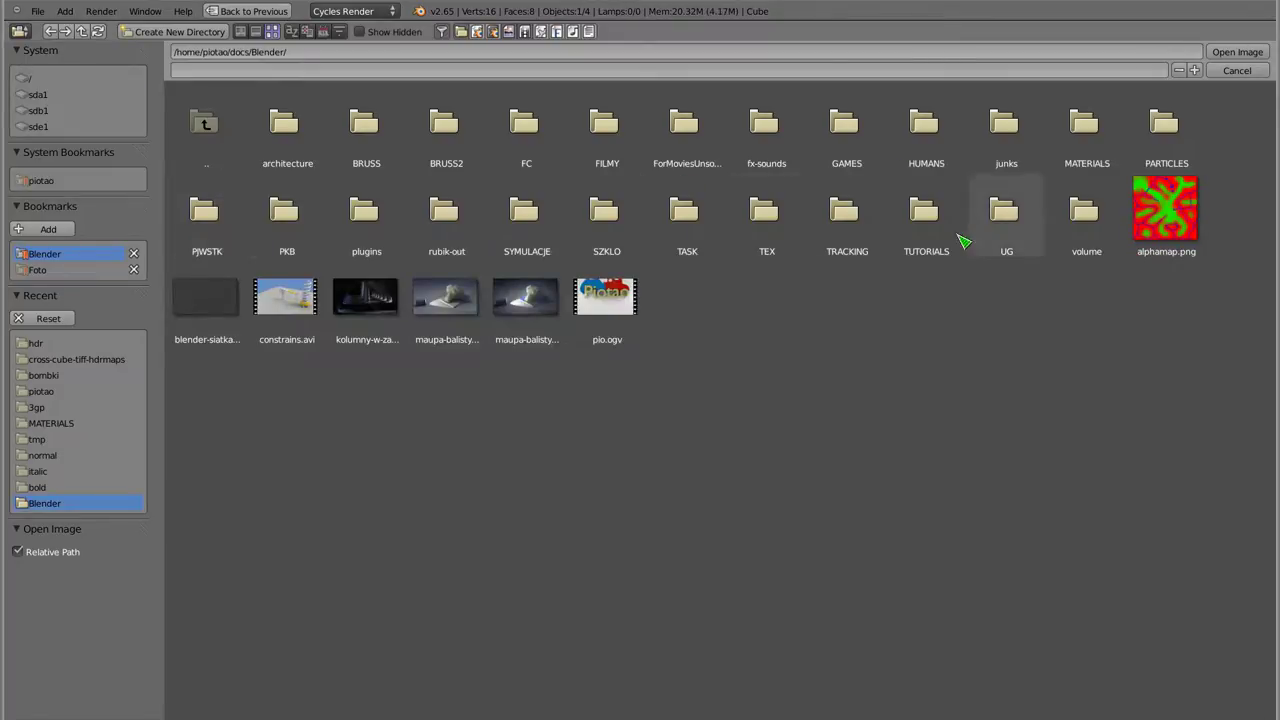
Load vp_sky_v1_071.jpg from TEX > hdr and link its Color to Background Color
click(770, 230)
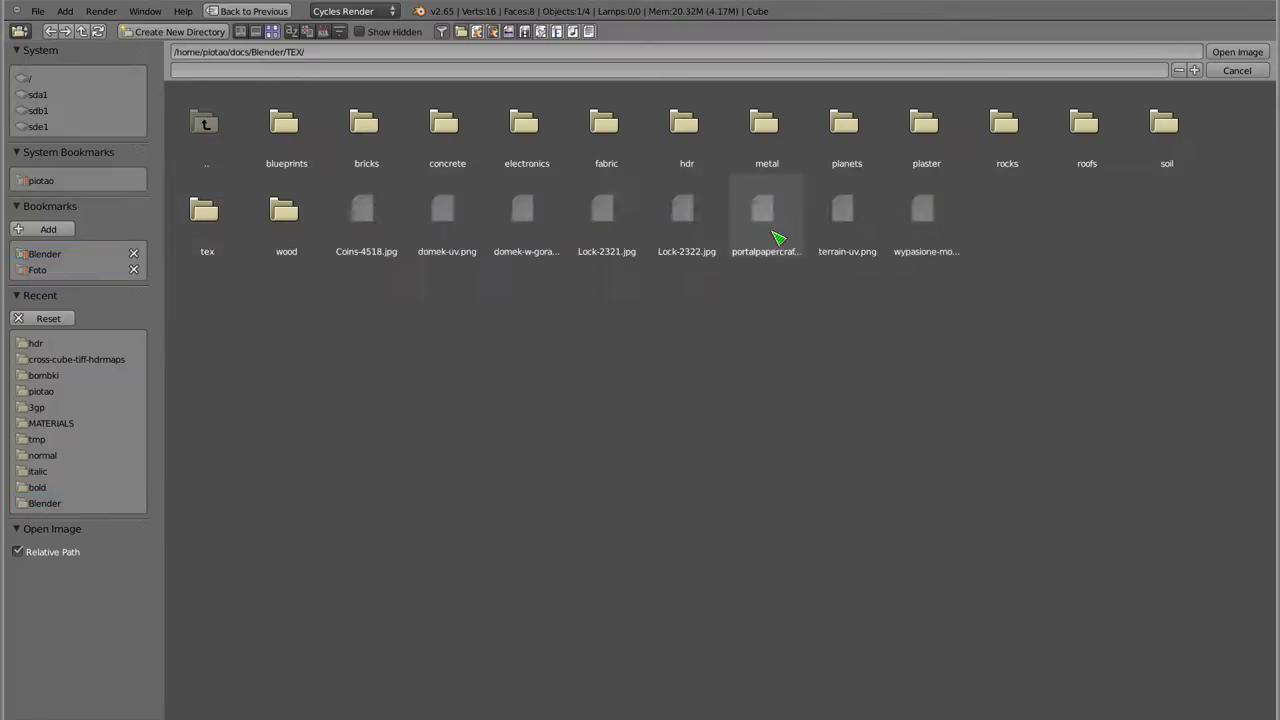
click(700, 138)
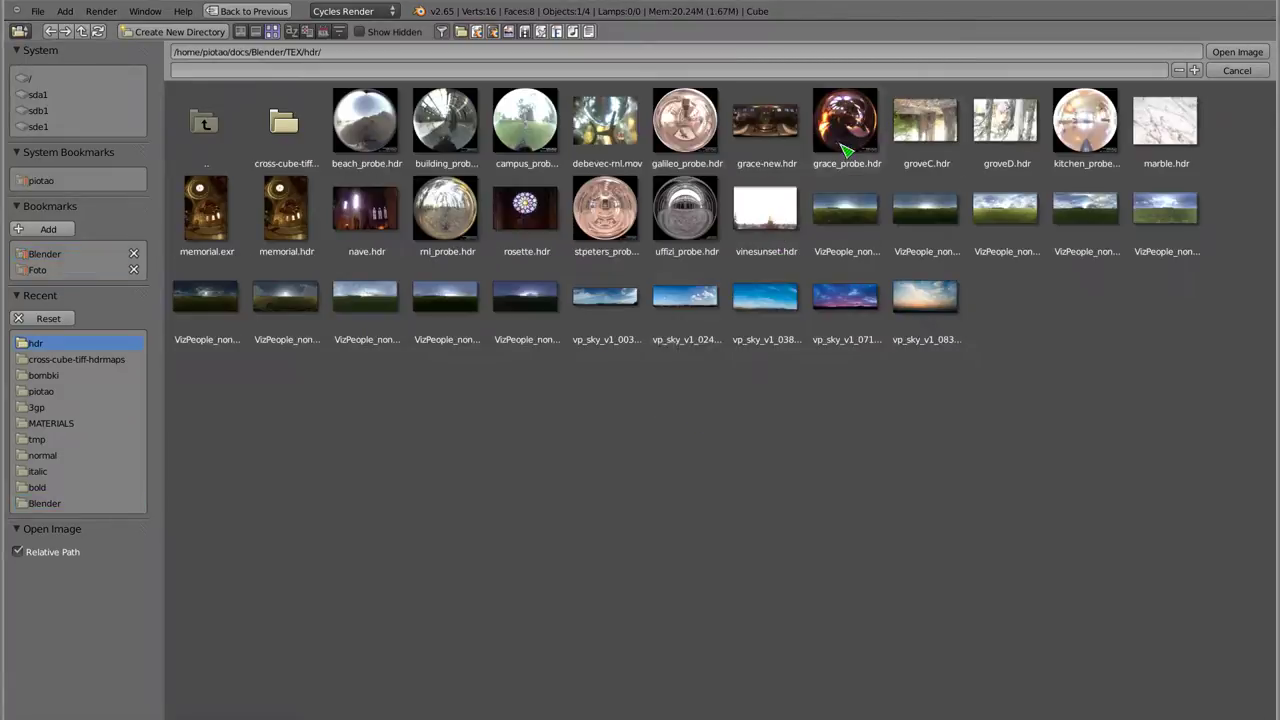
click(852, 322)
click(1237, 52)
drag(329, 417, 488, 490)
Move the Image Texture node up-right and orbit the camera around the cube
drag(305, 406, 416, 374)
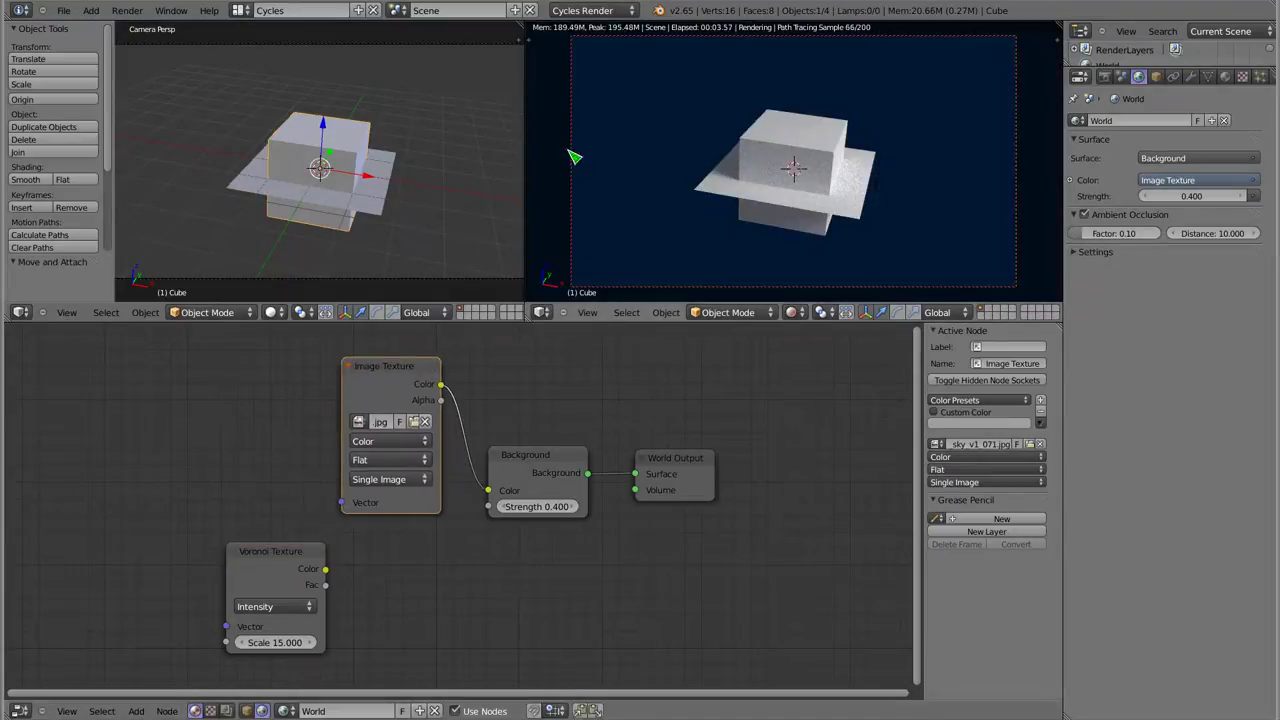
mouse_move(756, 203)
middle_down()
mouse_move(771, 107)
mouse_move(800, 172)
mouse_move(795, 218)
middle_up()
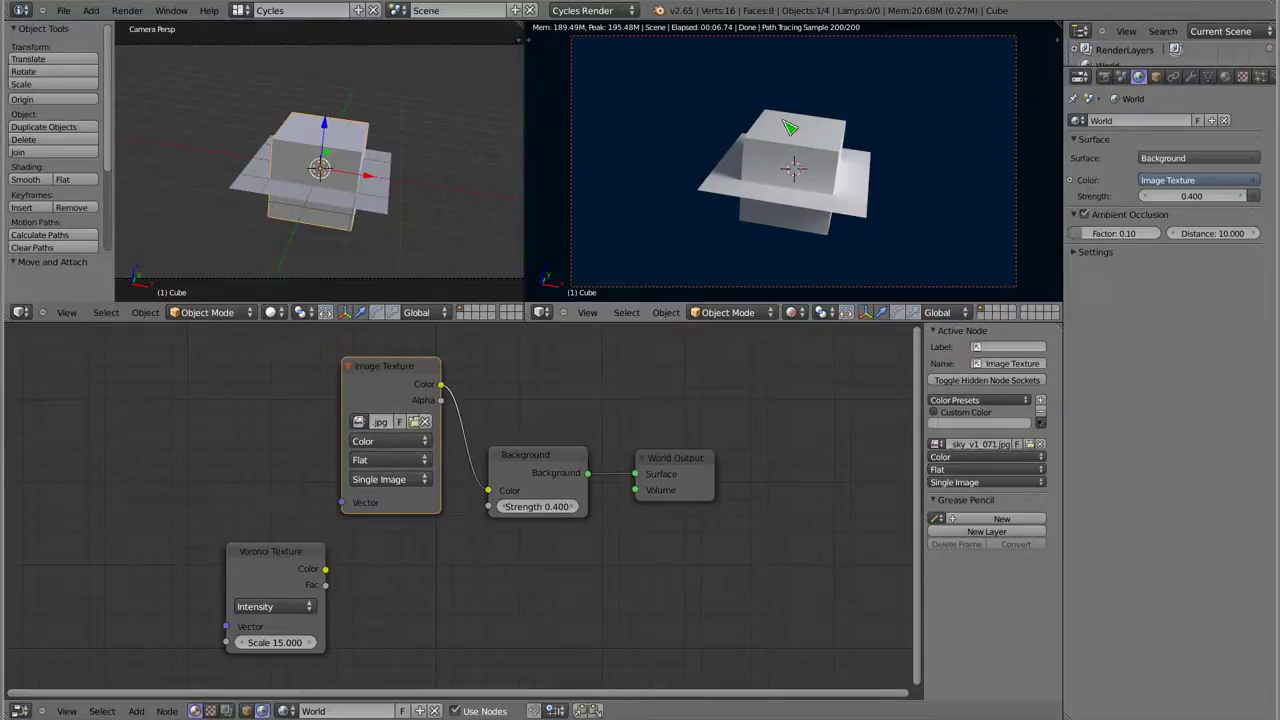
Add a Texture Coordinate node and link its Generated output to the image Vector
key(shift+a)
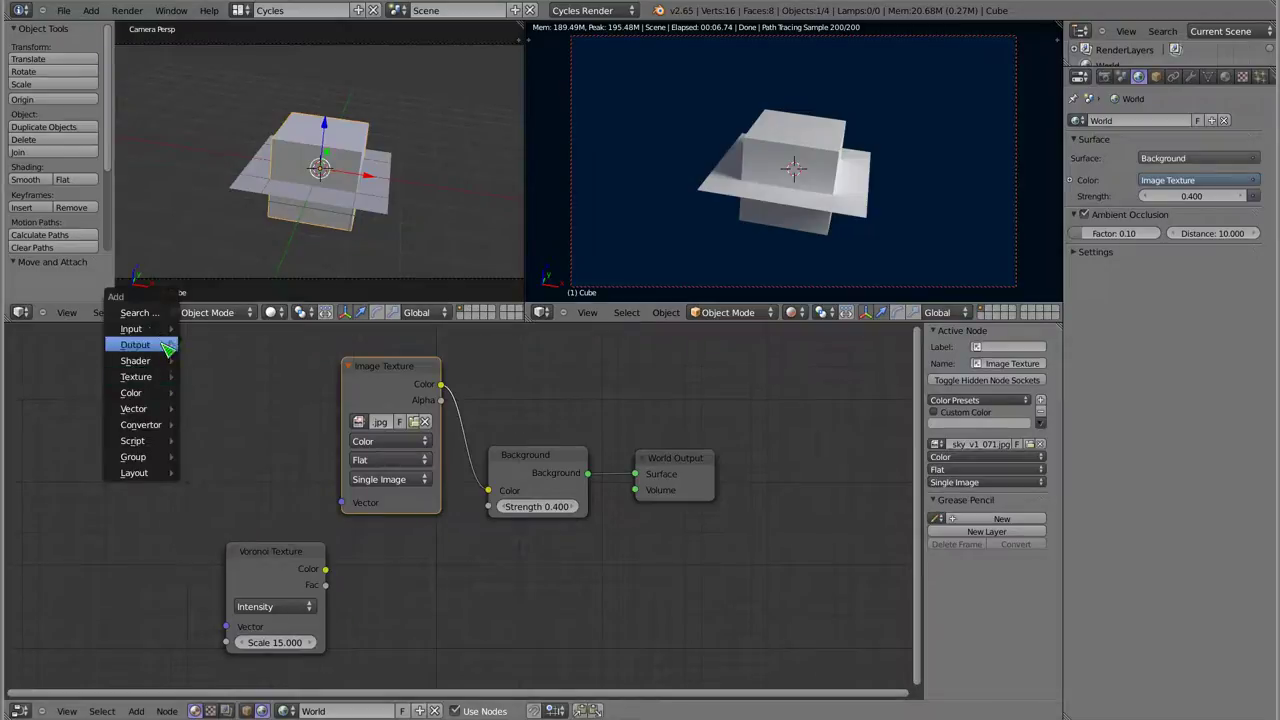
mouse_move(131, 329)
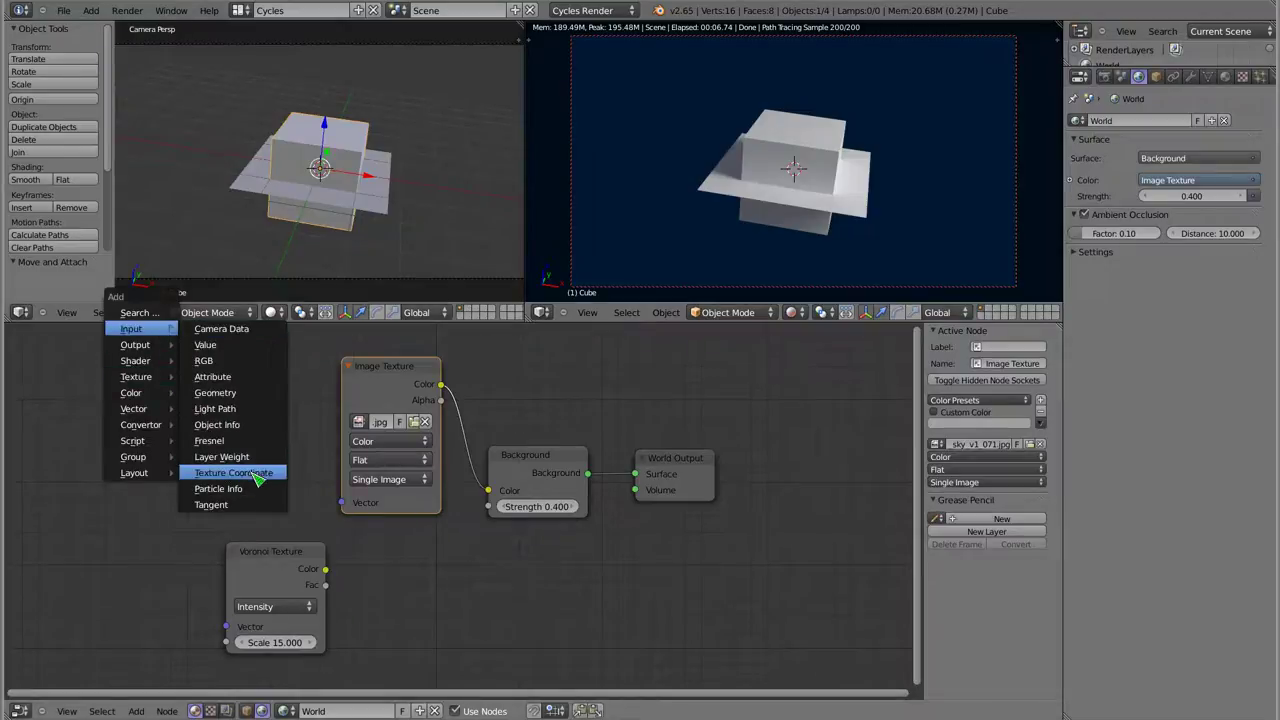
click(256, 480)
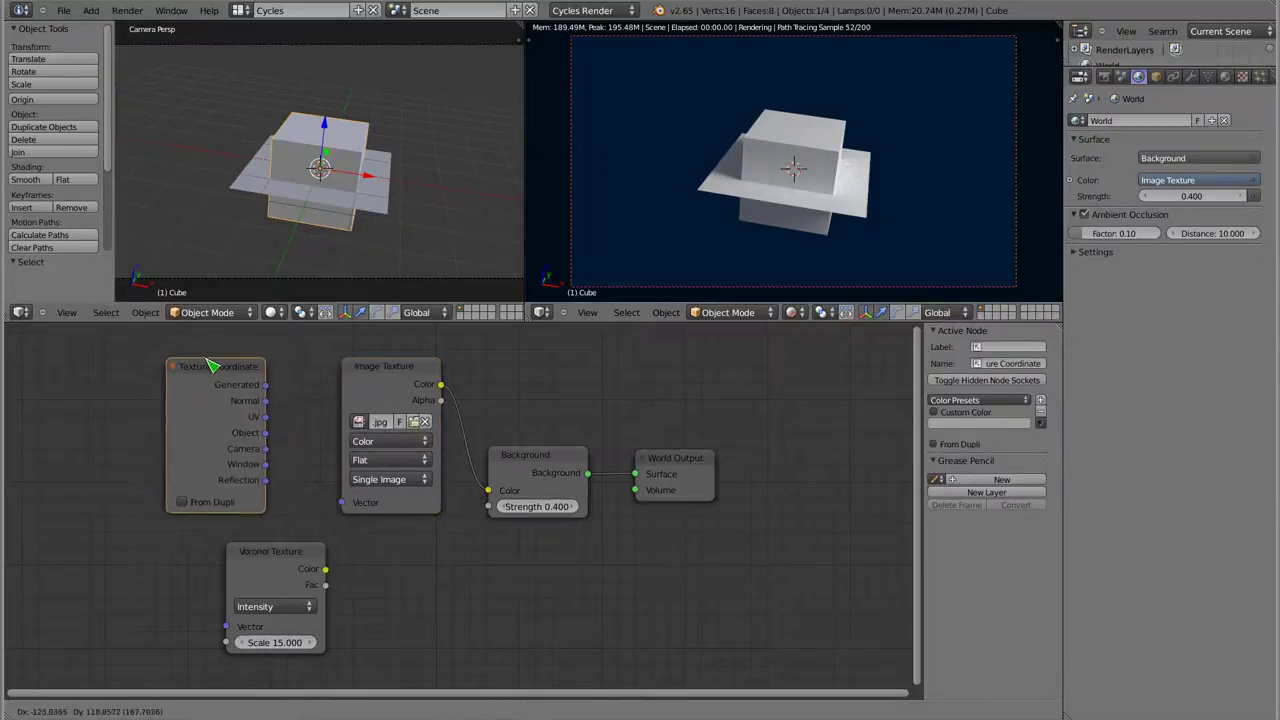
click(212, 367)
drag(268, 387, 342, 502)
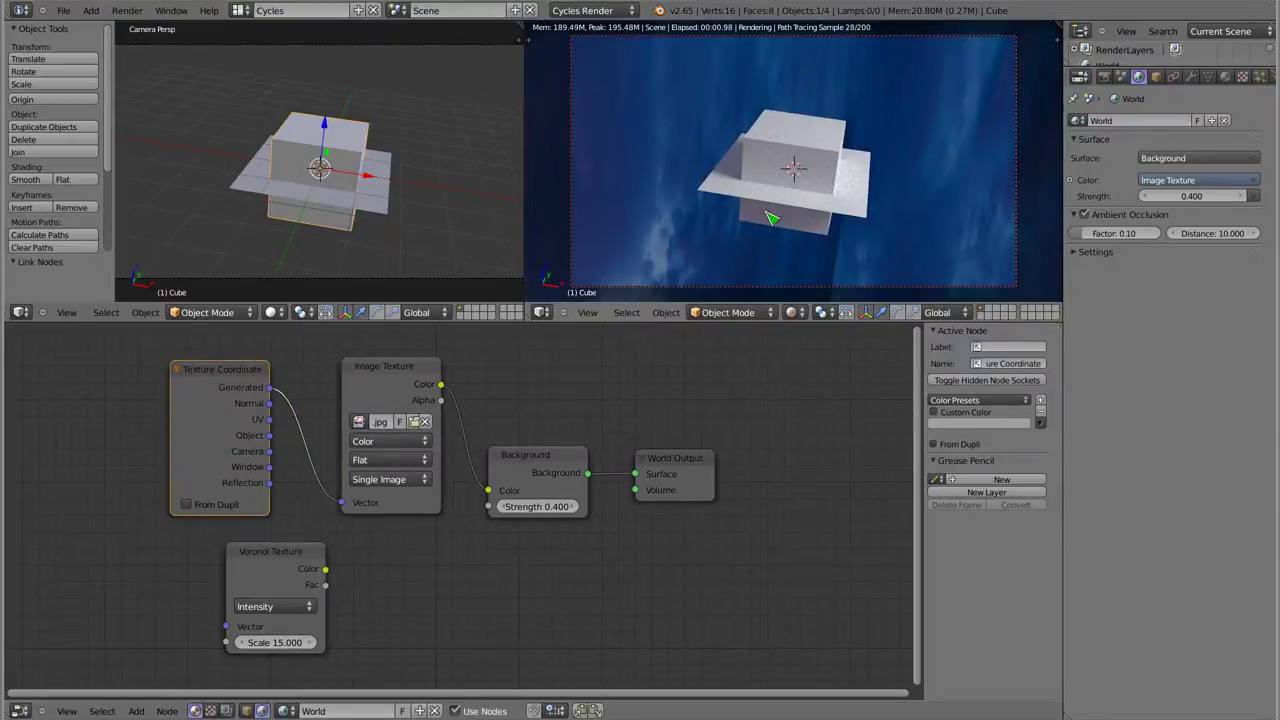
Orbit around the cube to inspect the sky backdrop, then nudge the Texture Coordinate node left
mouse_move(806, 214)
middle_down()
mouse_move(731, 258)
mouse_move(636, 175)
mouse_move(760, 244)
mouse_move(872, 236)
mouse_move(849, 266)
mouse_move(783, 158)
mouse_move(770, 194)
mouse_move(789, 195)
mouse_move(757, 200)
mouse_move(745, 230)
mouse_move(774, 269)
mouse_move(774, 57)
mouse_move(758, 88)
mouse_move(740, 88)
mouse_move(760, 92)
middle_up()
mouse_move(820, 175)
middle_down()
mouse_move(829, 134)
mouse_move(789, 211)
mouse_move(794, 120)
mouse_move(785, 367)
middle_up()
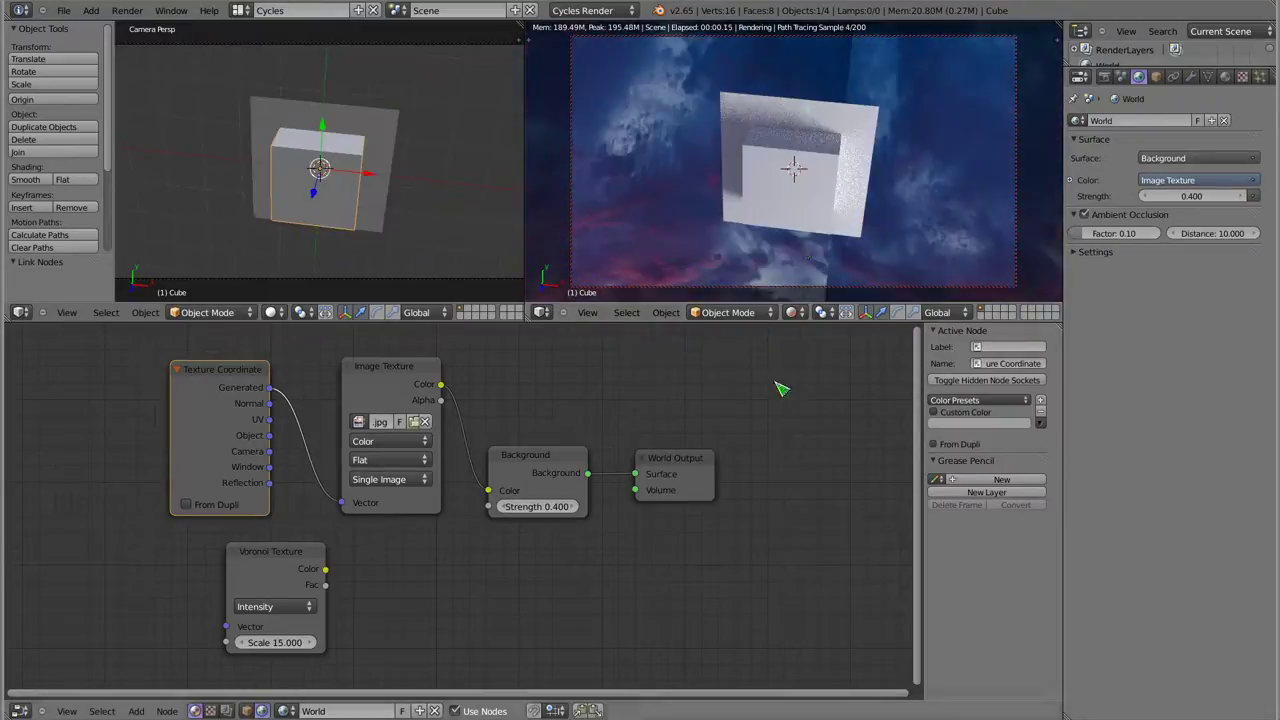
mouse_move(791, 166)
middle_down()
mouse_move(811, 111)
mouse_move(757, 231)
mouse_move(763, 158)
mouse_move(809, 194)
mouse_move(812, 108)
mouse_move(792, 88)
middle_up()
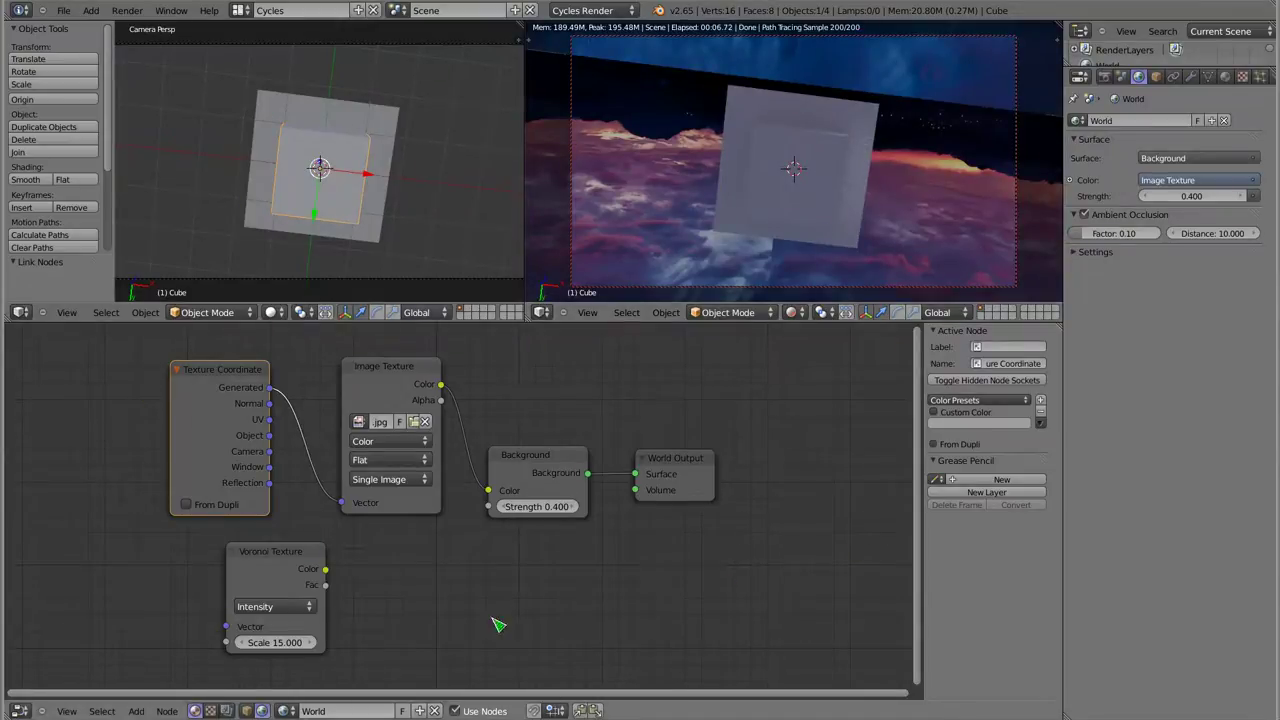
mouse_move(828, 144)
middle_down()
mouse_move(764, 268)
mouse_move(766, 294)
mouse_move(900, 210)
mouse_move(1039, 161)
middle_up()
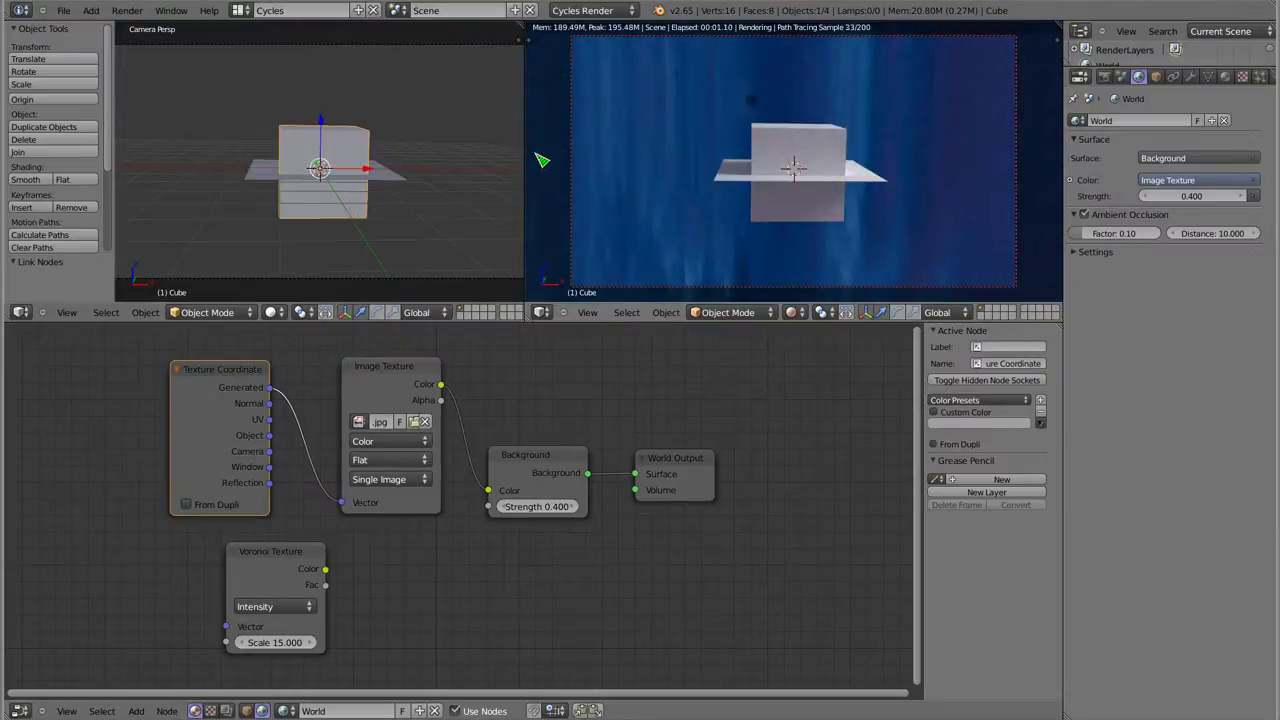
mouse_move(780, 246)
middle_down()
mouse_move(780, 291)
mouse_move(777, 277)
mouse_move(884, 186)
middle_up()
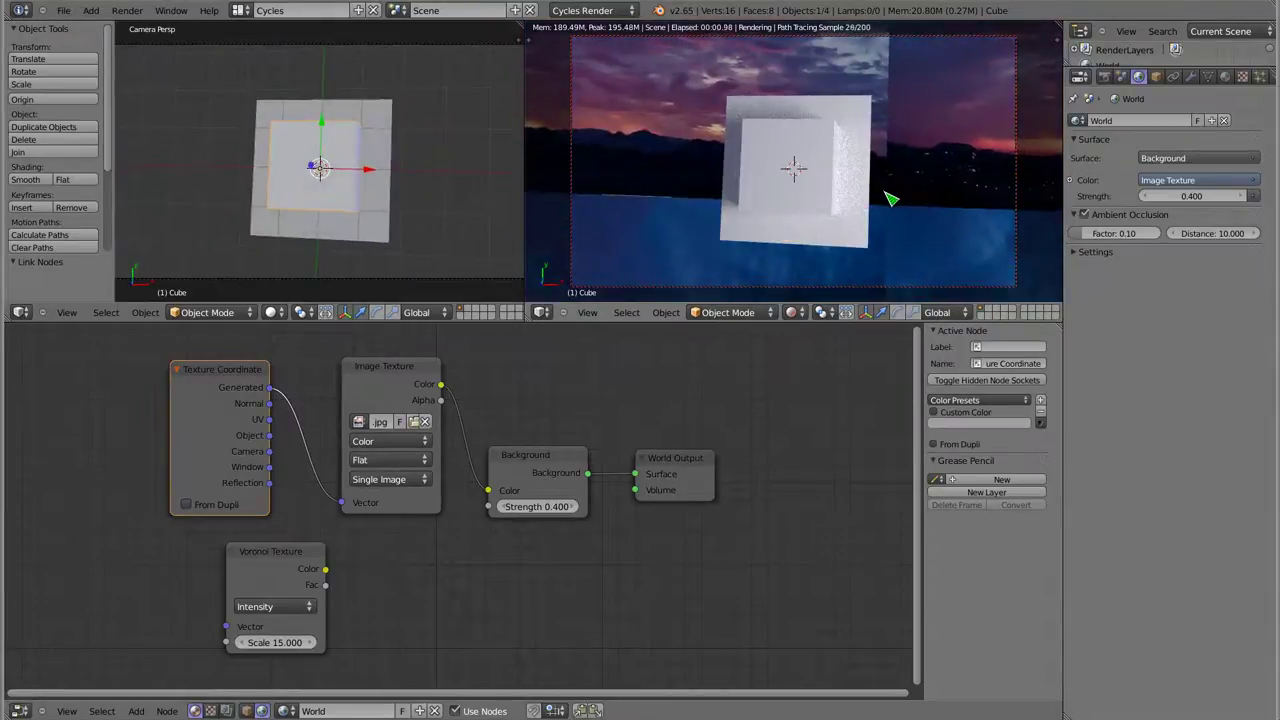
mouse_move(848, 231)
middle_down()
mouse_move(820, 194)
mouse_move(826, 149)
middle_up()
middle_drag(811, 243, 749, 251)
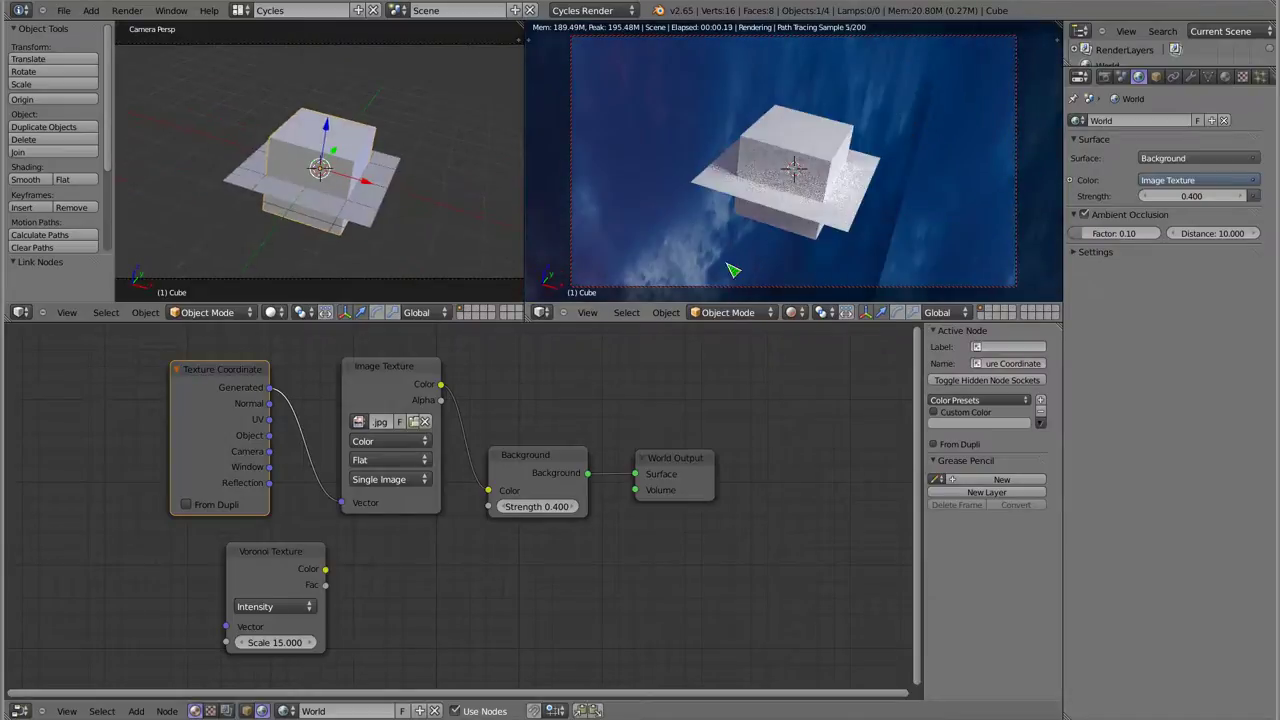
drag(228, 375, 213, 372)
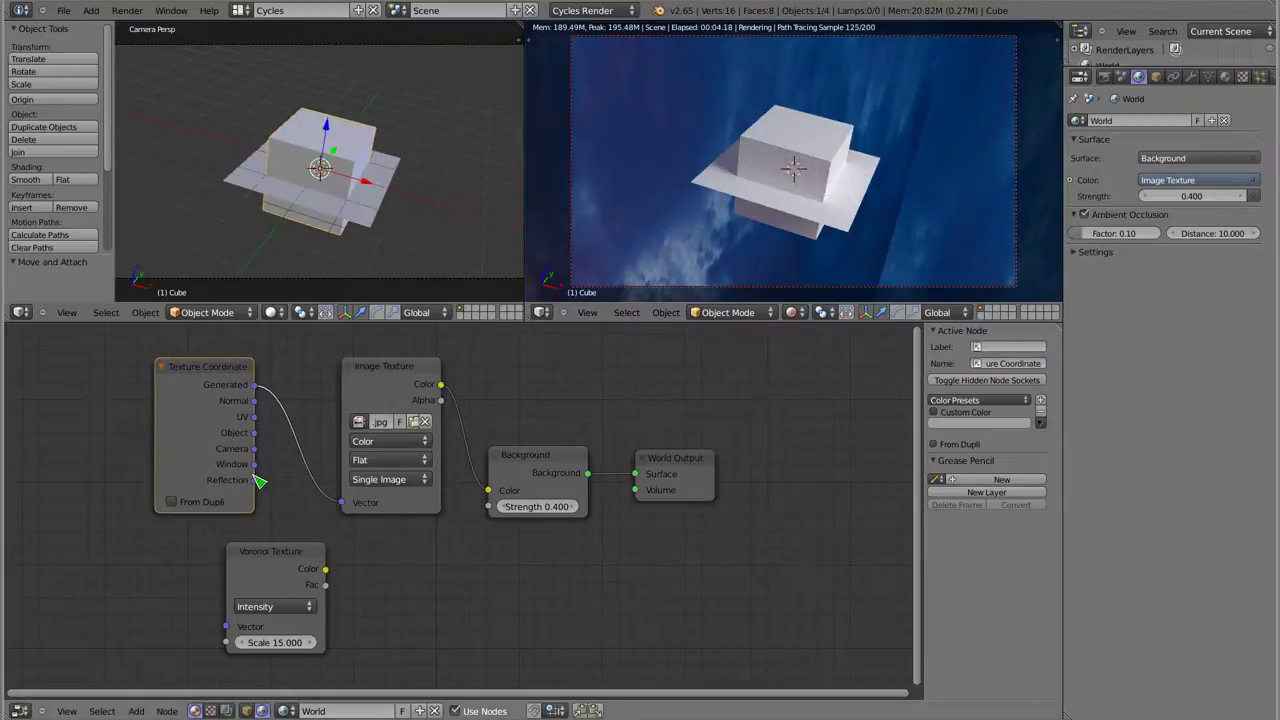
Try Reflection, Normal and Camera coordinates on the image Vector, orbiting to compare each
drag(328, 507, 342, 502)
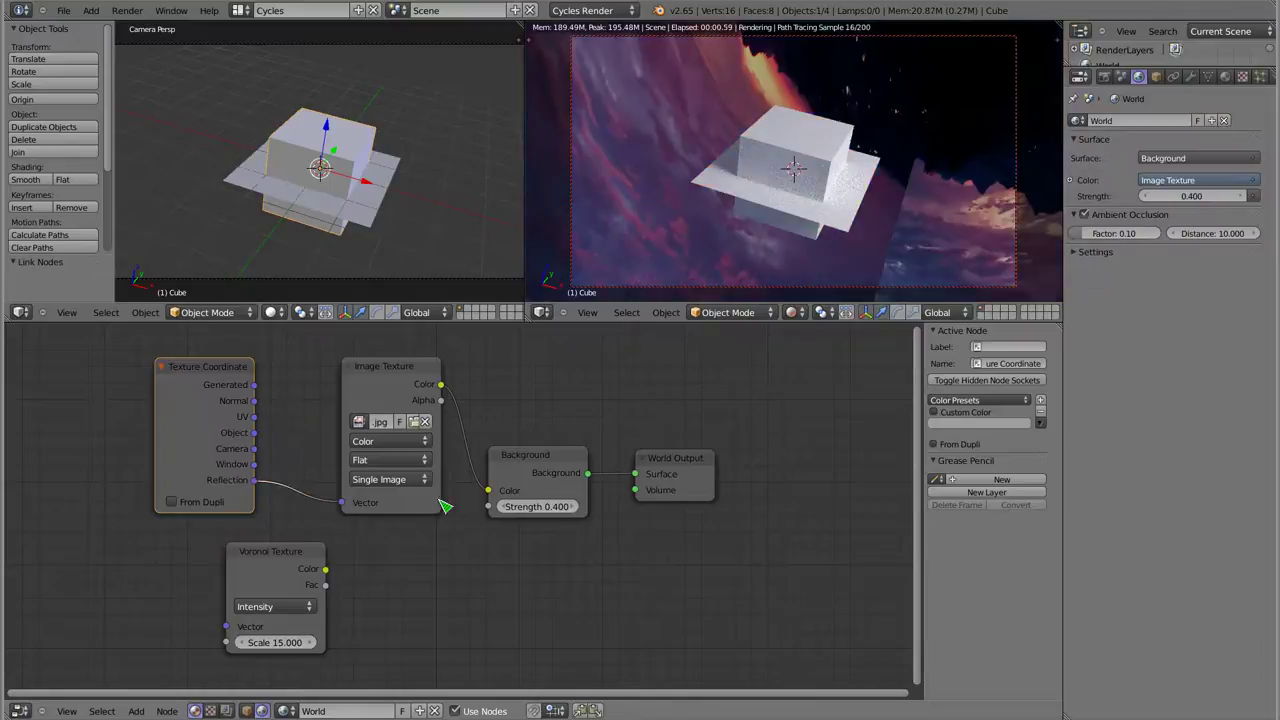
mouse_move(814, 194)
middle_down()
mouse_move(850, 160)
mouse_move(846, 120)
mouse_move(814, 86)
mouse_move(717, 209)
middle_up()
drag(350, 507, 341, 502)
middle_drag(766, 186, 723, 248)
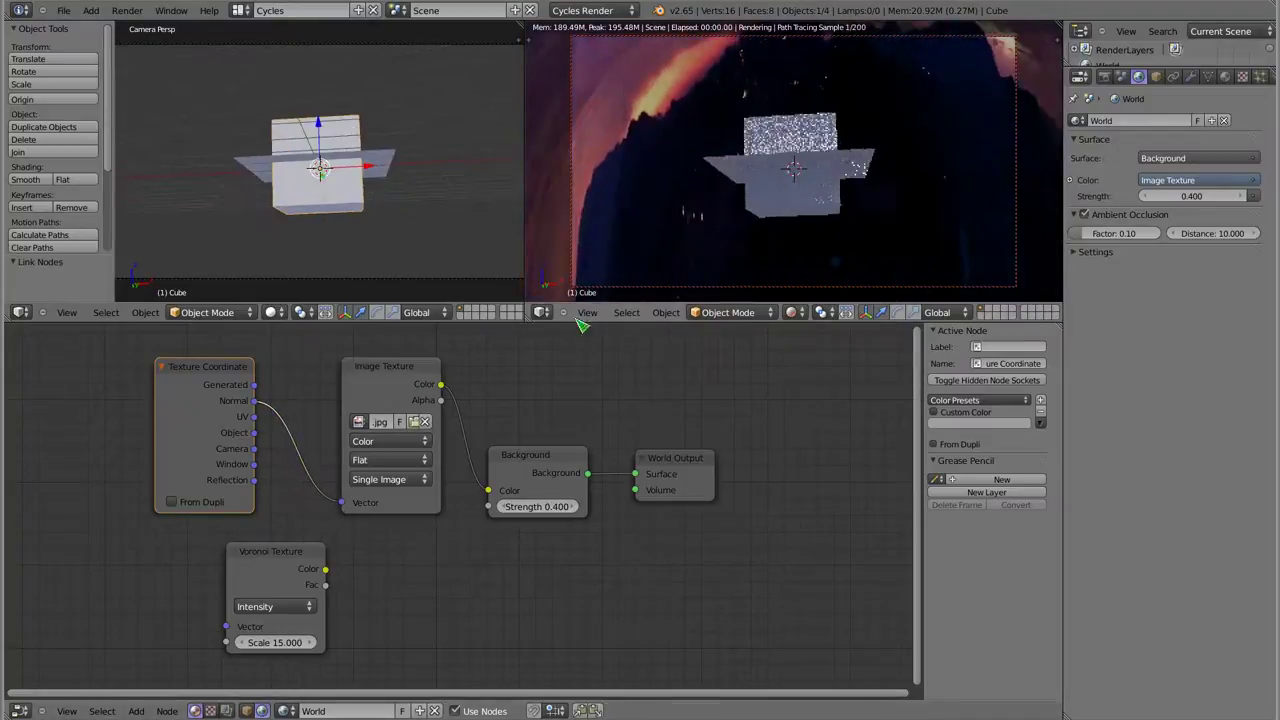
drag(340, 507, 342, 502)
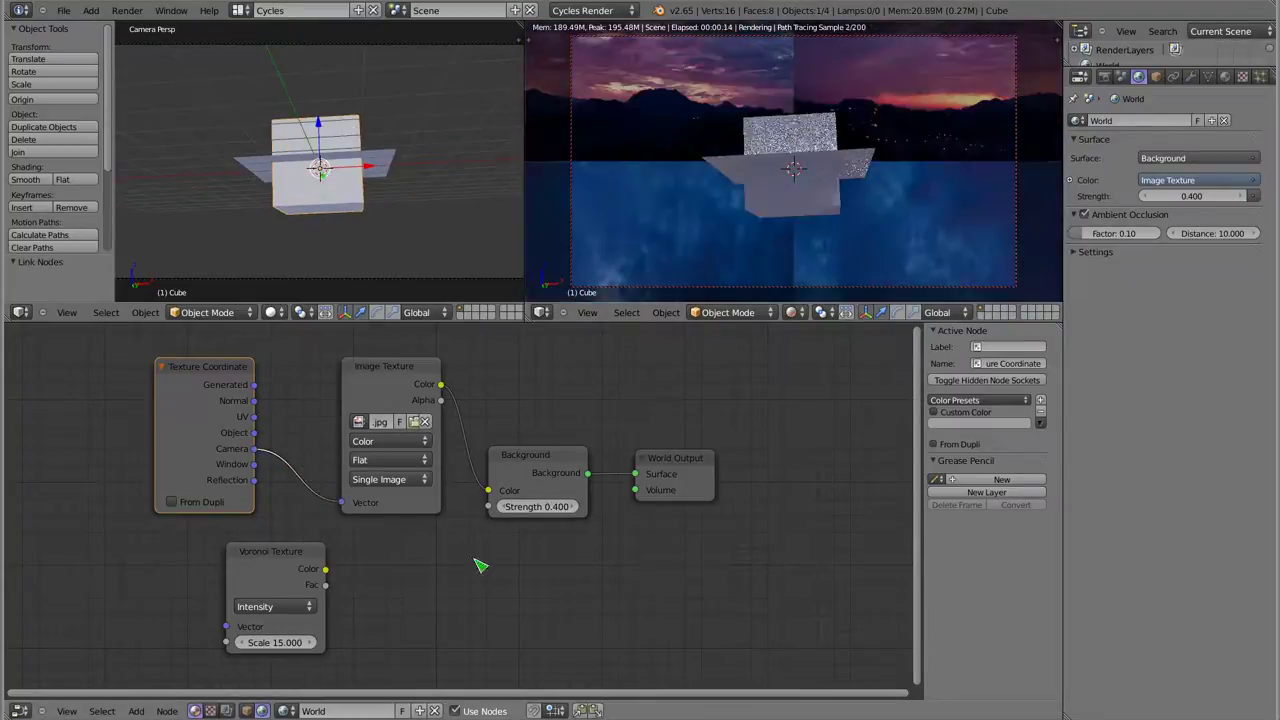
mouse_move(800, 191)
middle_down()
mouse_move(757, 206)
mouse_move(748, 250)
mouse_move(678, 74)
middle_up()
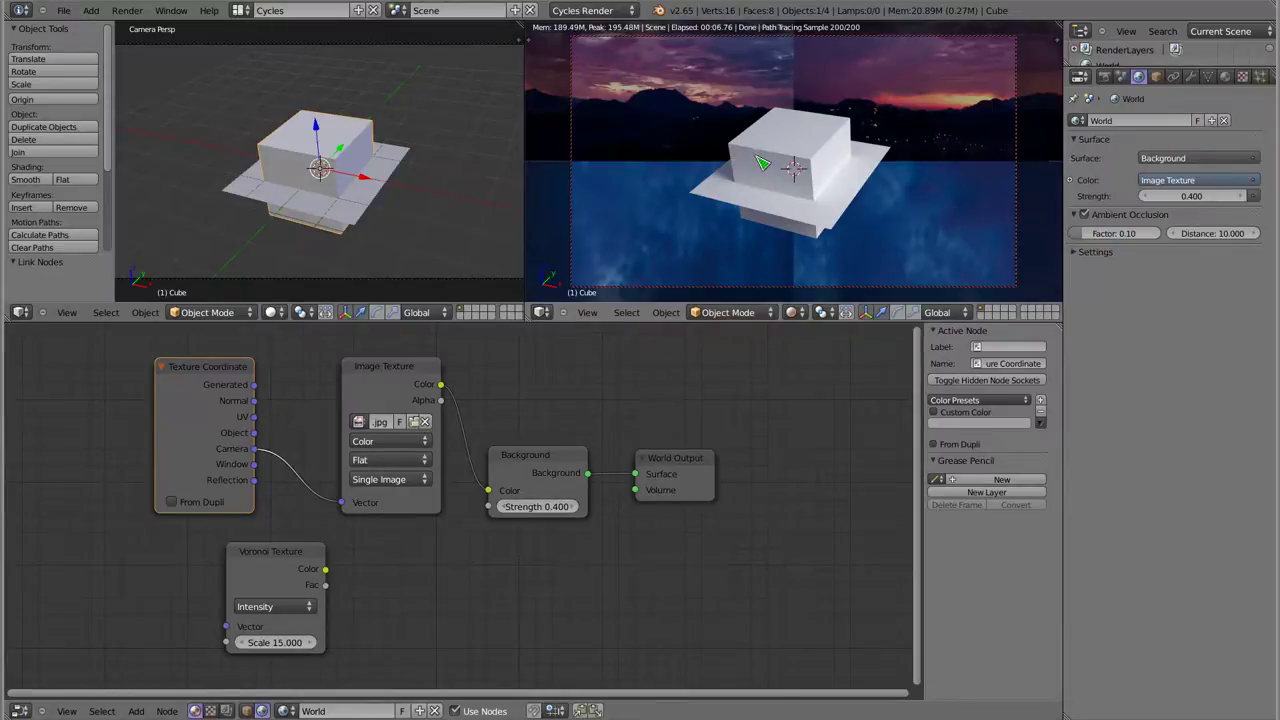
Switch to Object coordinates, orbit to show the water and horizon, and move the image node left
drag(355, 508, 344, 503)
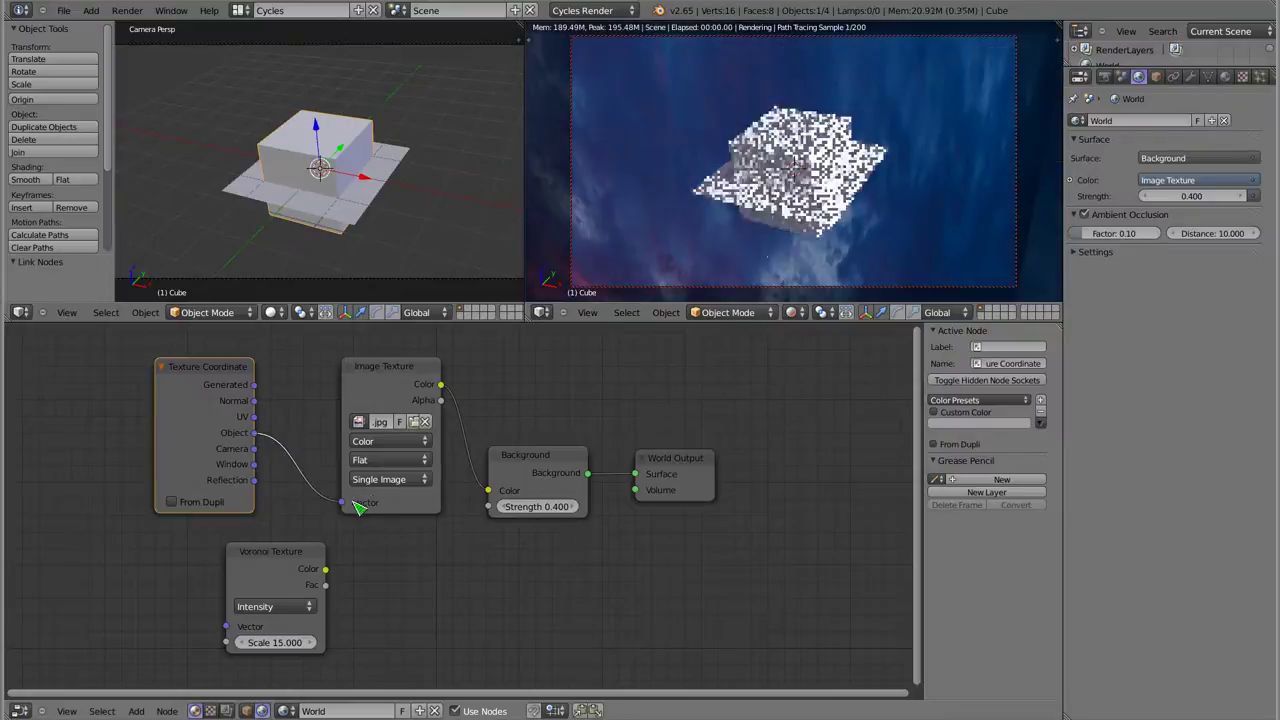
mouse_move(771, 234)
middle_down()
mouse_move(683, 73)
mouse_move(804, 173)
mouse_move(710, 188)
middle_up()
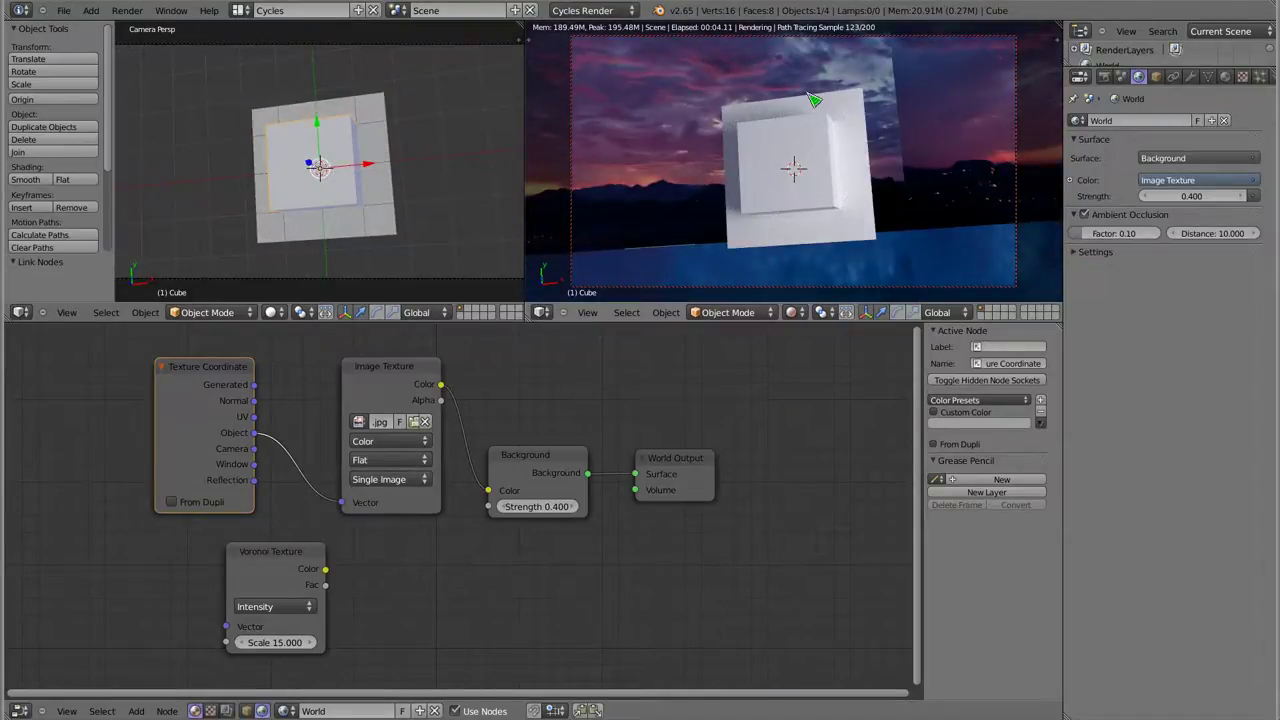
mouse_move(795, 173)
middle_down()
mouse_move(883, 220)
mouse_move(868, 218)
middle_up()
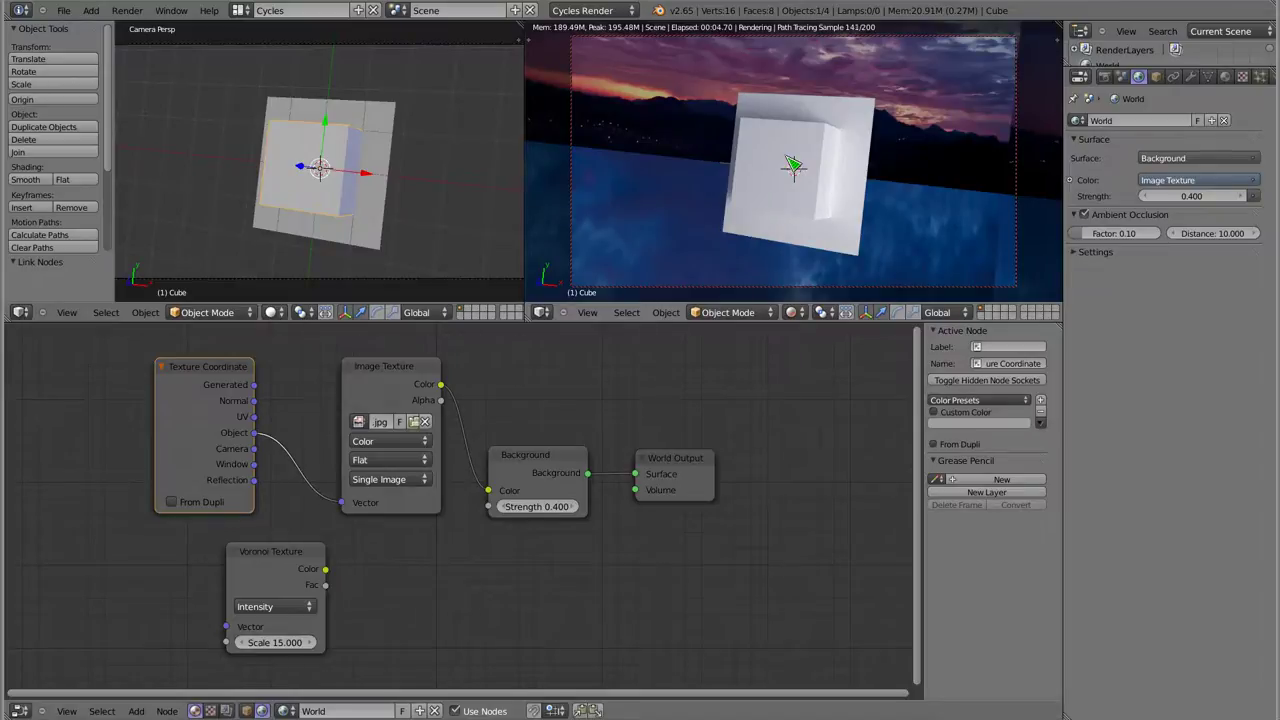
drag(406, 390, 348, 388)
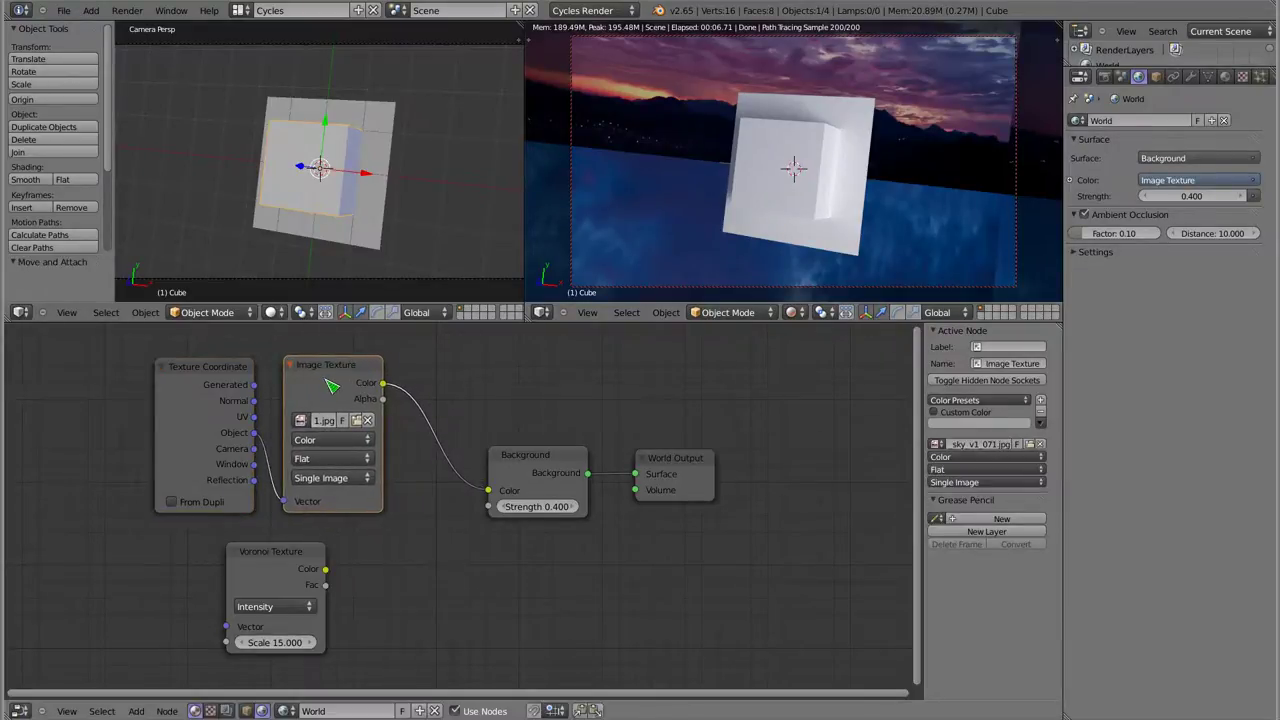
Replace the Image Texture with an Environment Texture using the sky image, linked to Background Color
key(x)
key(shift+a)
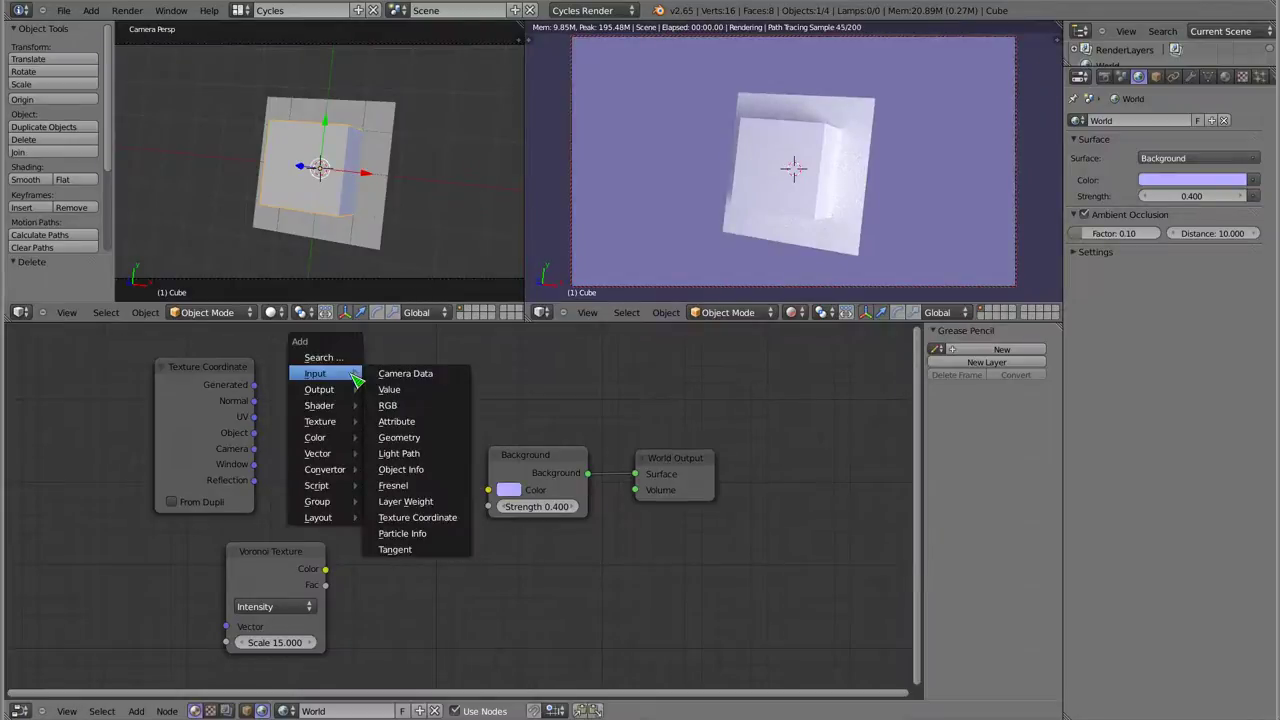
mouse_move(320, 421)
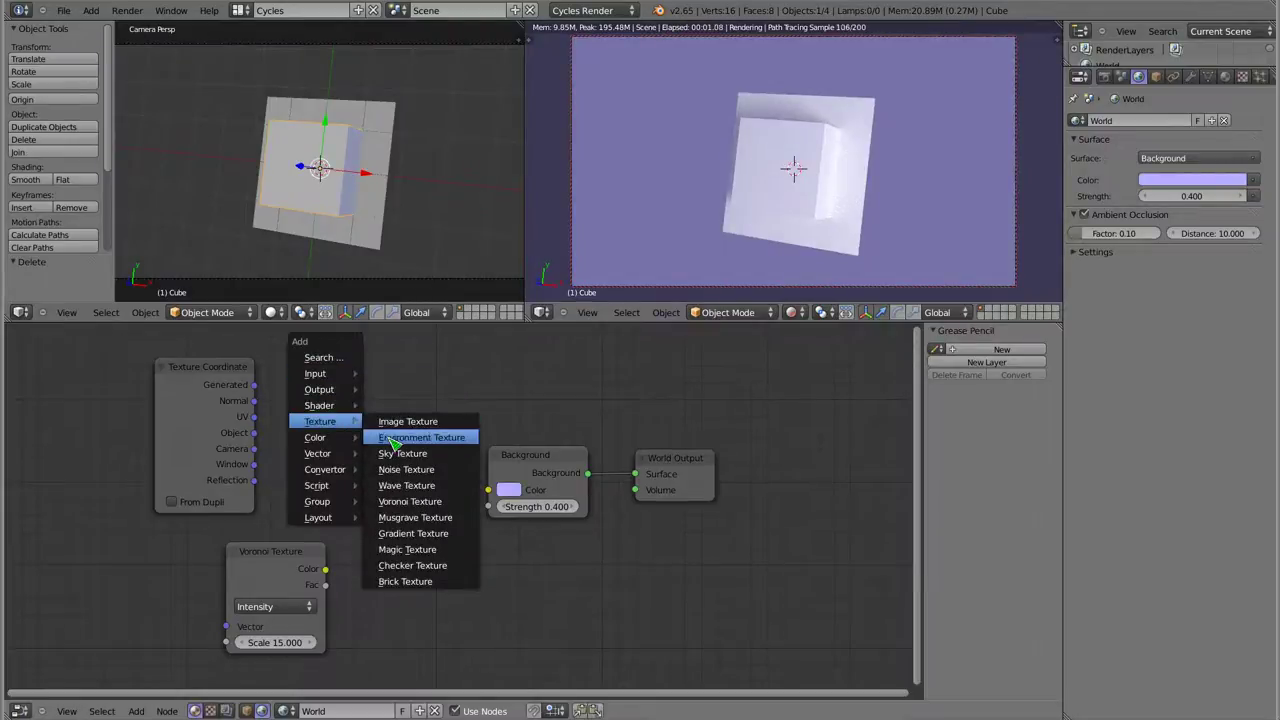
click(457, 444)
click(393, 455)
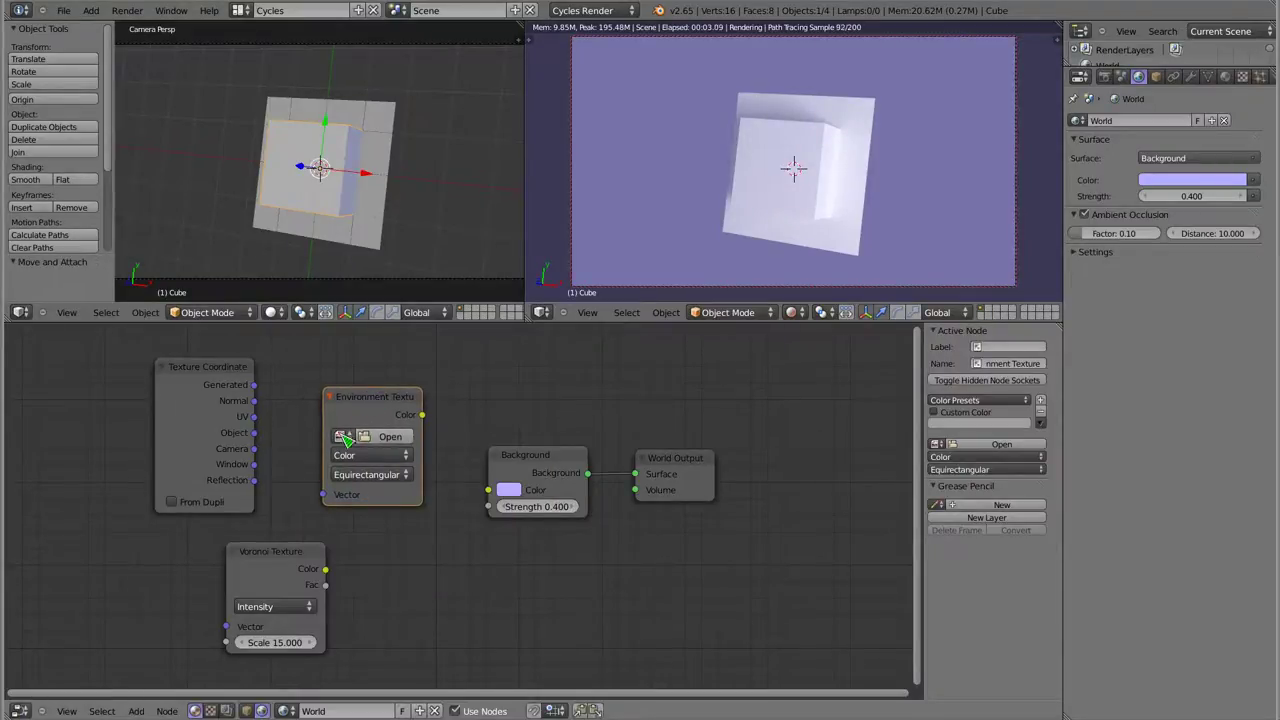
click(341, 436)
click(393, 459)
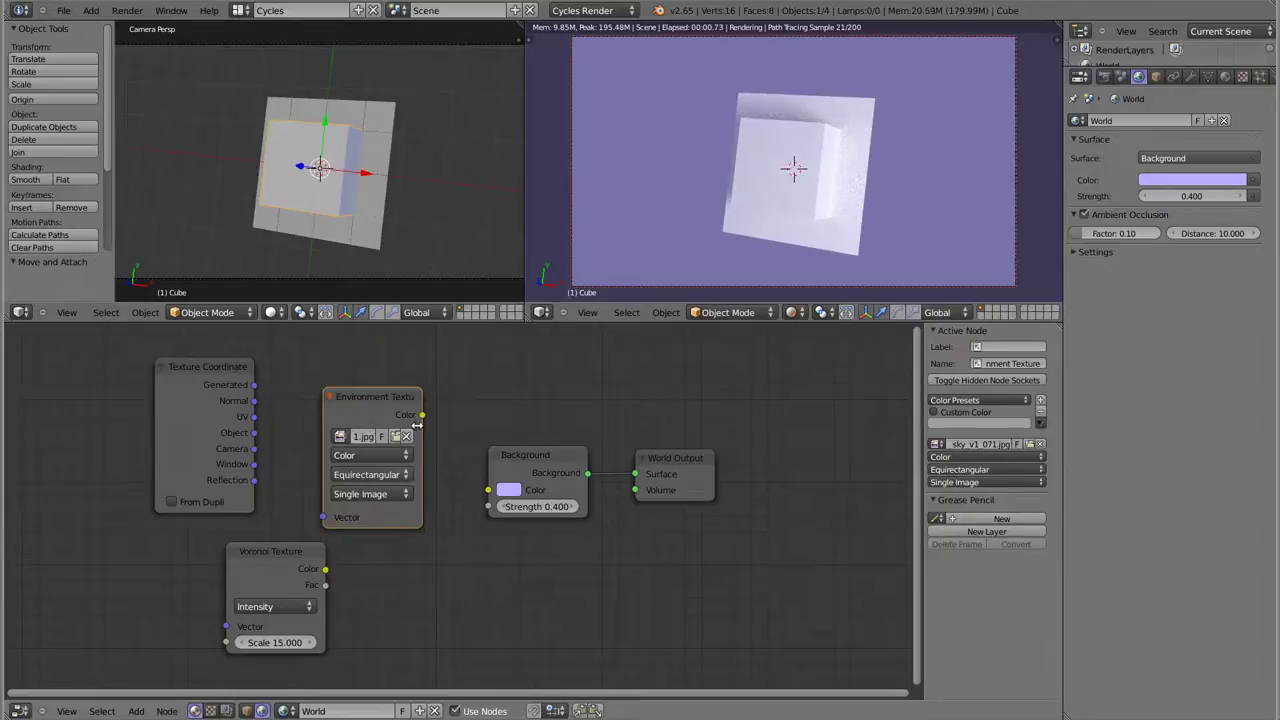
drag(487, 490, 488, 490)
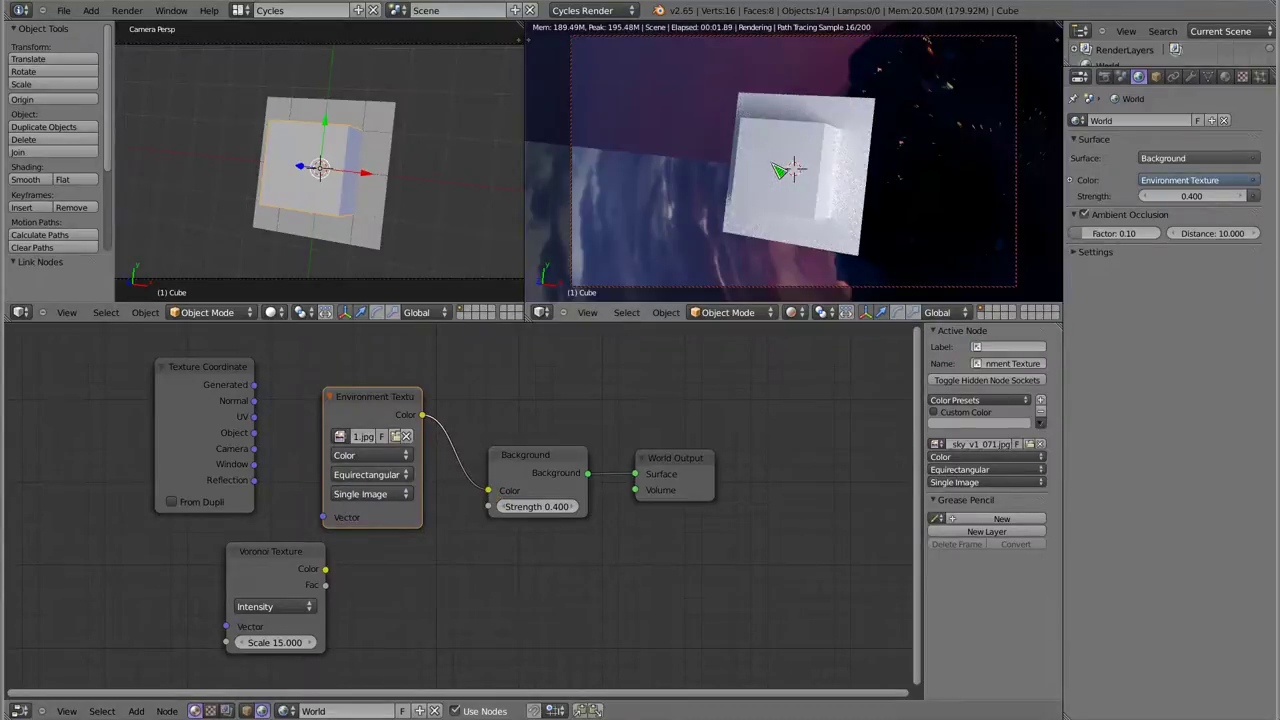
Orbit to inspect the new sky, then widen and reposition the Environment Texture node
middle_drag(757, 165, 757, 165)
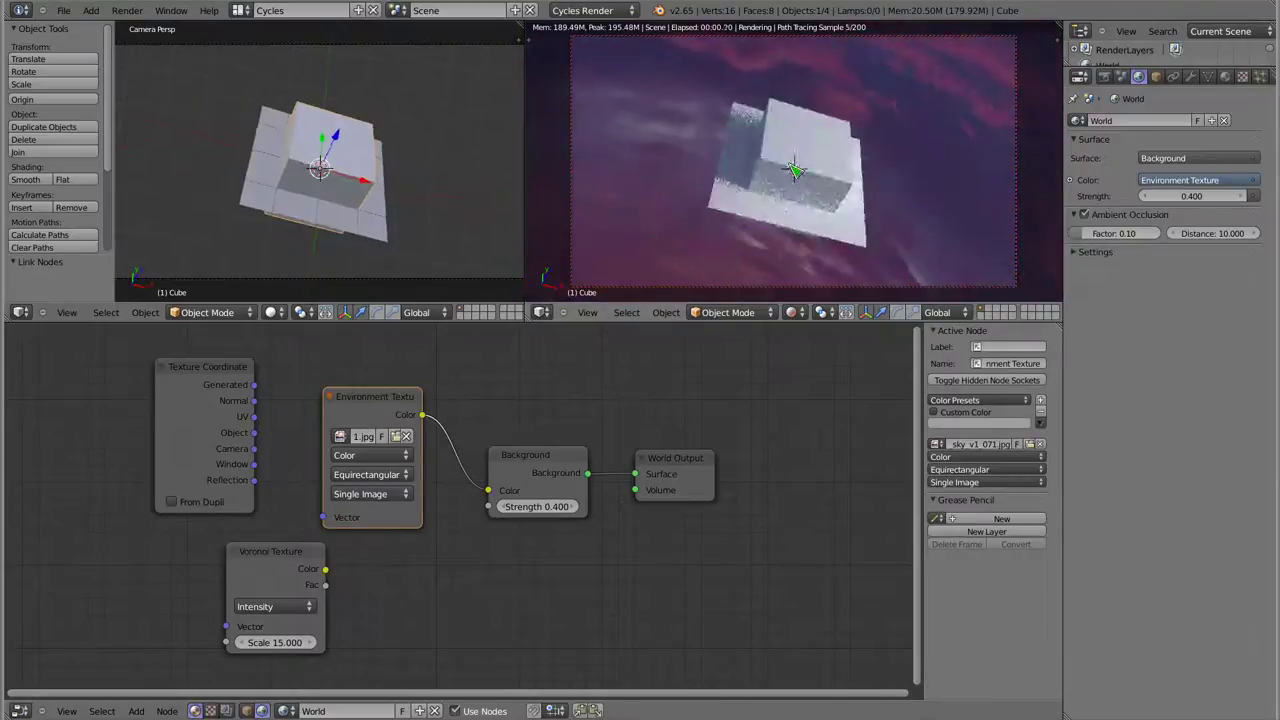
middle_drag(757, 165, 757, 168)
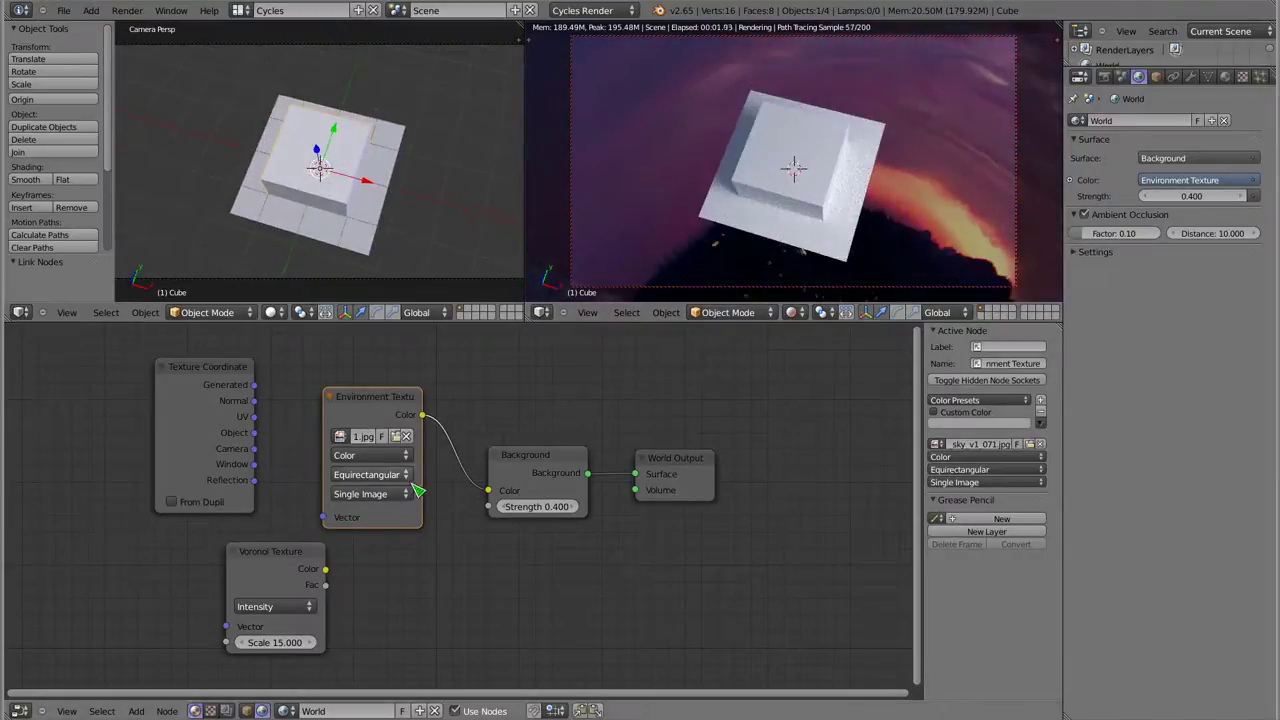
drag(420, 526, 428, 532)
drag(405, 413, 401, 404)
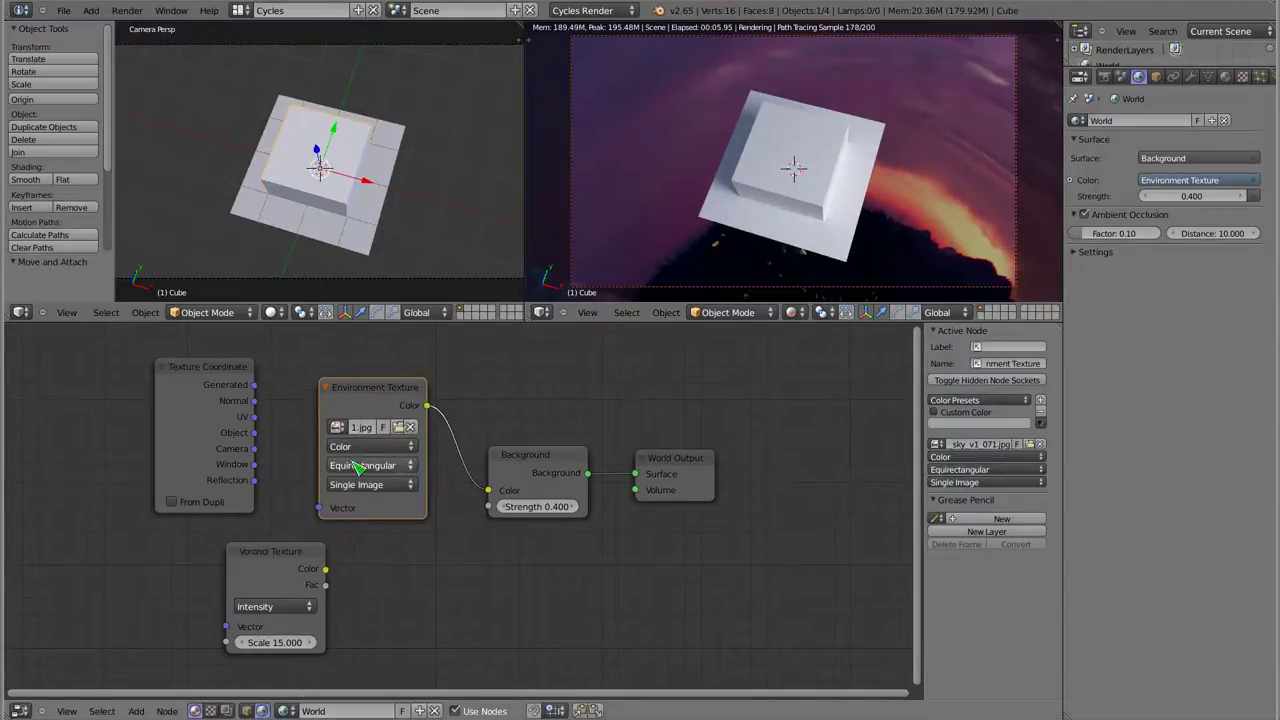
Orbit through level, top-down and side-on angles to inspect the pink-purple clouds around the cube
mouse_move(784, 208)
middle_down()
mouse_move(758, 144)
mouse_move(851, 220)
mouse_move(889, 217)
mouse_move(786, 204)
mouse_move(891, 51)
middle_up()
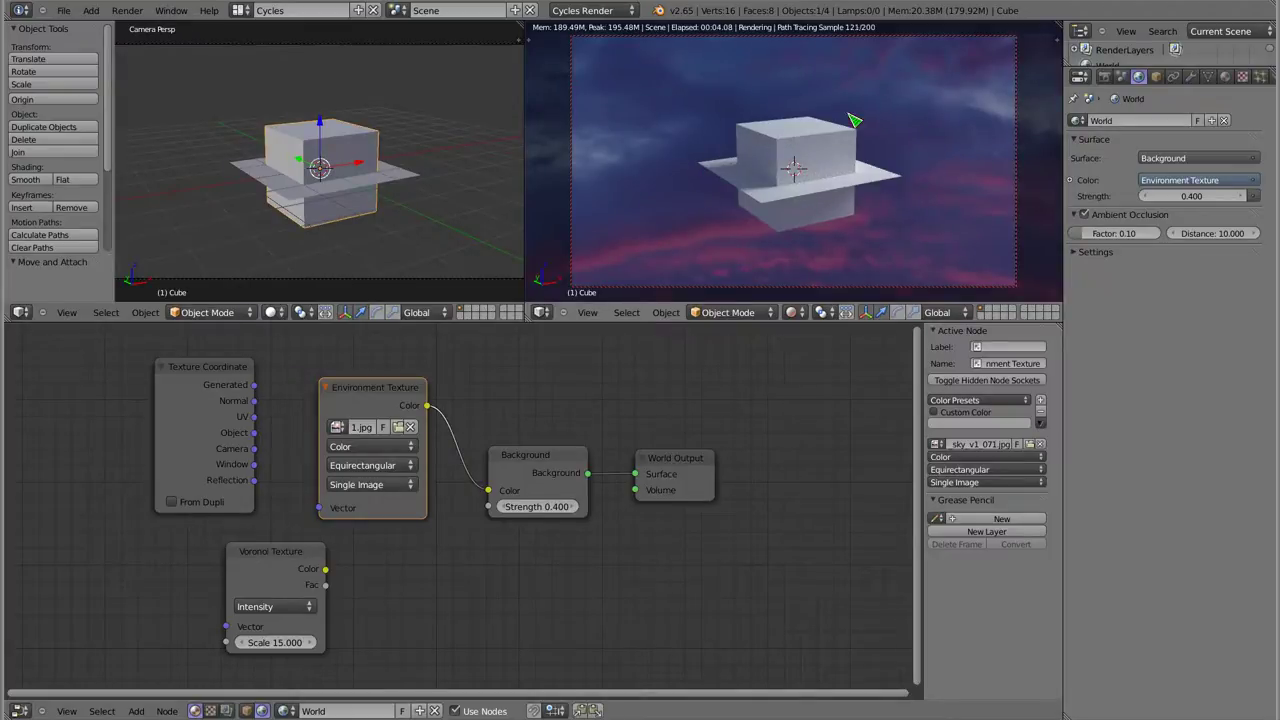
mouse_move(820, 237)
middle_down()
mouse_move(760, 166)
mouse_move(663, 189)
mouse_move(805, 211)
mouse_move(727, 143)
mouse_move(766, 143)
mouse_move(808, 194)
mouse_move(672, 155)
middle_up()
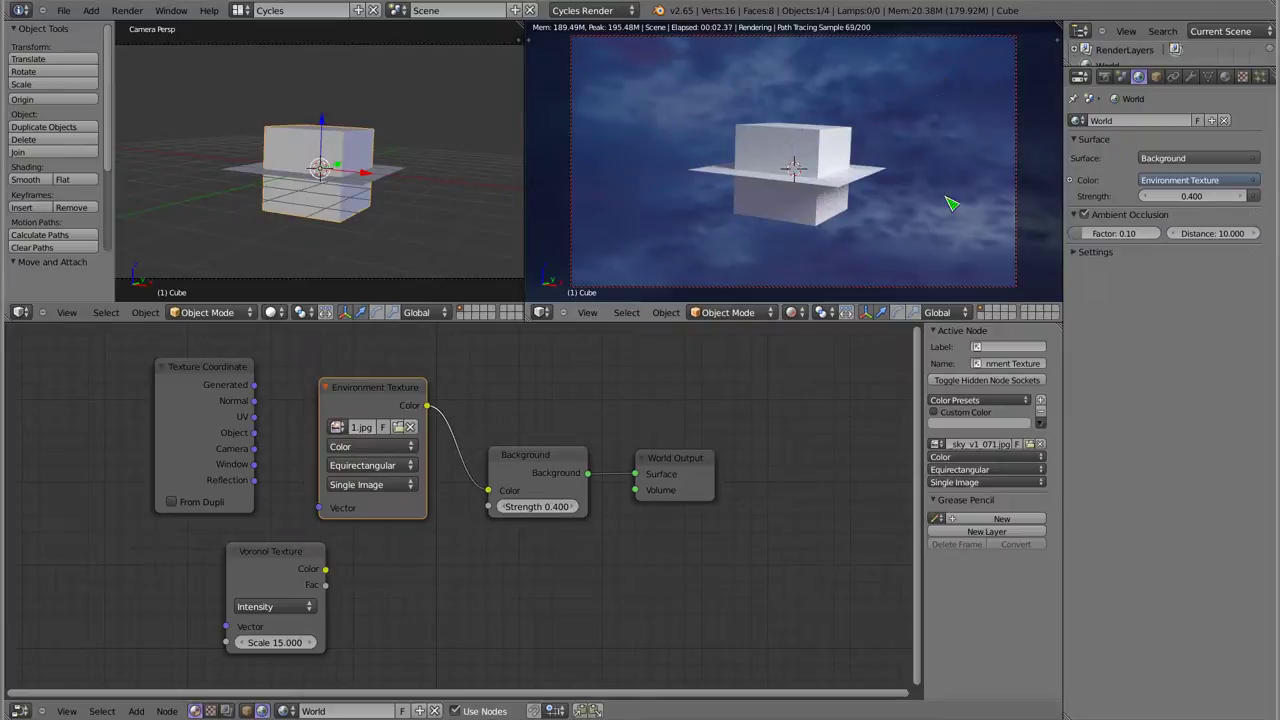
middle_drag(788, 188, 808, 50)
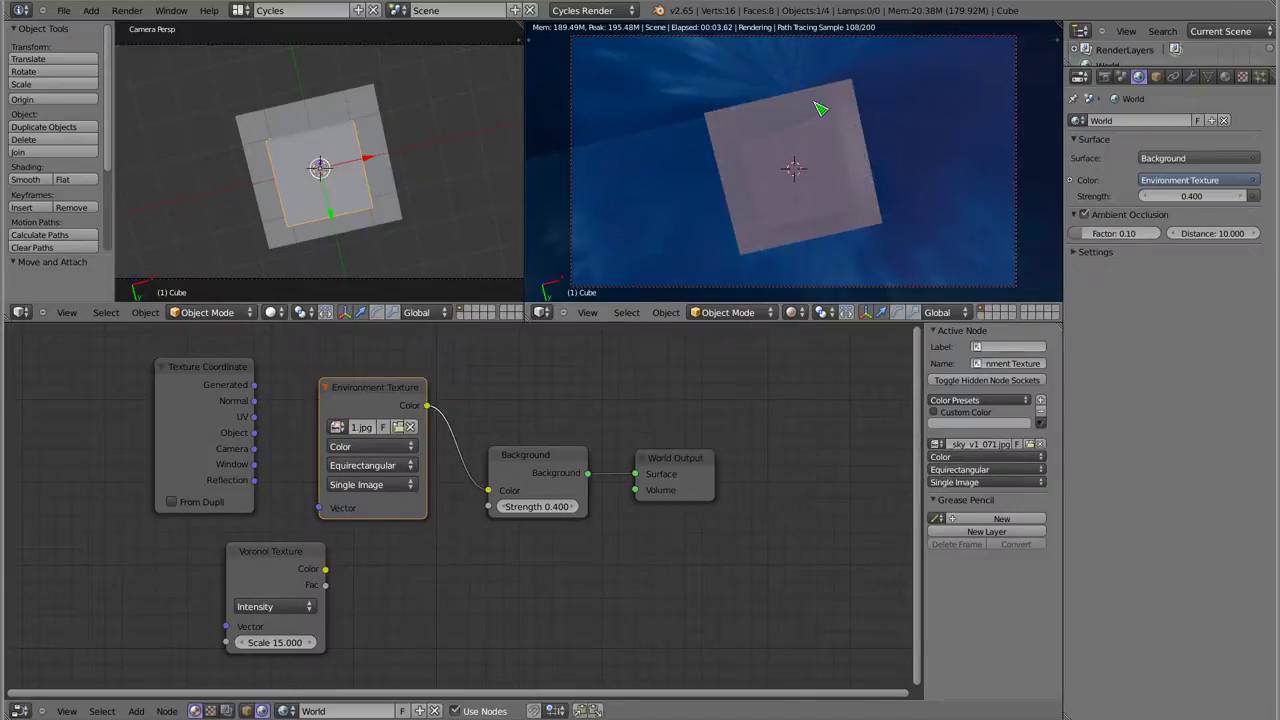
mouse_move(818, 128)
middle_down()
mouse_move(680, 194)
mouse_move(686, 289)
mouse_move(694, 49)
mouse_move(718, 78)
mouse_move(746, 66)
middle_up()
mouse_move(777, 194)
middle_down()
mouse_move(654, 205)
mouse_move(663, 171)
mouse_move(744, 262)
middle_up()
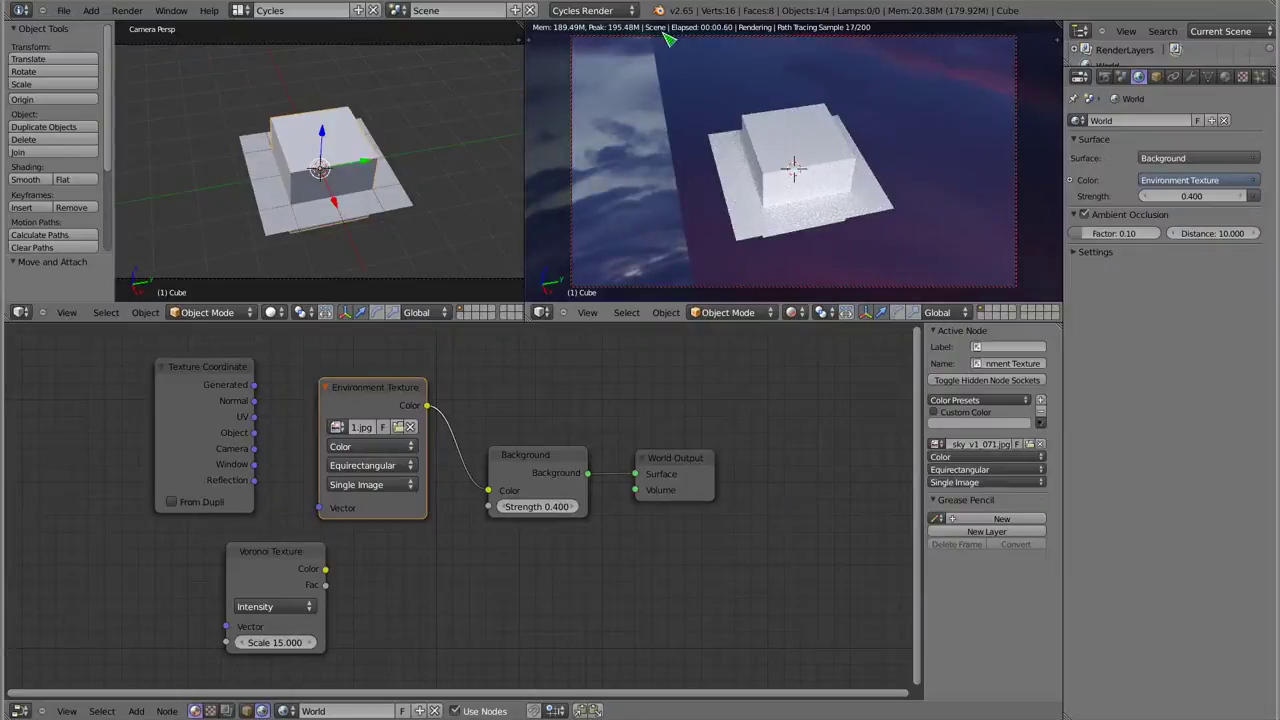
mouse_move(748, 163)
middle_down()
mouse_move(743, 194)
mouse_move(763, 214)
middle_up()
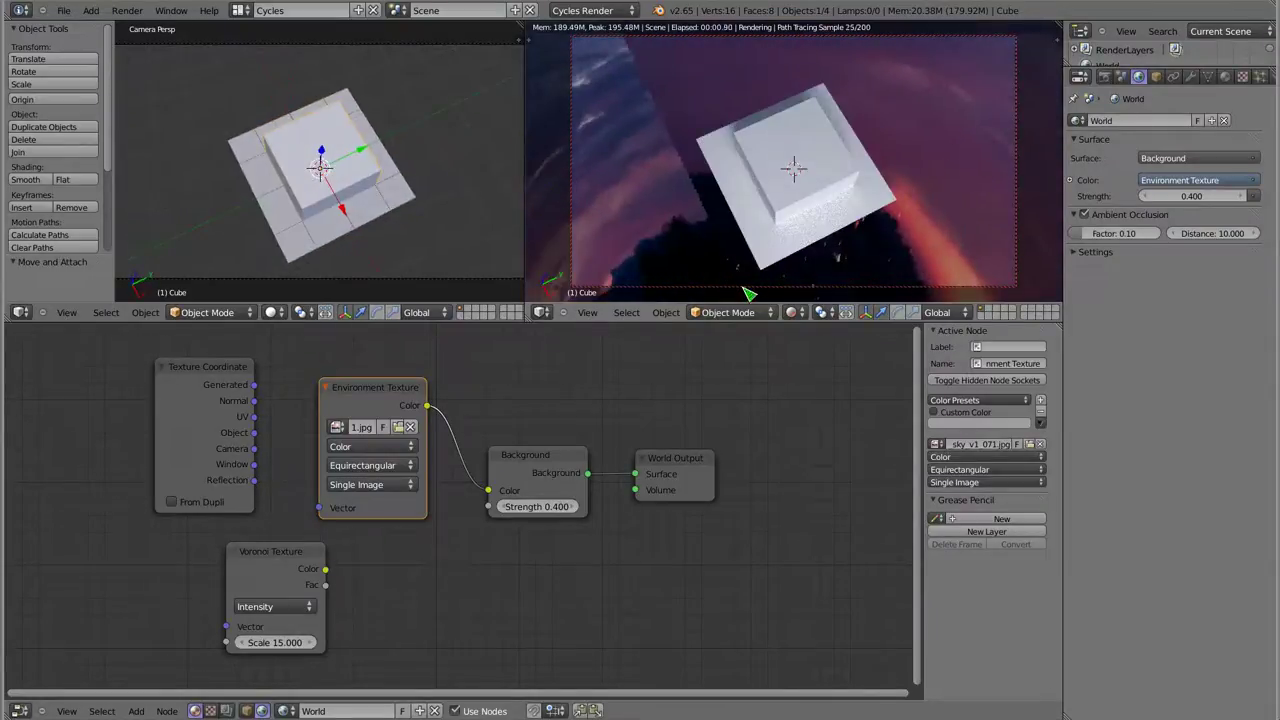
middle_drag(836, 80, 811, 357)
mouse_move(794, 271)
middle_down()
mouse_move(855, 270)
mouse_move(730, 229)
mouse_move(753, 233)
middle_up()
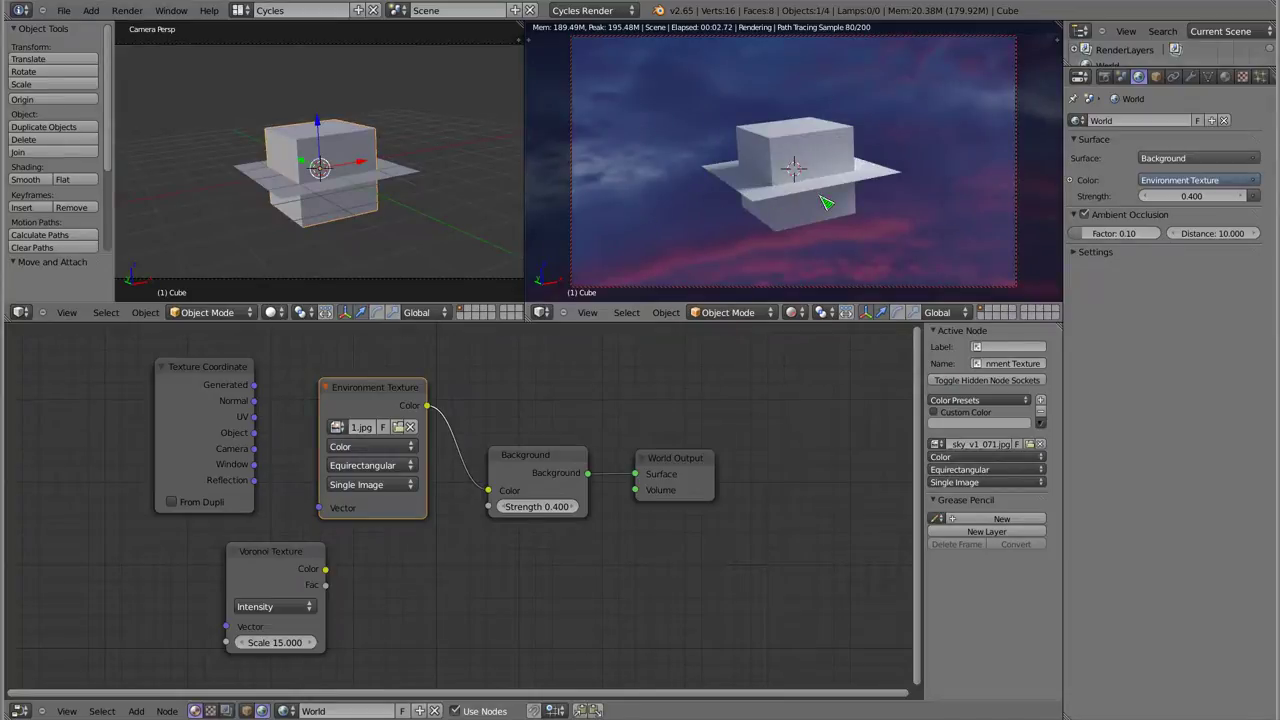
mouse_move(836, 196)
middle_down()
mouse_move(766, 206)
mouse_move(789, 197)
mouse_move(689, 194)
mouse_move(934, 214)
mouse_move(1000, 190)
mouse_move(823, 183)
mouse_move(786, 243)
mouse_move(810, 212)
middle_up()
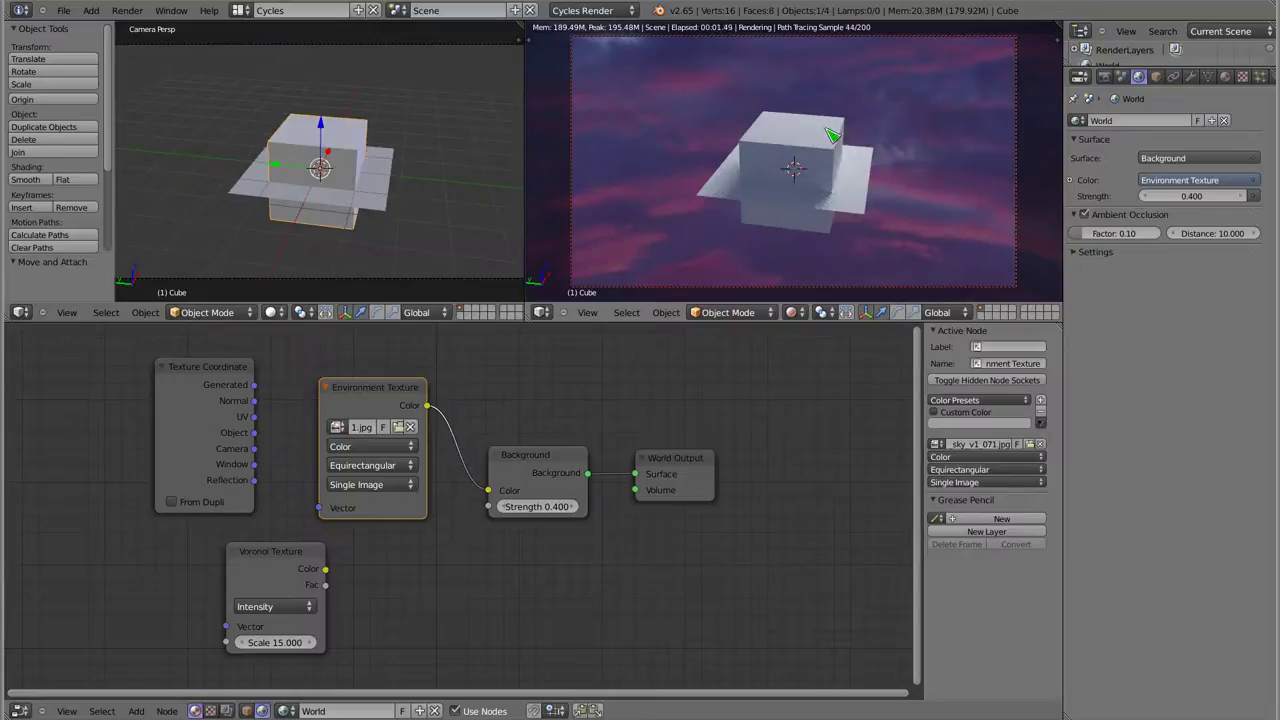
Set the Environment Texture projection to Mirror Ball and orbit to check the background
click(378, 466)
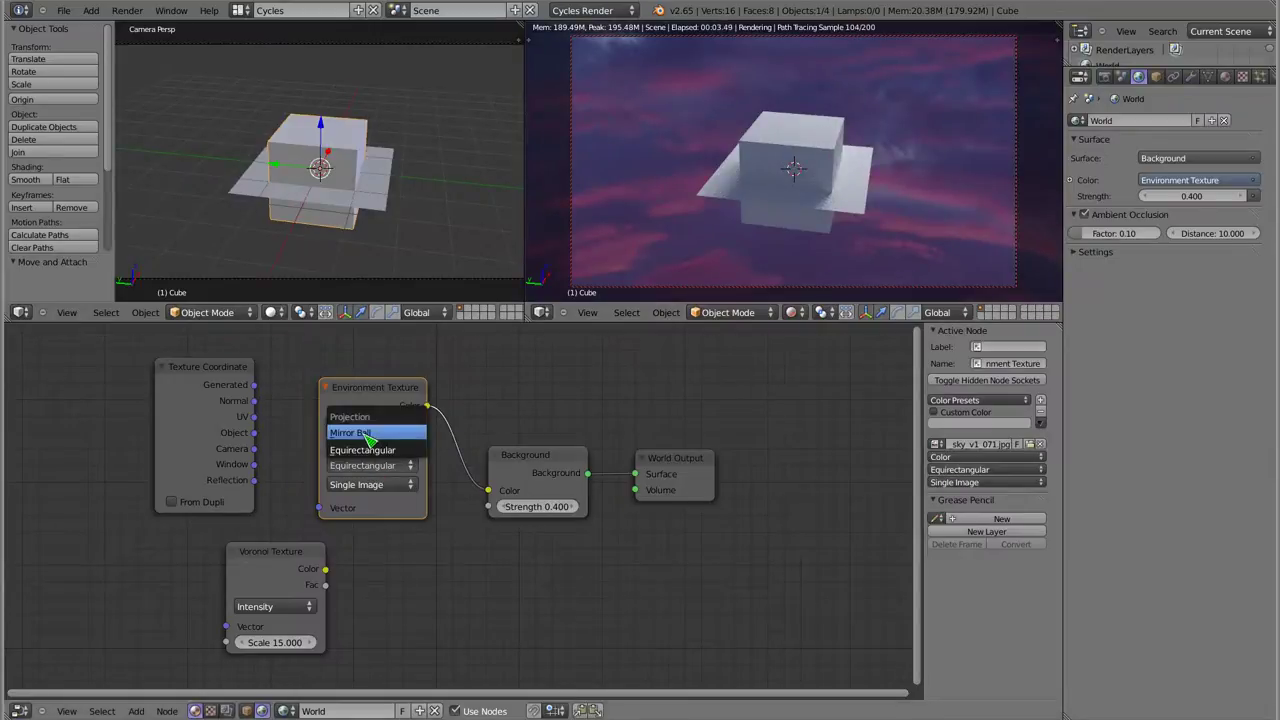
click(368, 433)
mouse_move(737, 249)
middle_down()
mouse_move(766, 200)
mouse_move(740, 225)
mouse_move(714, 220)
mouse_move(679, 147)
mouse_move(931, 209)
mouse_move(937, 223)
mouse_move(858, 196)
middle_up()
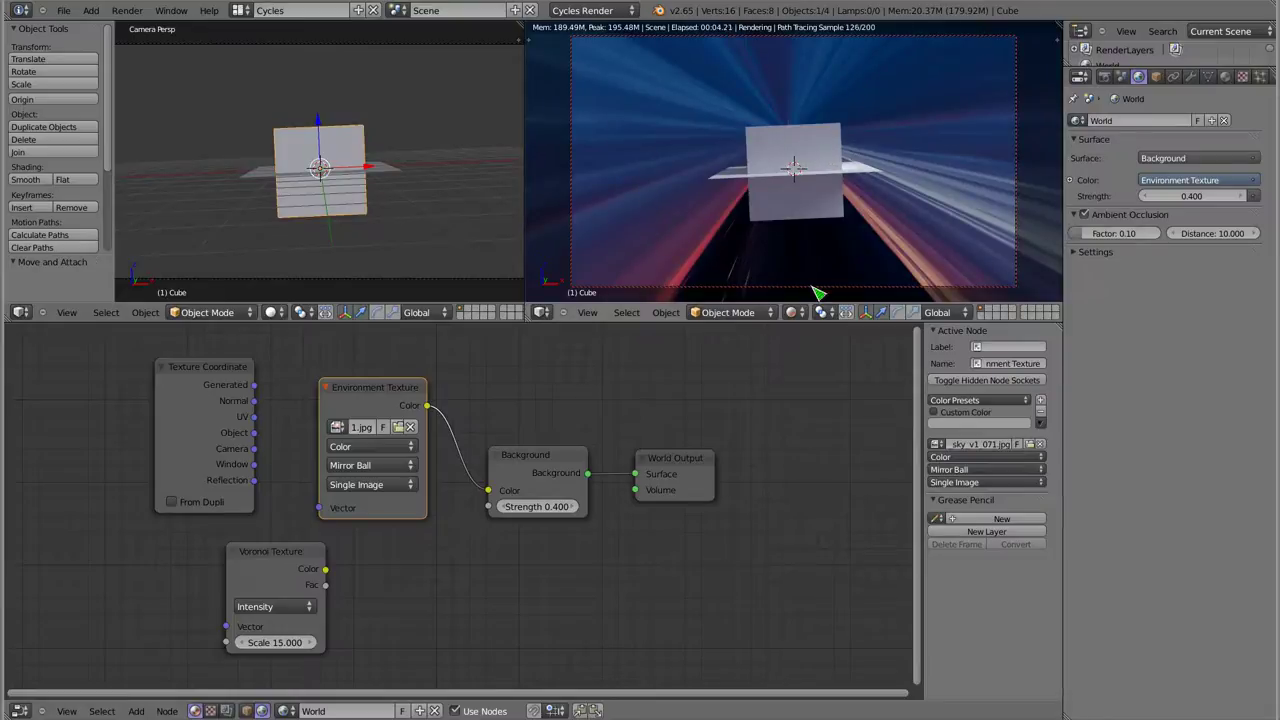
mouse_move(754, 193)
middle_down()
mouse_move(837, 209)
mouse_move(1012, 174)
mouse_move(737, 206)
mouse_move(790, 236)
mouse_move(843, 80)
mouse_move(929, 100)
mouse_move(760, 114)
mouse_move(776, 150)
mouse_move(850, 163)
middle_up()
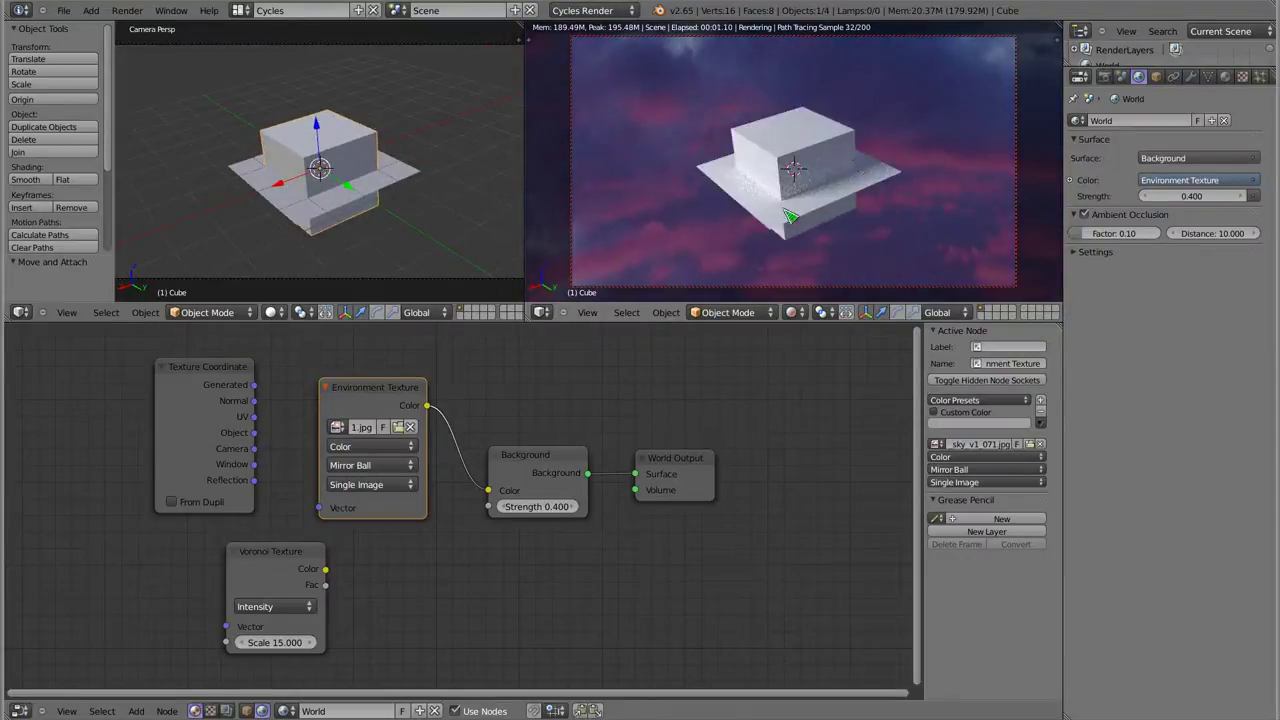
Nudge the Environment Texture node up-left and the Background node up-right
middle_drag(790, 216, 789, 234)
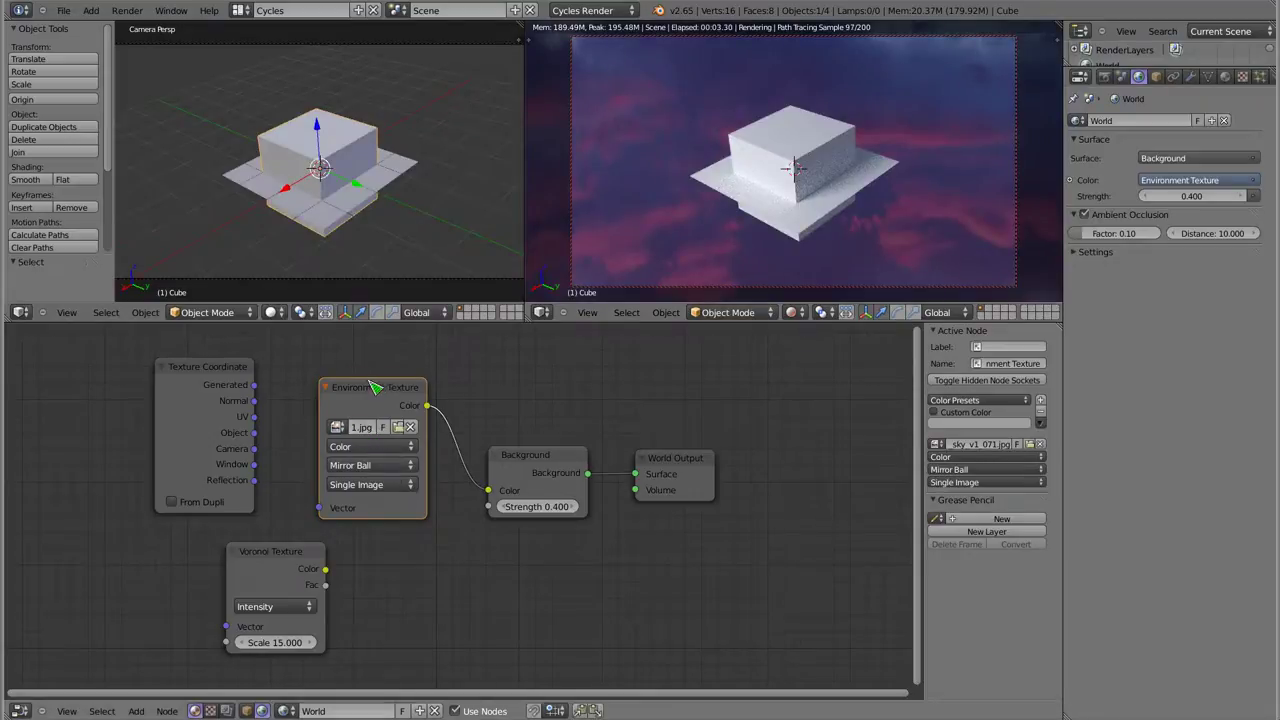
drag(372, 387, 368, 382)
drag(557, 463, 562, 461)
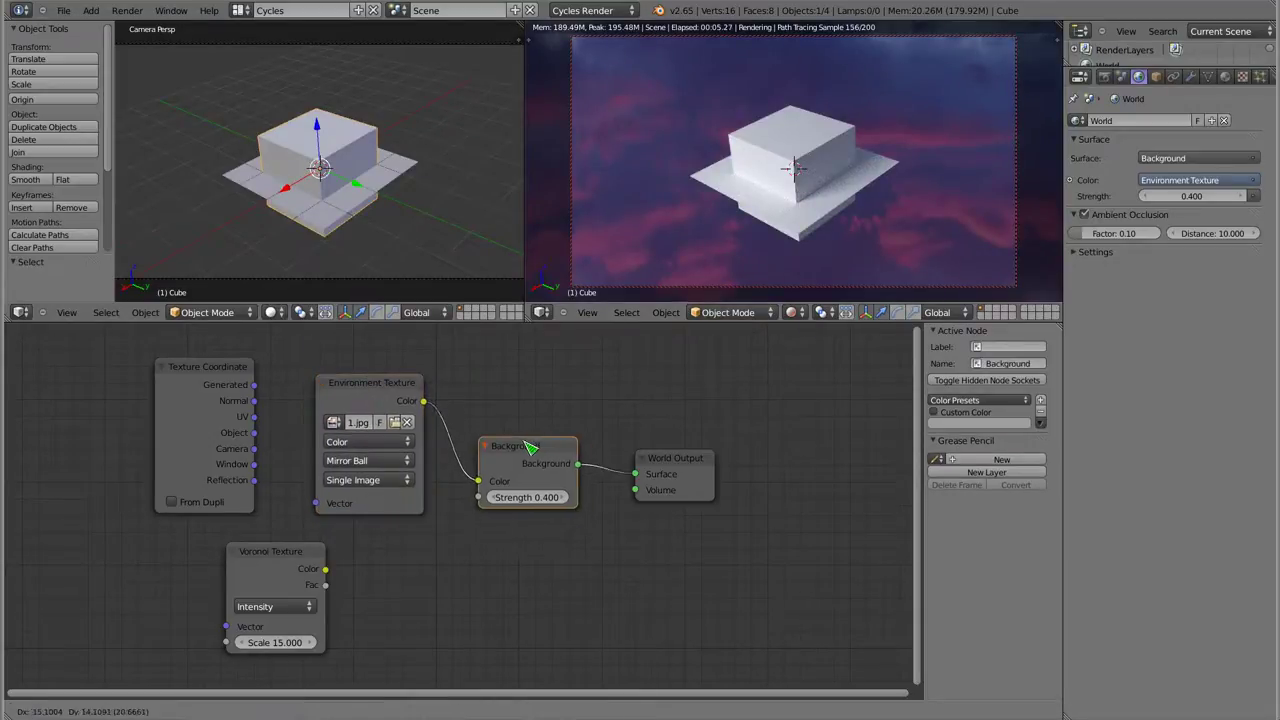
Load beach_probe.hdr into the Environment Texture and orbit to view it from below
click(397, 424)
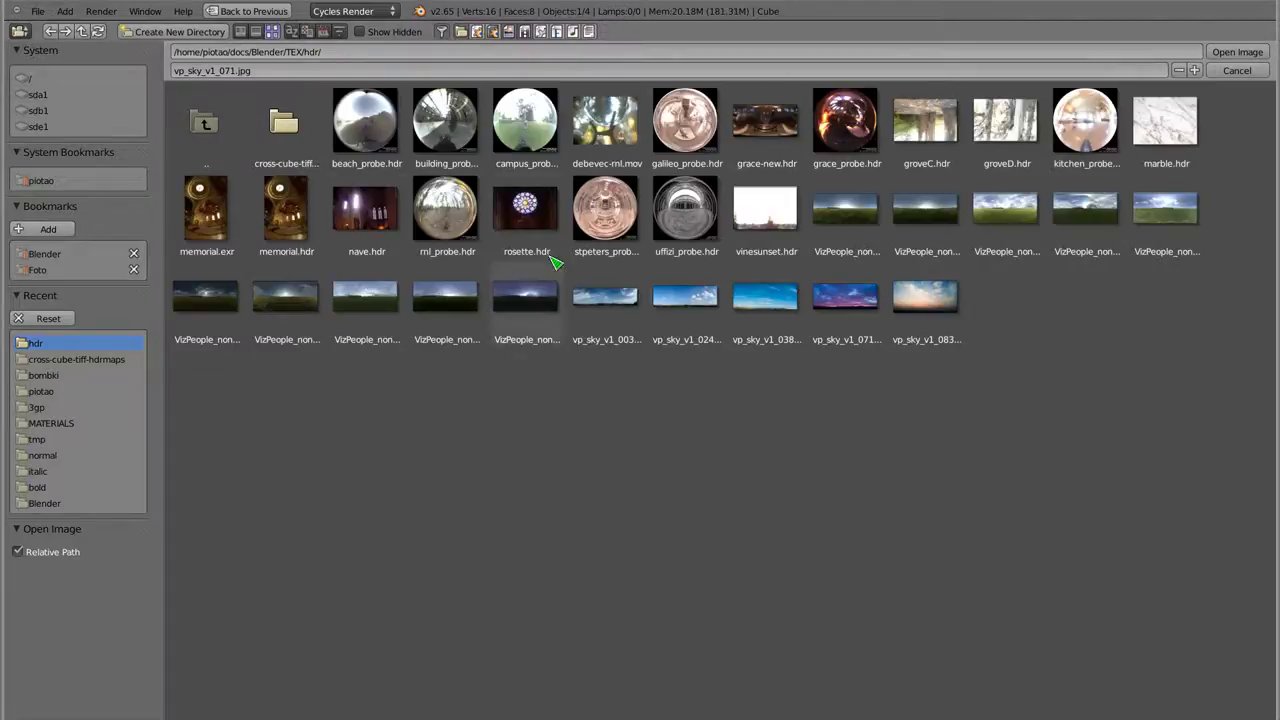
click(380, 97)
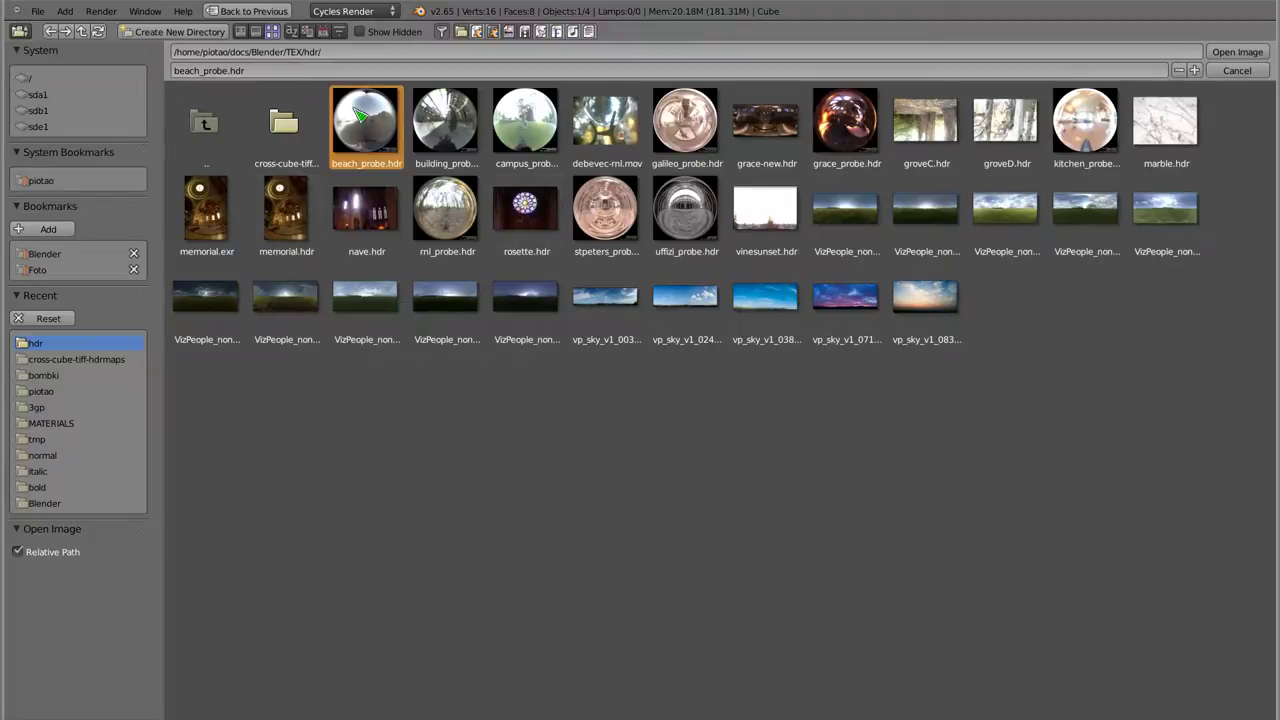
click(1237, 51)
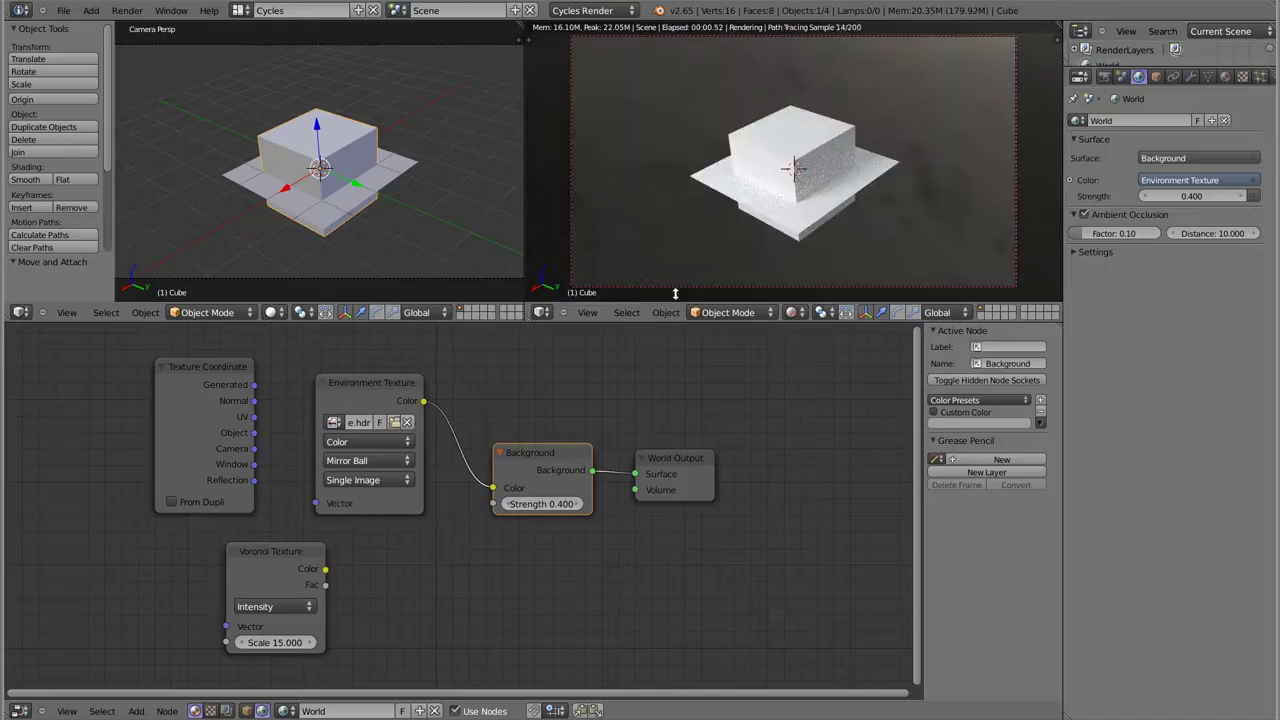
middle_drag(690, 260, 690, 200)
mouse_move(815, 150)
middle_down()
mouse_move(826, 134)
mouse_move(829, 200)
mouse_move(862, 212)
mouse_move(1020, 214)
mouse_move(724, 157)
mouse_move(790, 222)
mouse_move(905, 230)
mouse_move(760, 200)
mouse_move(694, 116)
mouse_move(680, 134)
mouse_move(788, 182)
middle_up()
Orbit around the cube and plane to survey the HDR backdrop from several angles
mouse_move(843, 131)
middle_down()
mouse_move(671, 103)
mouse_move(680, 118)
middle_up()
mouse_move(768, 222)
middle_down()
mouse_move(760, 189)
mouse_move(673, 103)
middle_up()
mouse_move(735, 224)
middle_down()
mouse_move(800, 220)
mouse_move(800, 237)
middle_up()
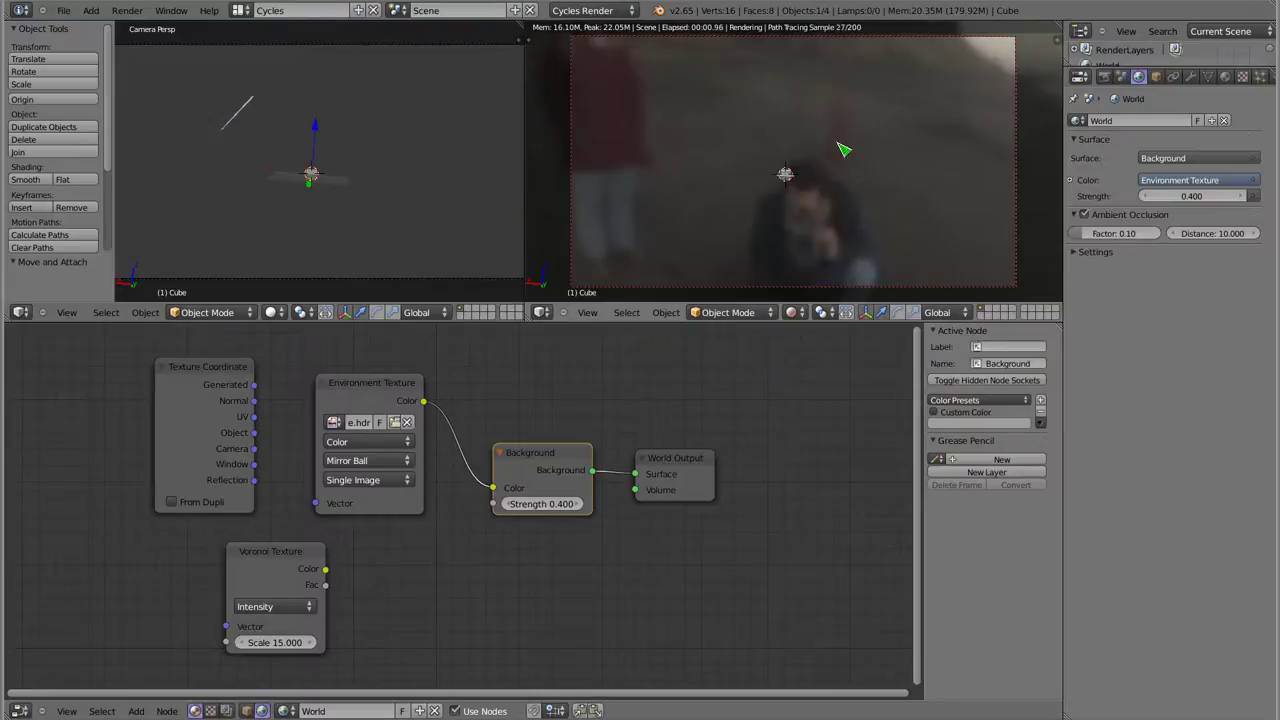
mouse_move(835, 197)
middle_down()
mouse_move(800, 194)
mouse_move(795, 234)
mouse_move(780, 214)
mouse_move(767, 267)
middle_up()
mouse_move(765, 249)
middle_down()
mouse_move(786, 171)
mouse_move(763, 120)
mouse_move(877, 210)
mouse_move(903, 191)
mouse_move(826, 234)
middle_up()
middle_drag(704, 207, 799, 198)
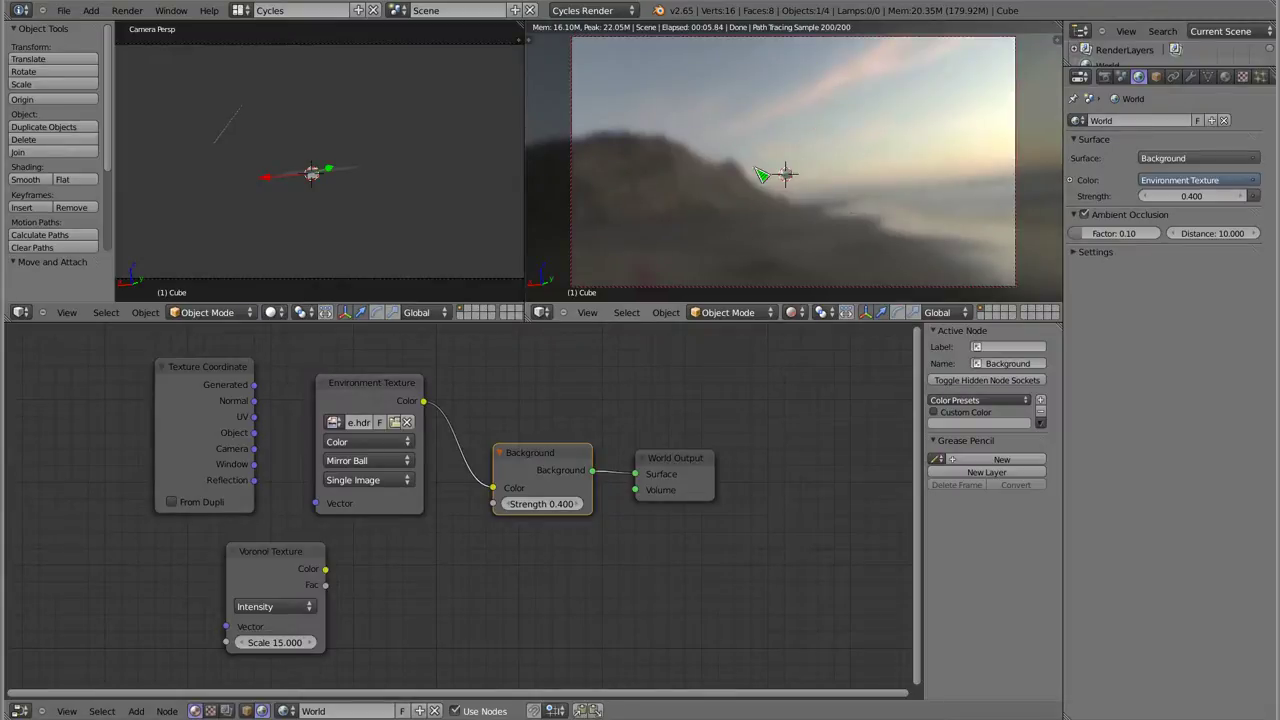
mouse_move(830, 199)
middle_down()
mouse_move(840, 237)
mouse_move(829, 191)
mouse_move(807, 208)
mouse_move(880, 220)
mouse_move(908, 209)
mouse_move(729, 187)
mouse_move(800, 199)
mouse_move(703, 214)
mouse_move(731, 254)
mouse_move(826, 133)
mouse_move(894, 126)
mouse_move(686, 206)
mouse_move(651, 183)
mouse_move(805, 230)
middle_up()
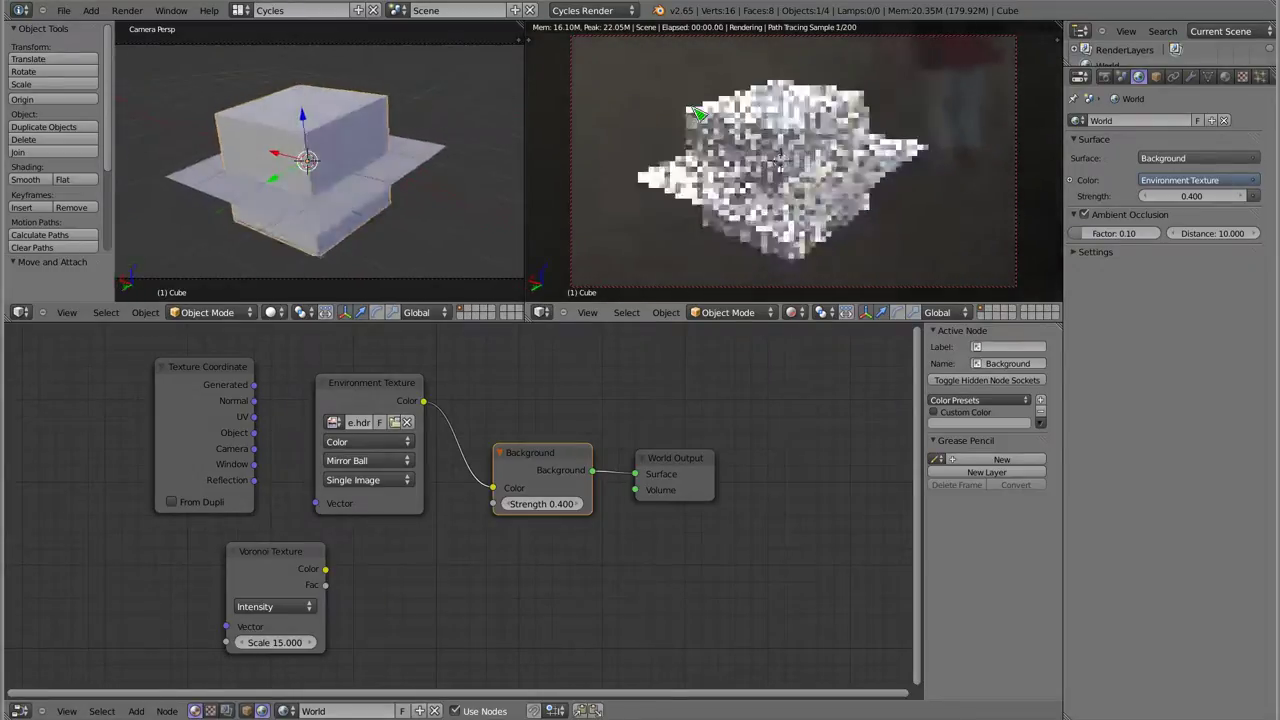
Link Texture Coordinate Generated to the Environment Texture Vector and shift that node right
scroll(830, 150, down, 5)
mouse_move(830, 150)
middle_down()
mouse_move(808, 234)
mouse_move(808, 218)
mouse_move(745, 210)
mouse_move(886, 166)
mouse_move(734, 200)
mouse_move(806, 195)
mouse_move(777, 200)
mouse_move(793, 200)
mouse_move(800, 225)
mouse_move(766, 143)
mouse_move(640, 140)
mouse_move(638, 257)
mouse_move(857, 257)
mouse_move(849, 94)
mouse_move(766, 249)
mouse_move(791, 218)
middle_up()
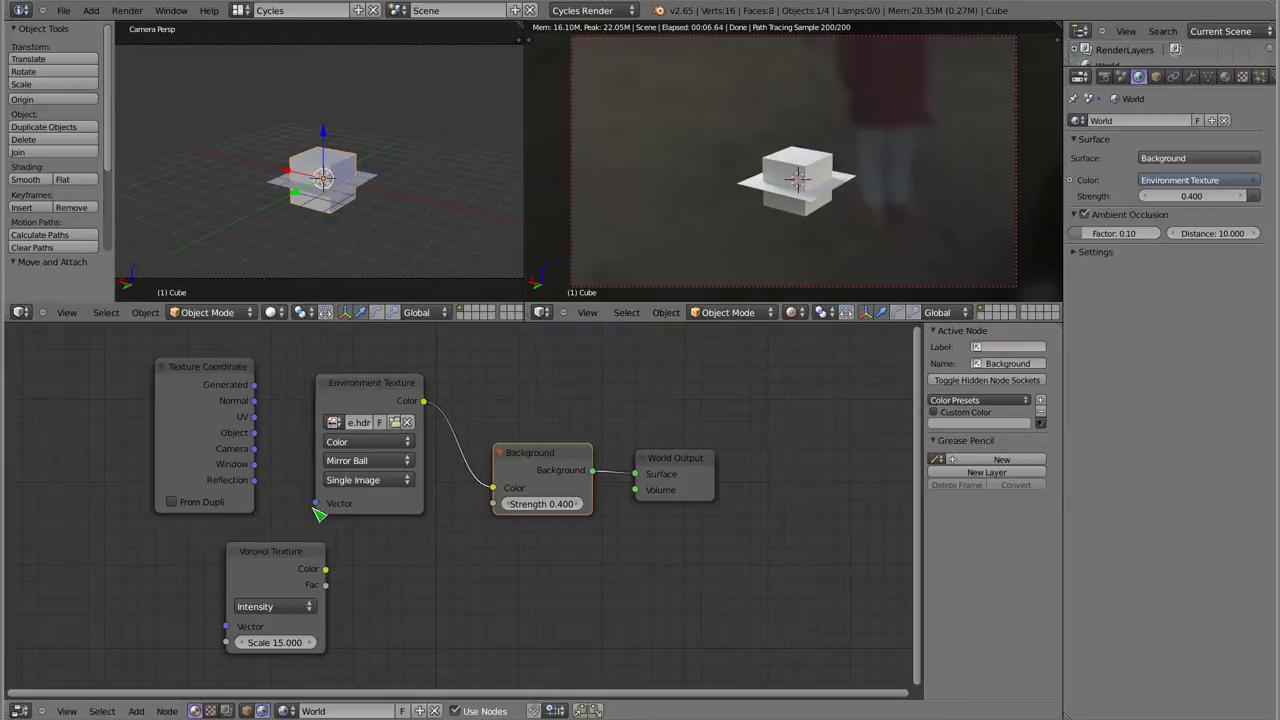
mouse_move(228, 386)
mouse_down()
mouse_move(137, 387)
mouse_move(174, 387)
mouse_move(316, 503)
mouse_up()
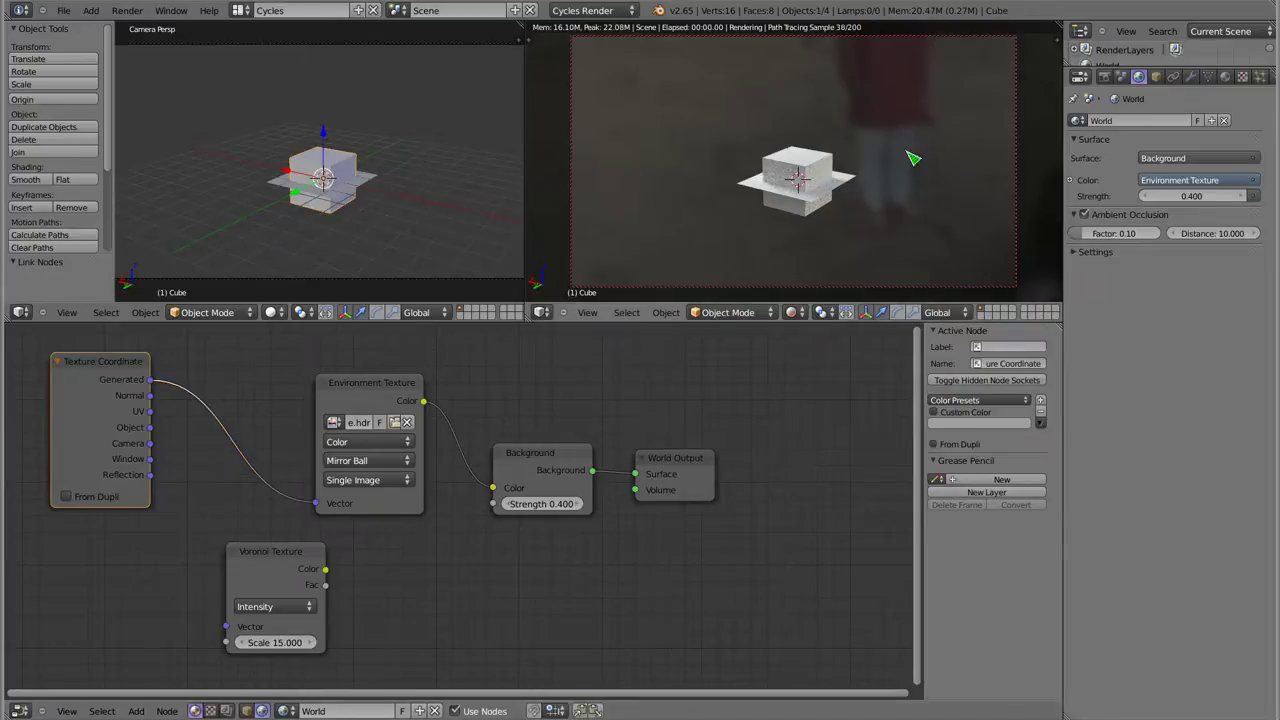
drag(350, 382, 394, 387)
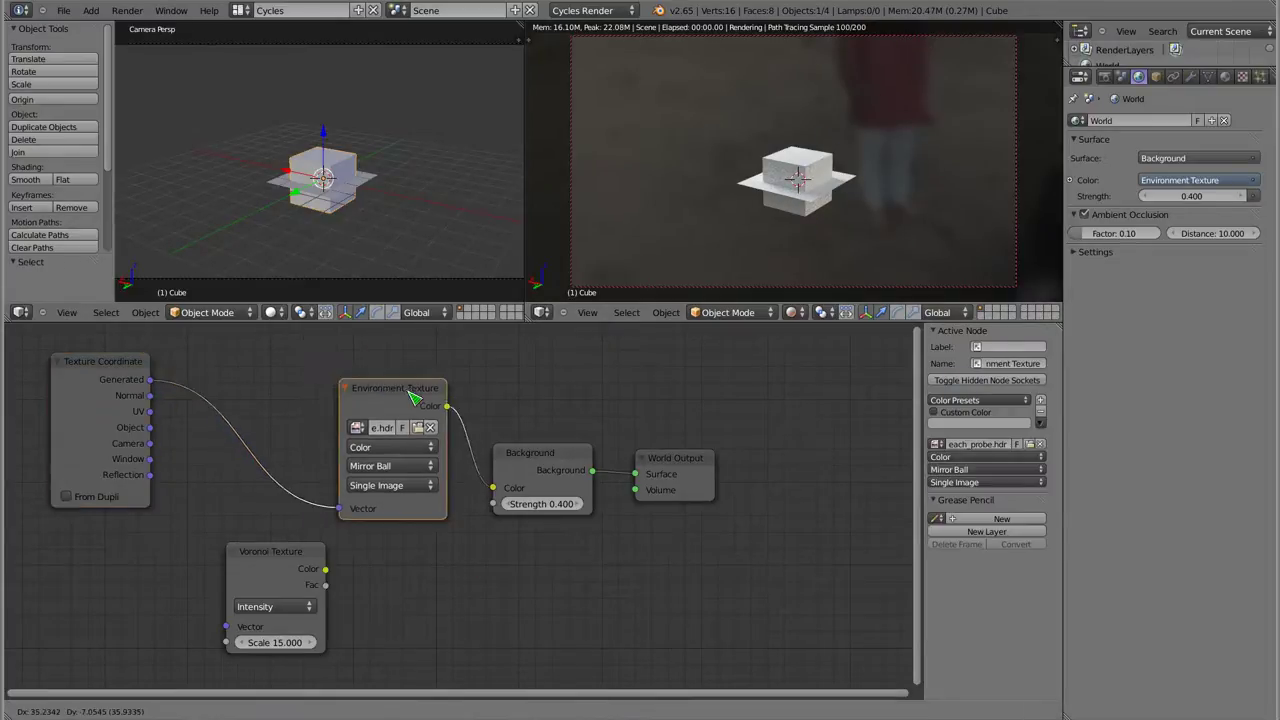
Delete the unused Voronoi Texture node and bring up the Add menu
click(278, 551)
key(x)
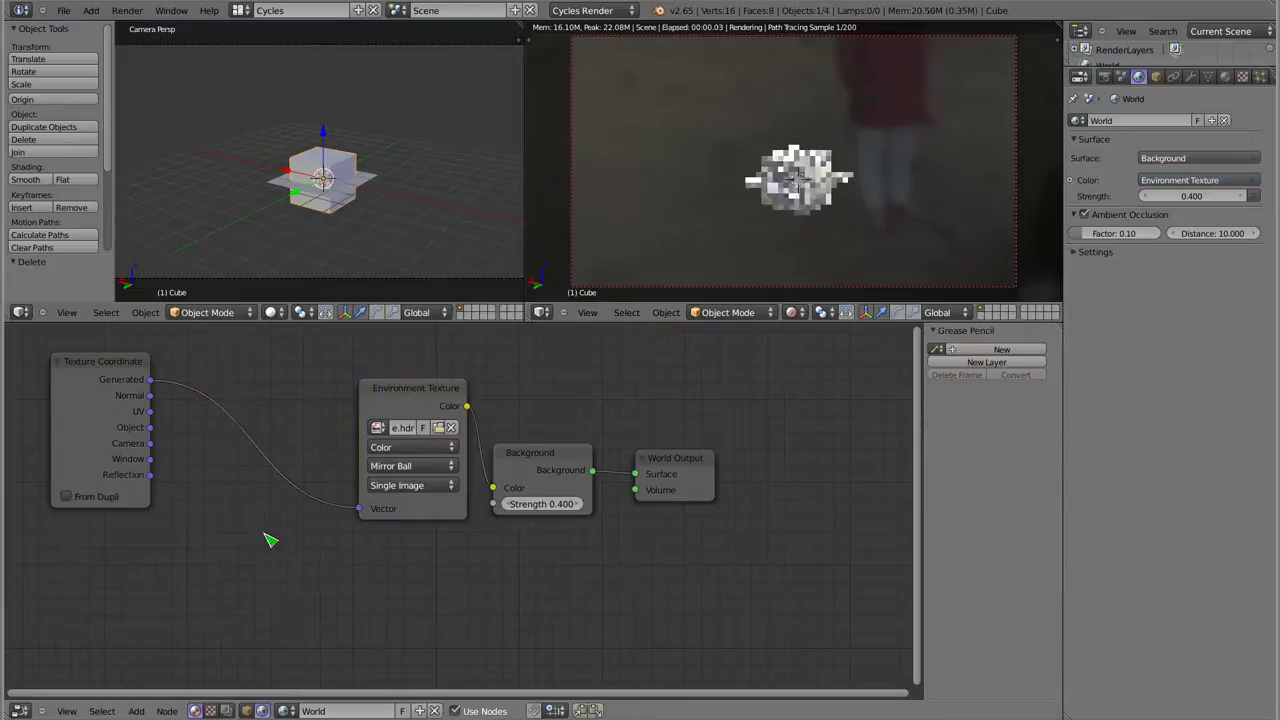
key(shift+a)
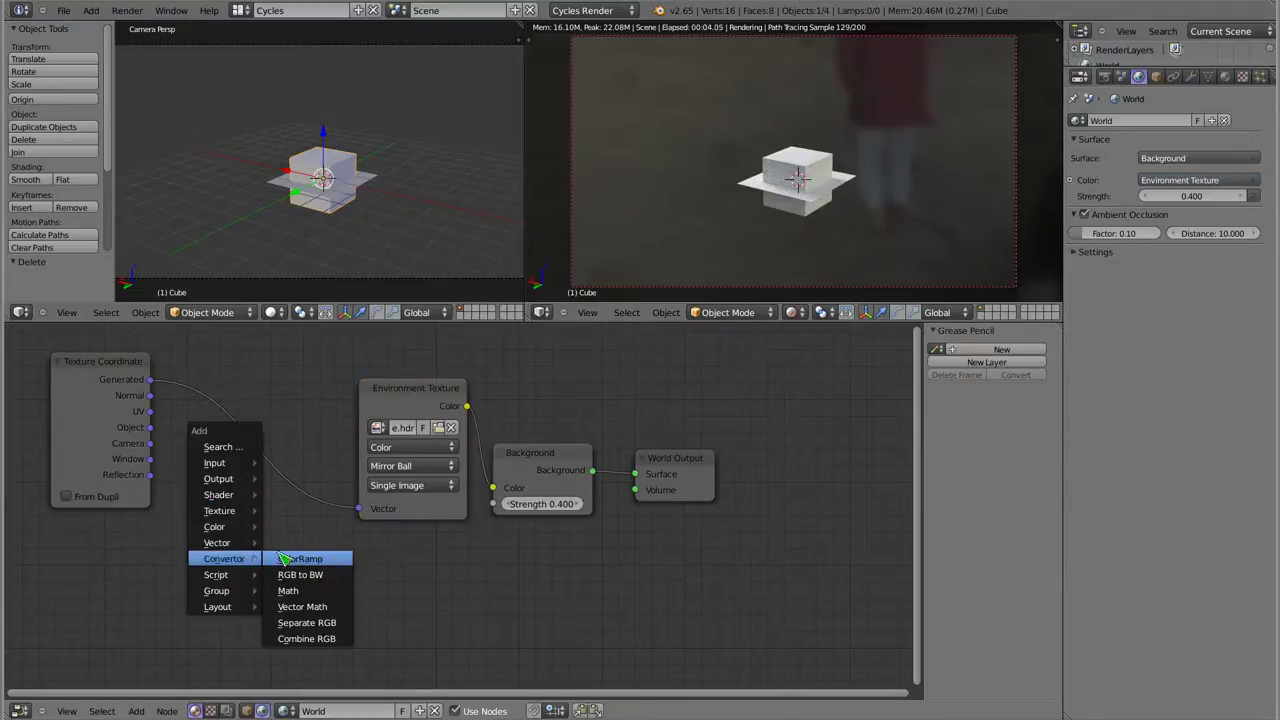
mouse_move(217, 542)
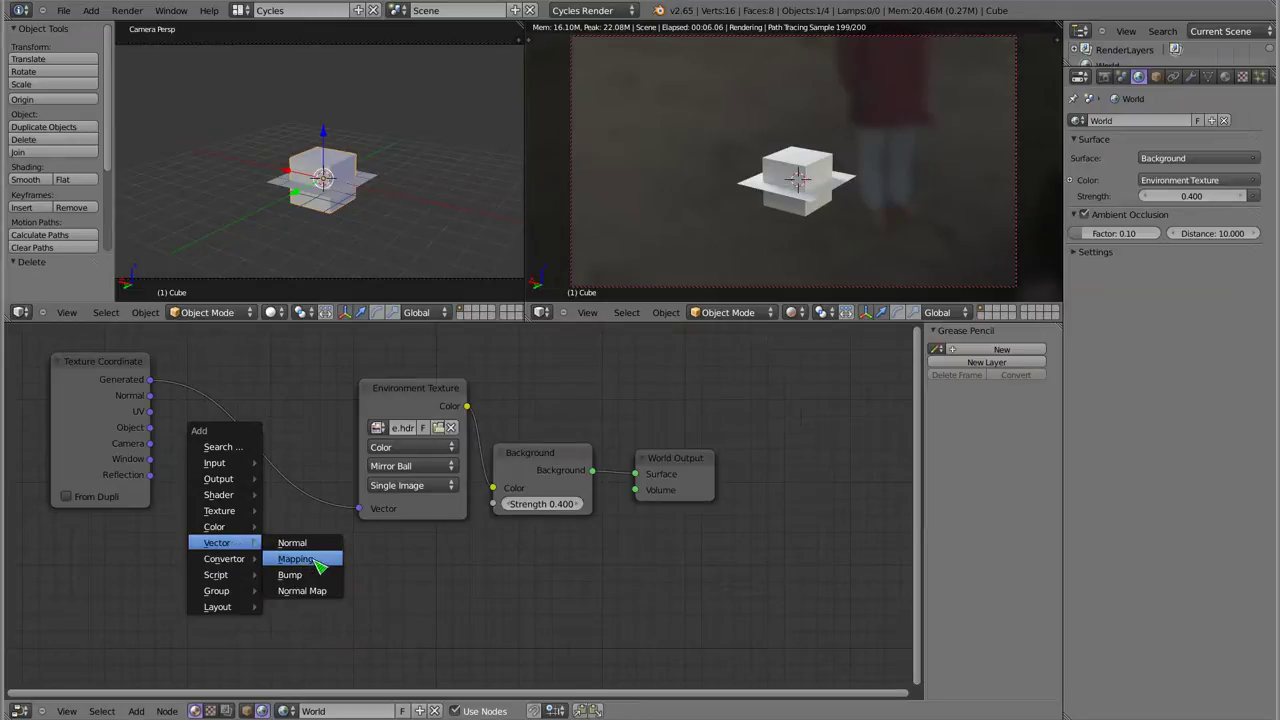
Insert a Mapping node before the Environment Texture, rotated -8°/0°/-24° with location Y 0.5
click(318, 565)
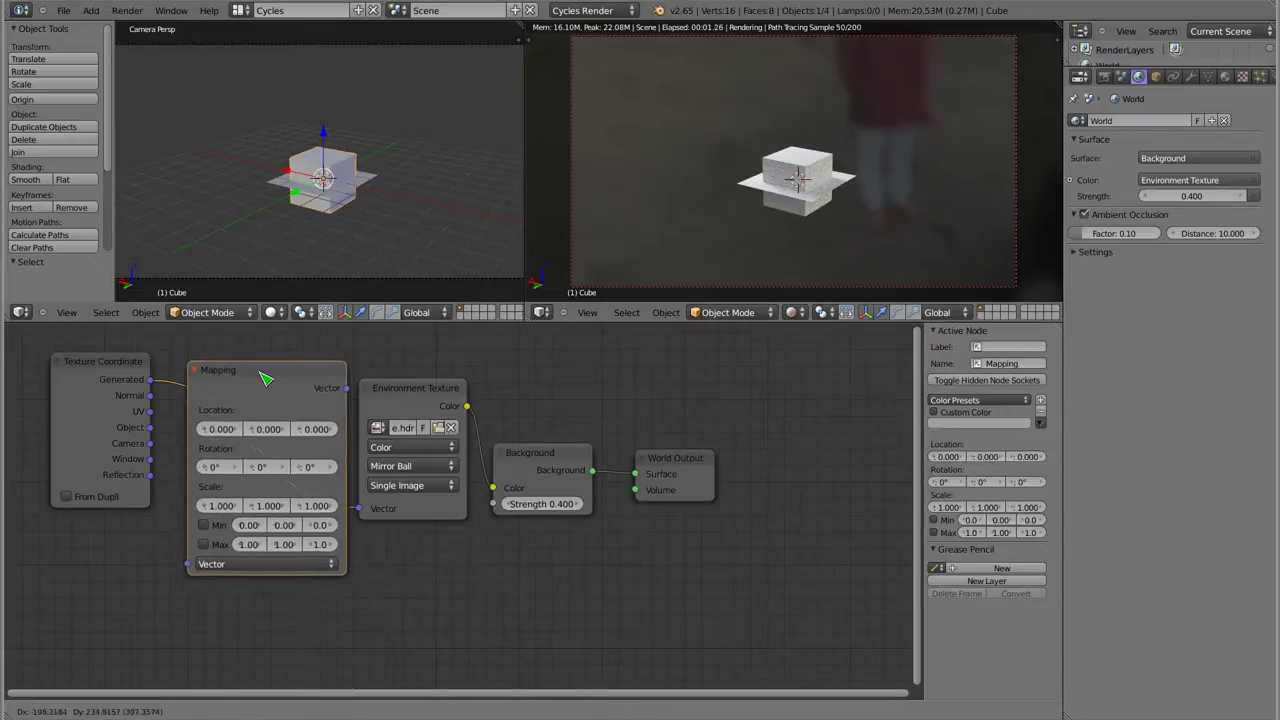
click(256, 378)
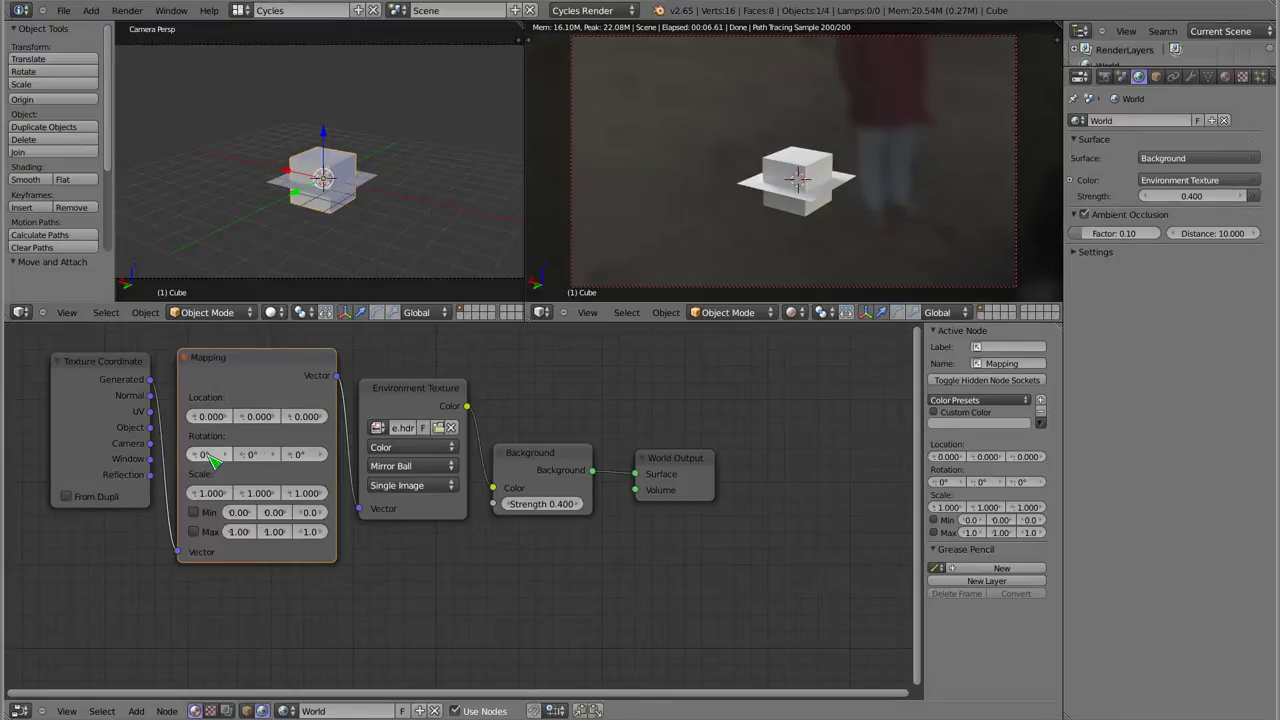
mouse_move(203, 454)
mouse_down()
mouse_move(240, 454)
mouse_move(175, 454)
mouse_move(220, 454)
mouse_up()
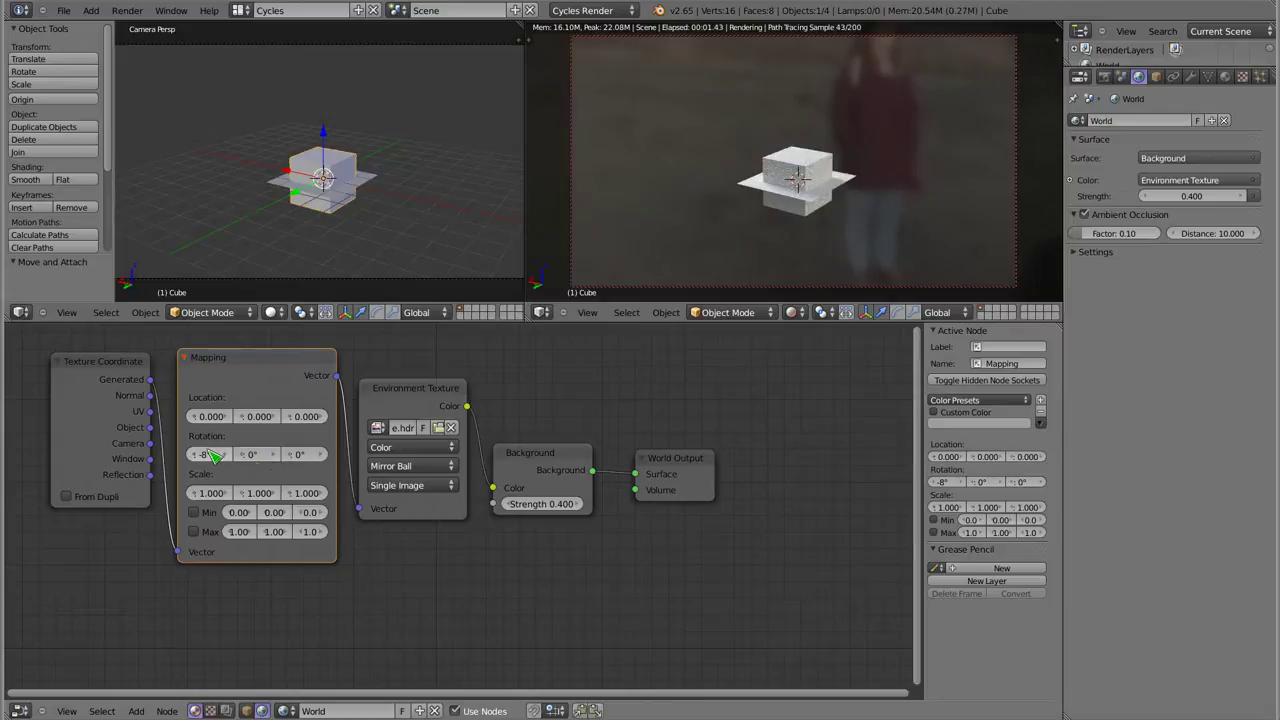
click(258, 455)
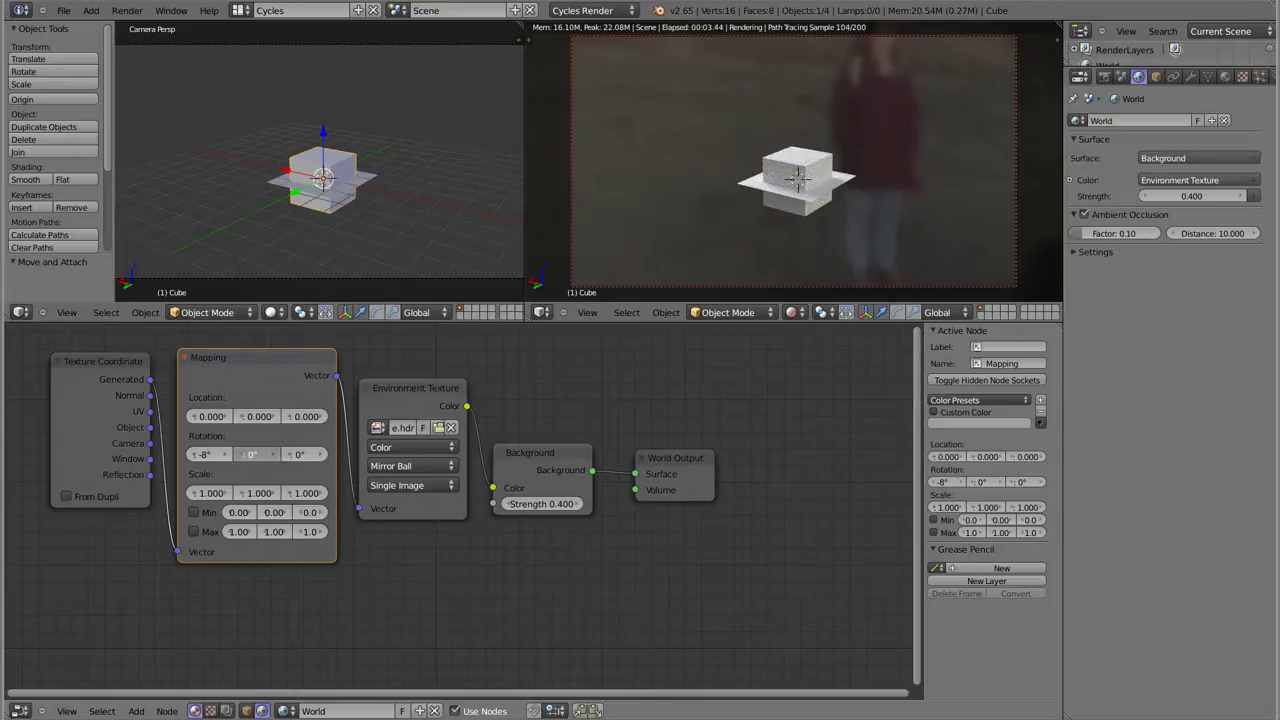
mouse_move(258, 455)
mouse_down()
mouse_move(270, 478)
mouse_move(280, 454)
mouse_move(250, 454)
mouse_move(320, 460)
mouse_up()
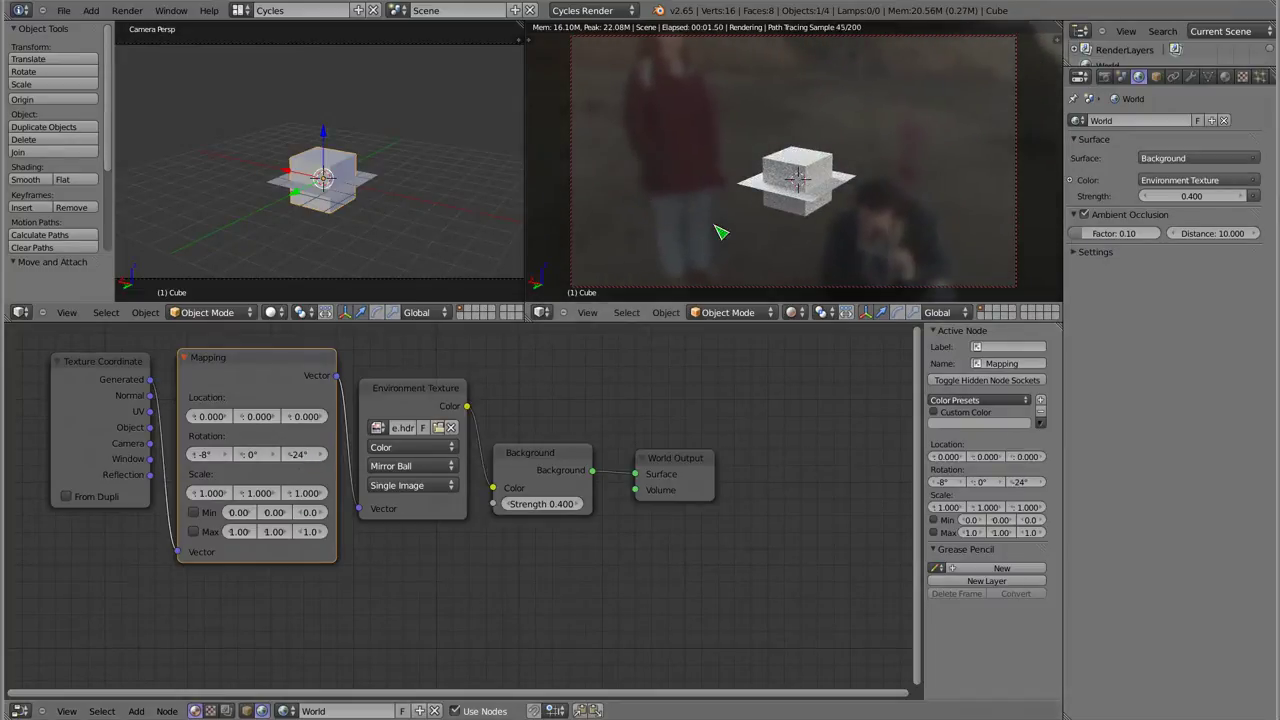
mouse_move(210, 416)
mouse_down()
mouse_move(190, 416)
mouse_move(315, 416)
mouse_up()
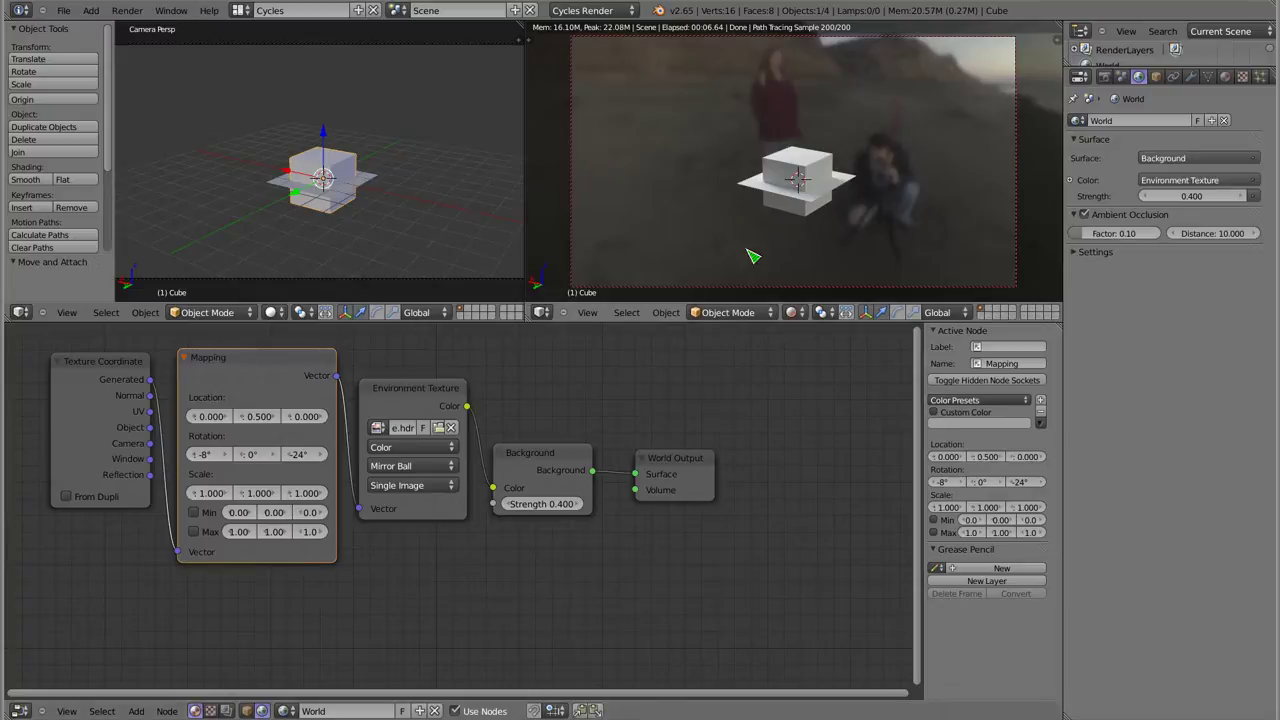
Set the Mapping X scale to 0.9, keeping Y scale 1.000, and reposition the Background node
click(210, 493)
text(1.9)
key(Return)
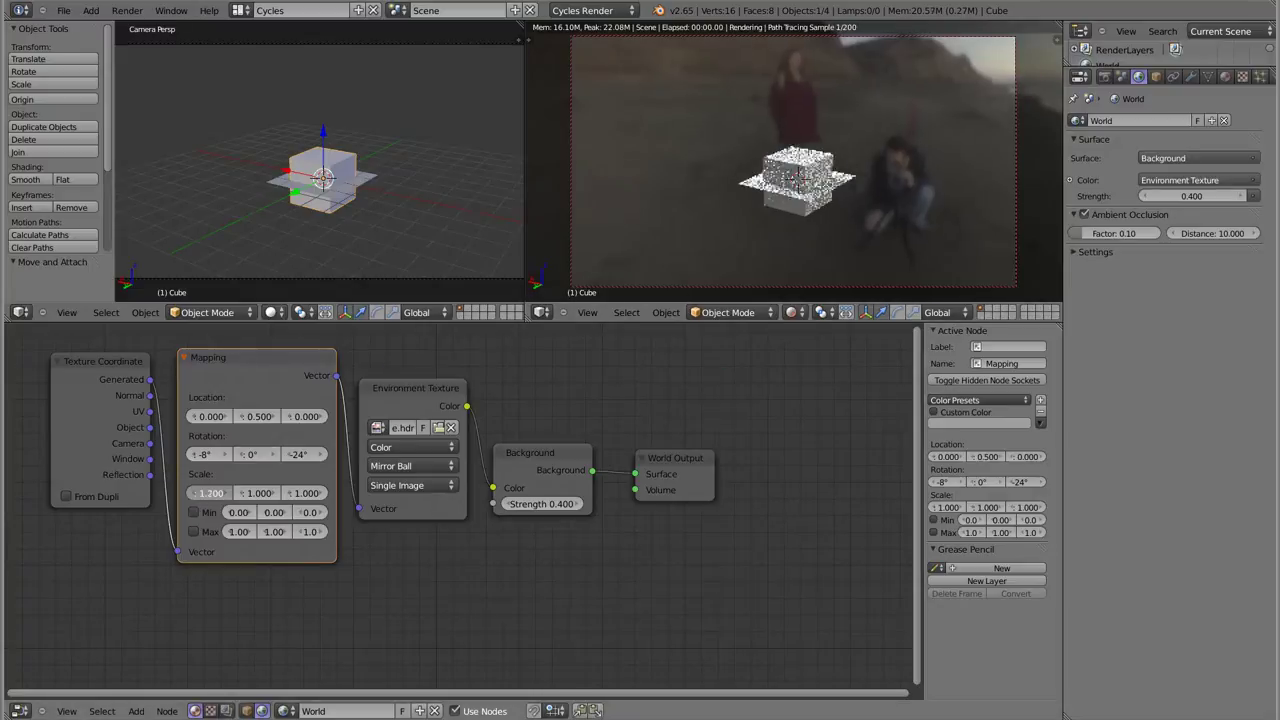
click(210, 493)
text(0.6)
key(Return)
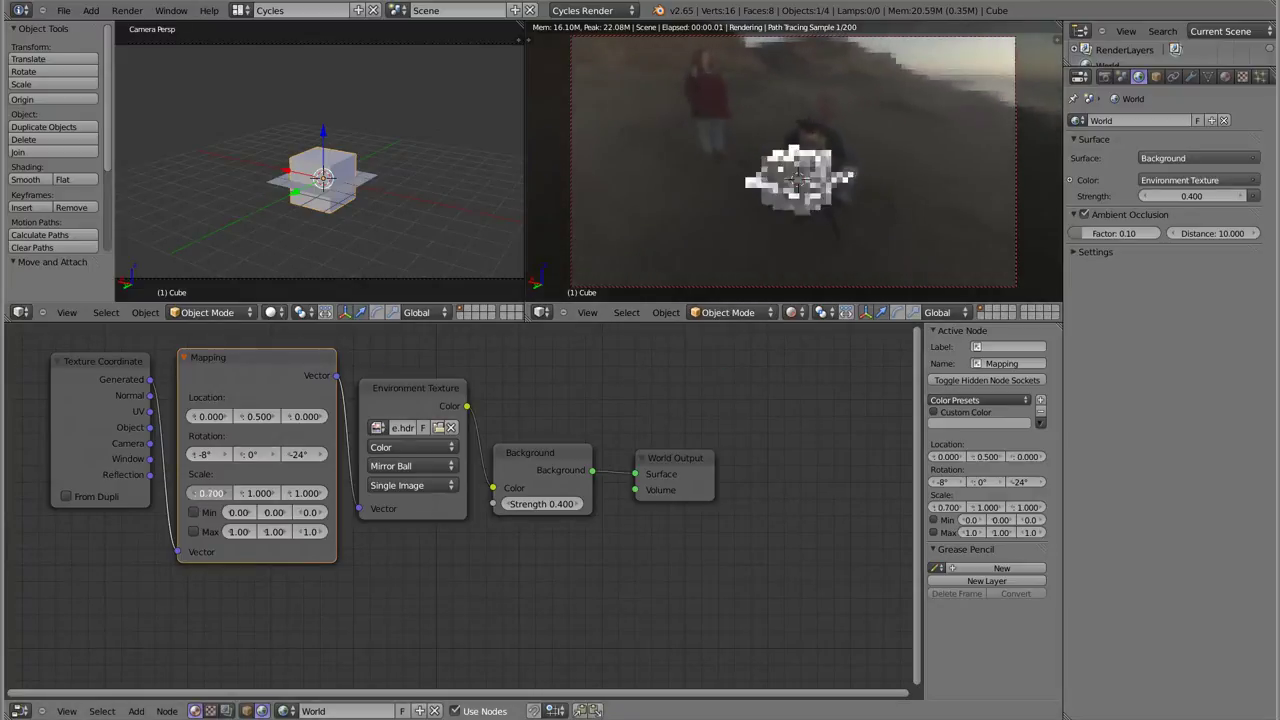
click(210, 493)
text(0.9)
key(Return)
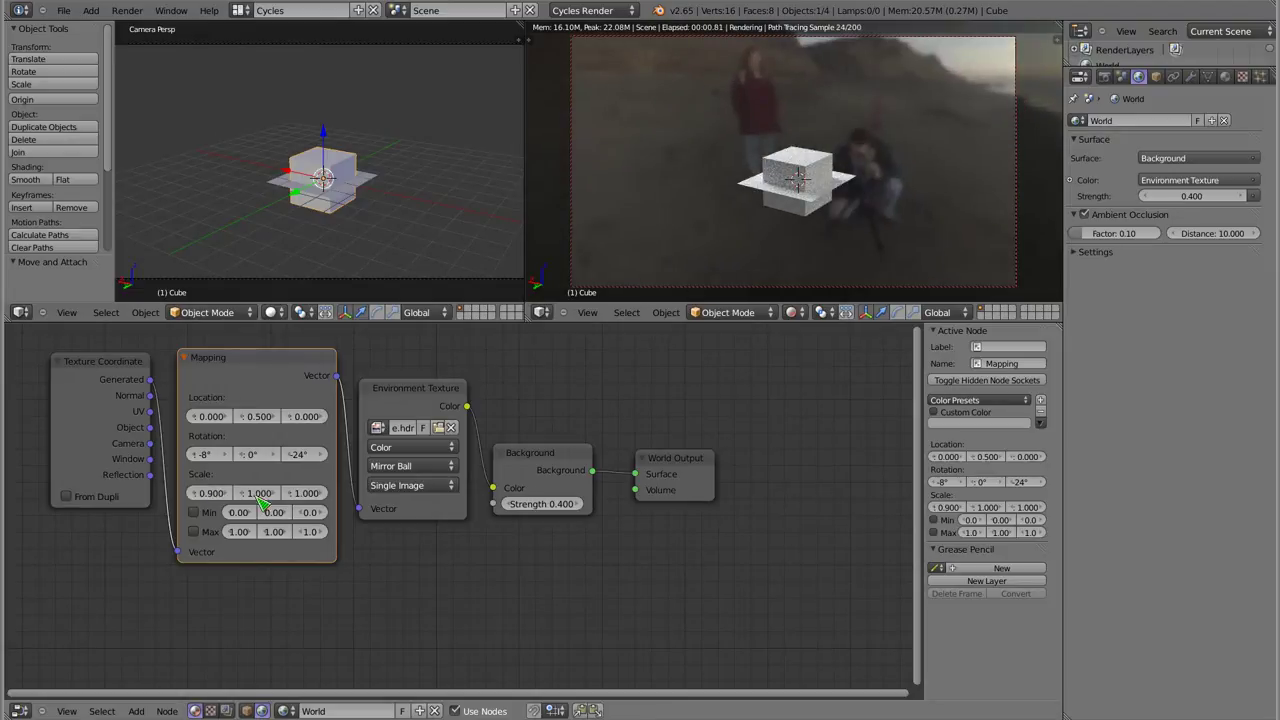
drag(258, 493, 262, 500)
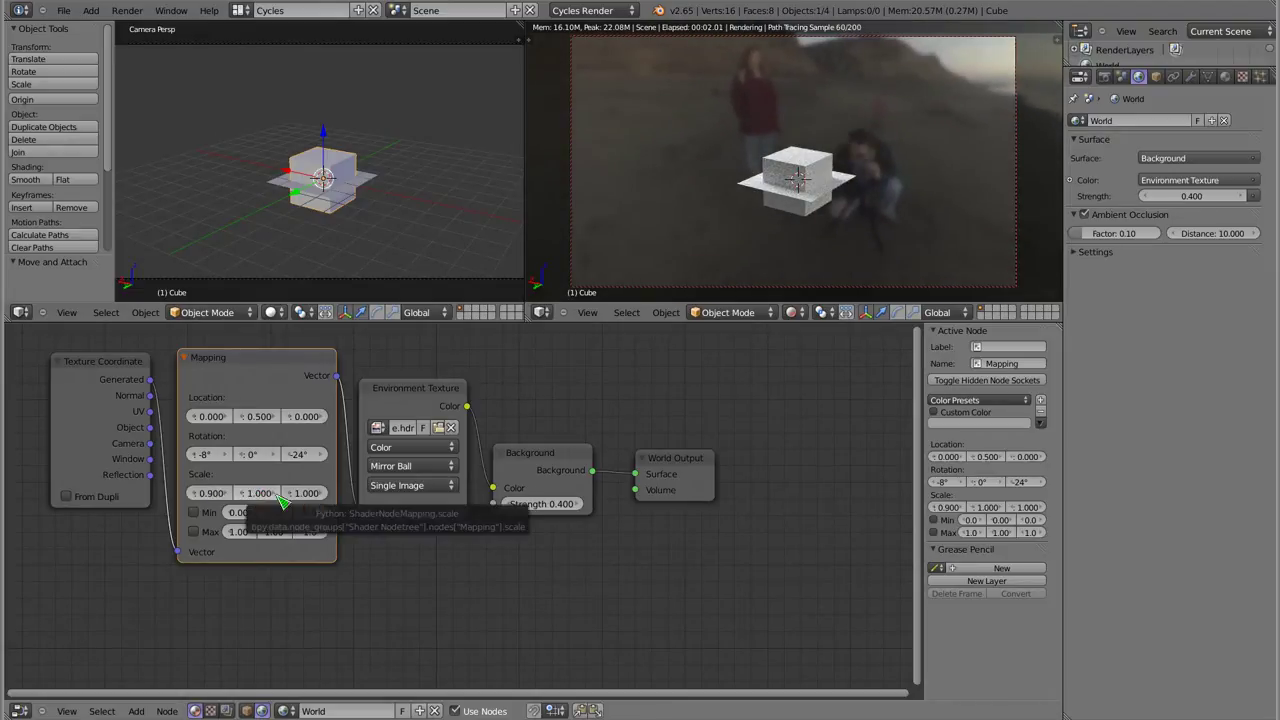
drag(551, 458, 565, 462)
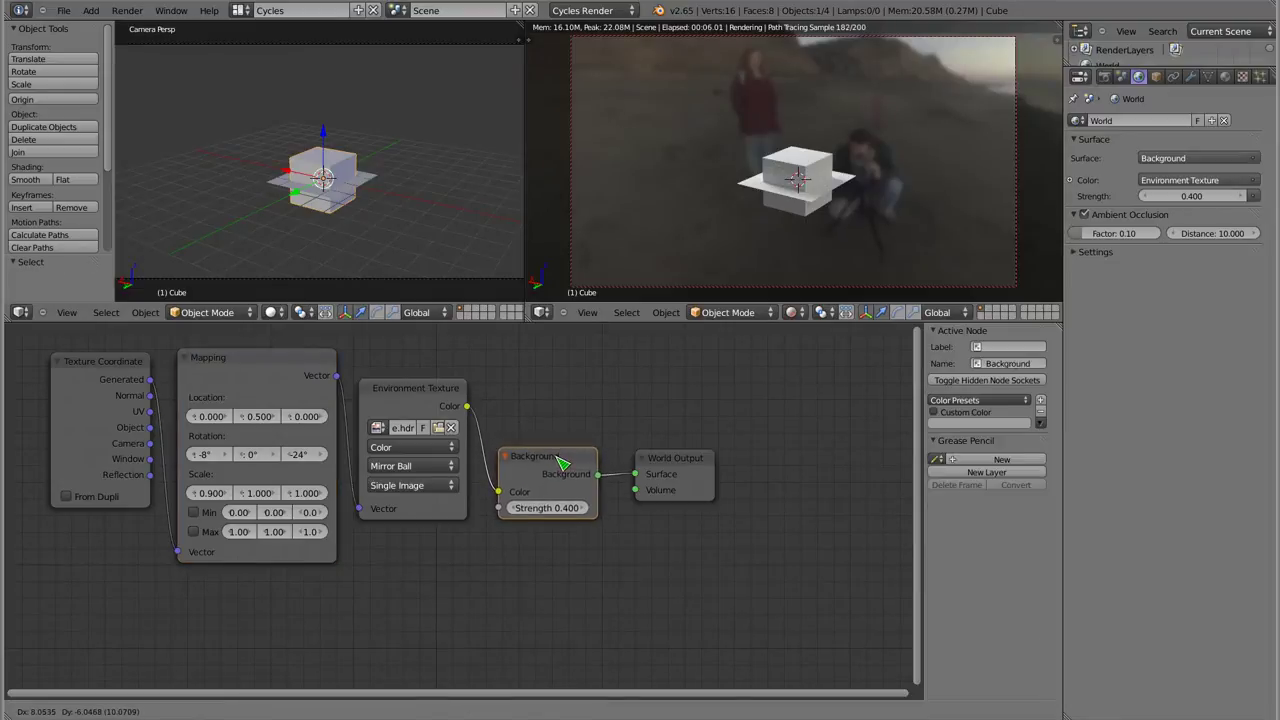
drag(565, 462, 565, 460)
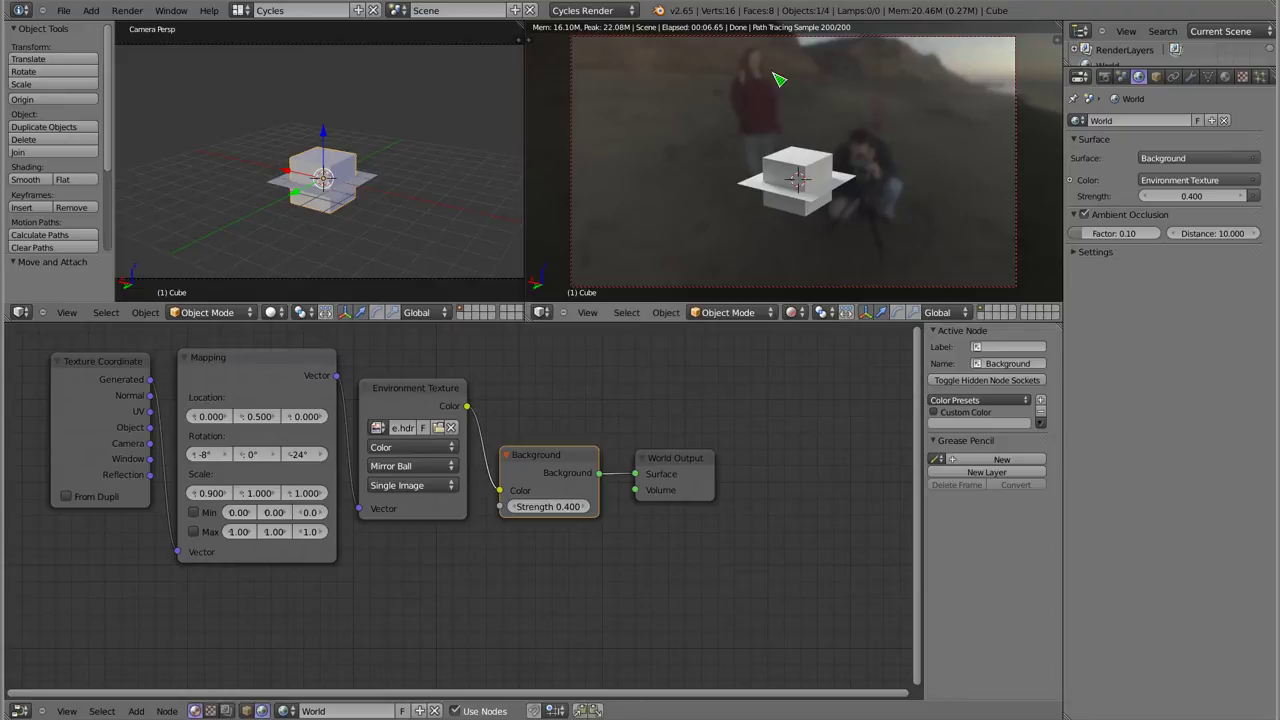
Raise the World Background strength to 0.600 and nudge the Background node up-right
click(590, 506)
click(590, 506)
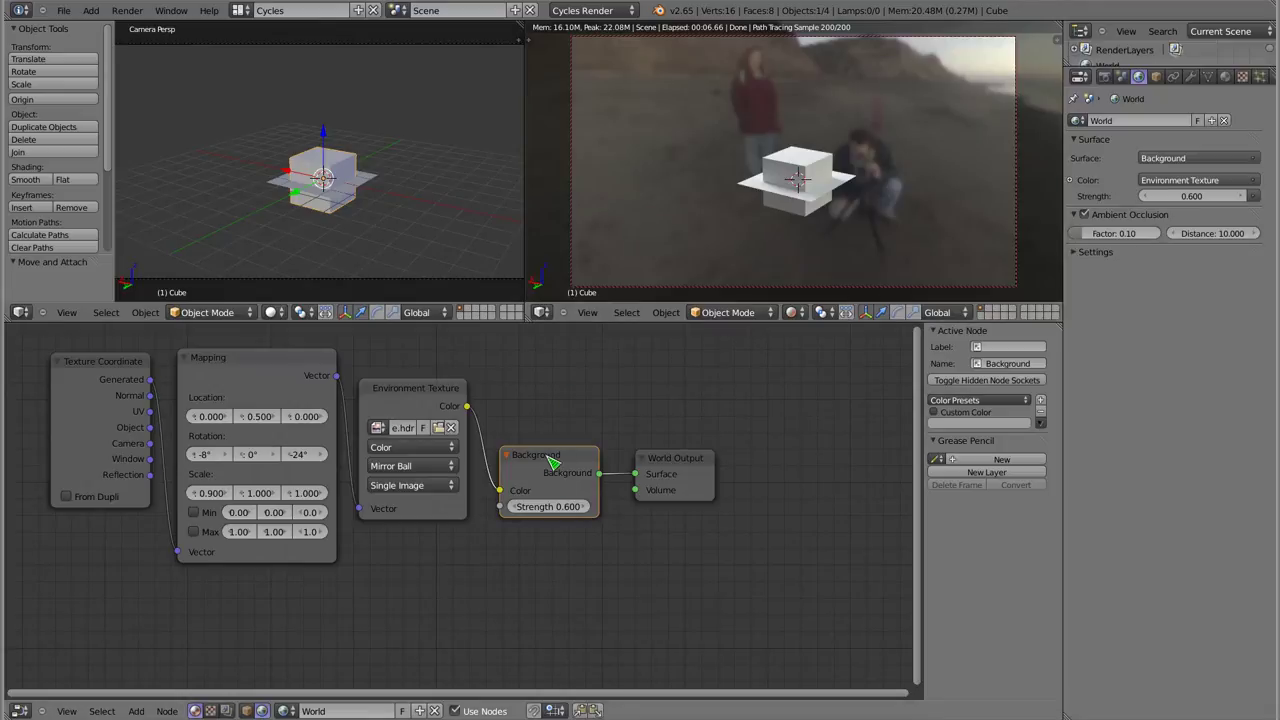
drag(550, 462, 562, 458)
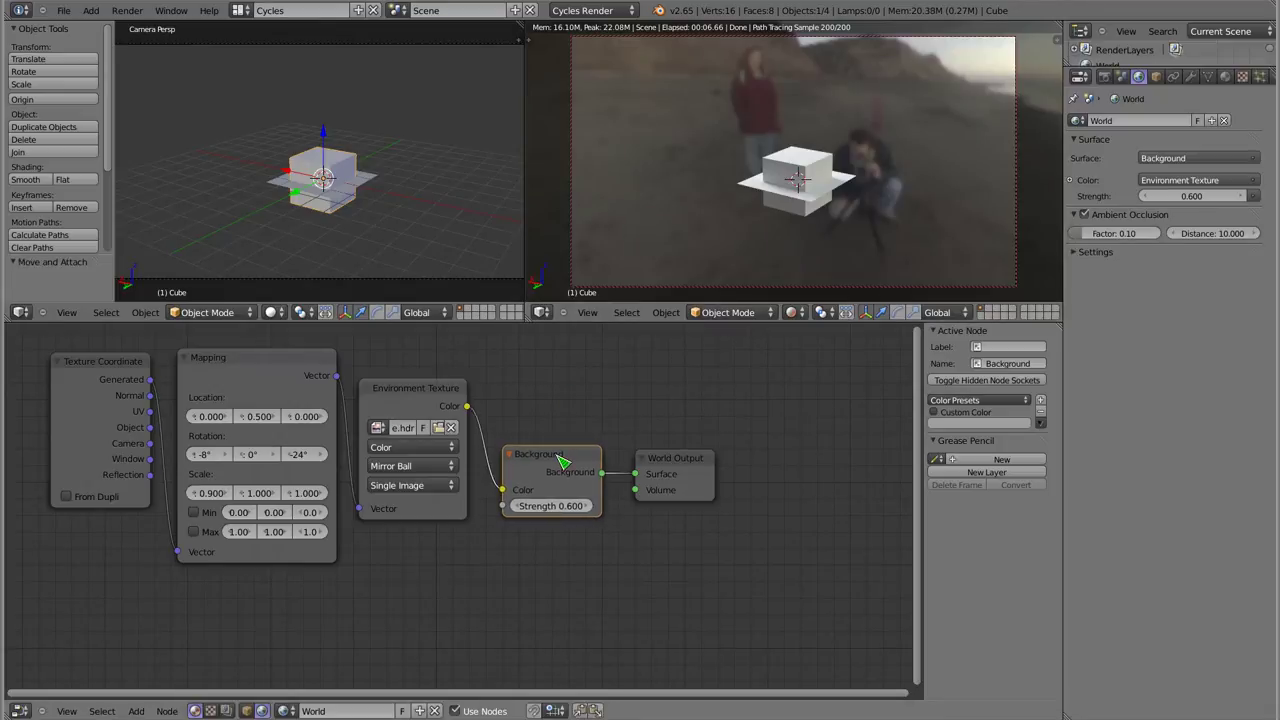